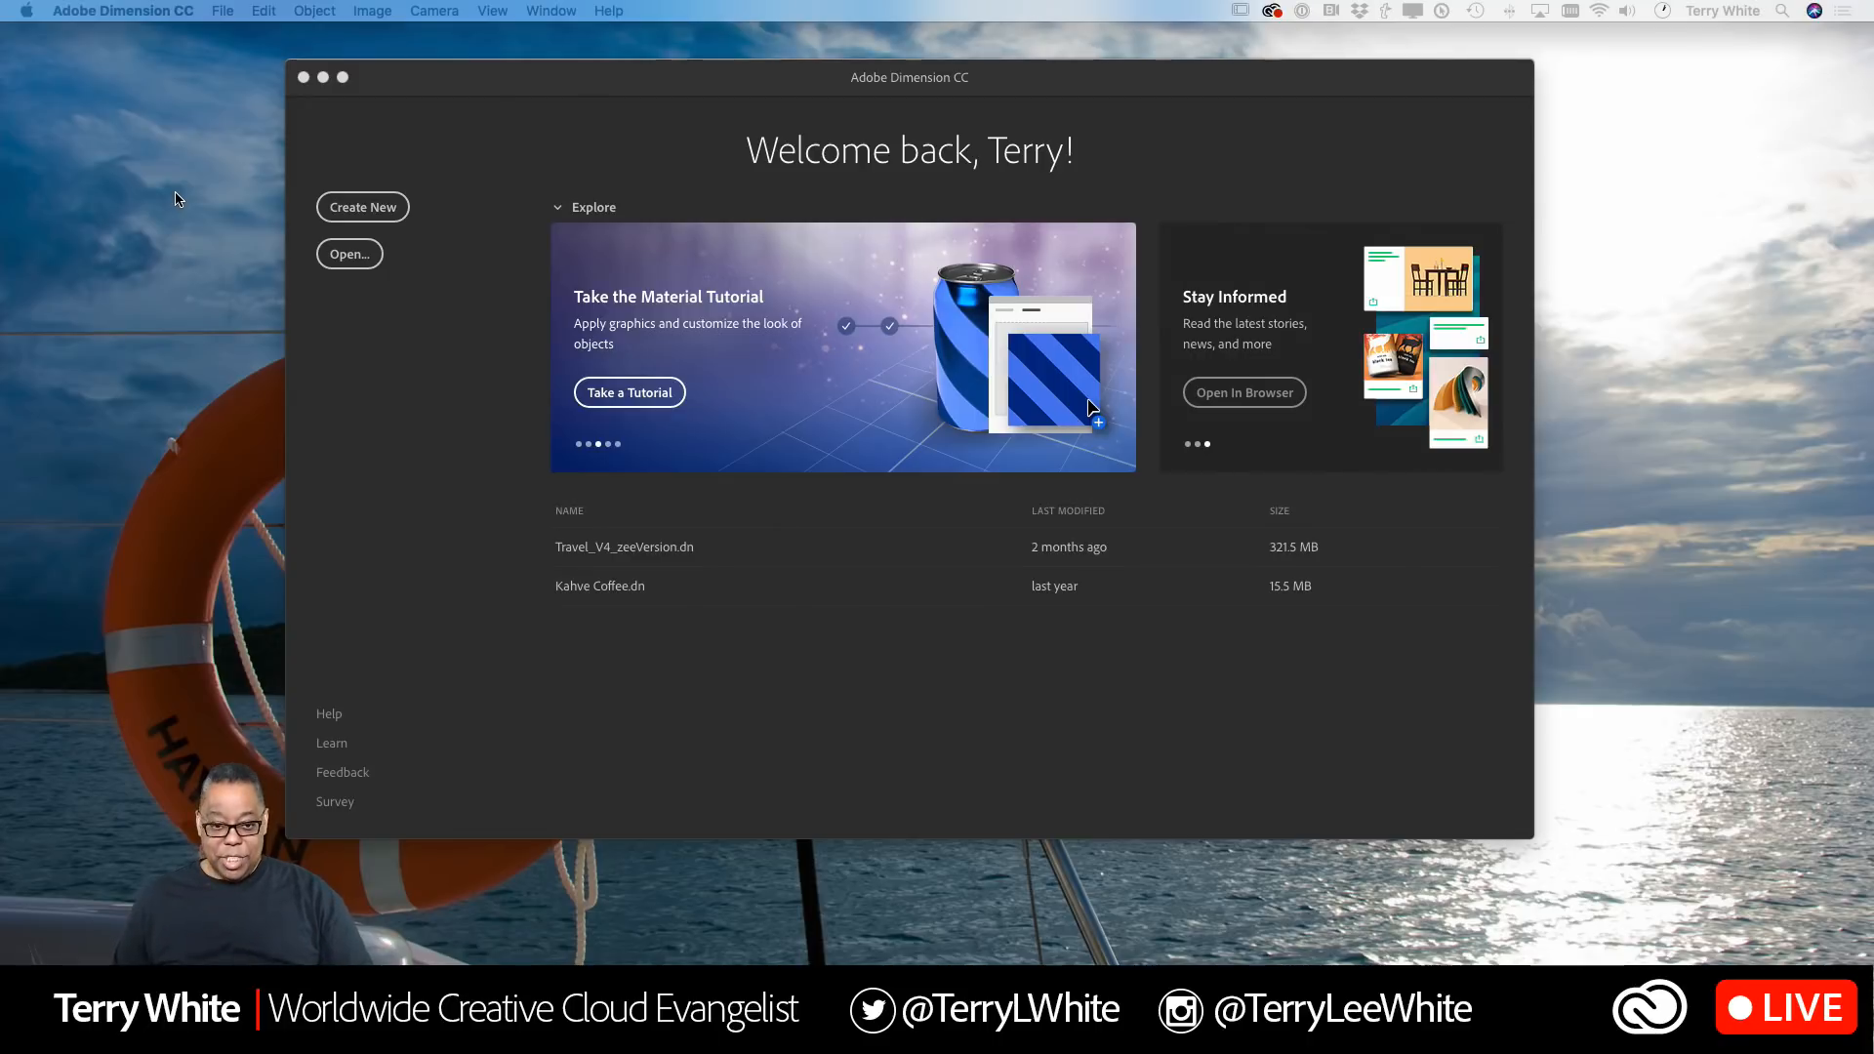
Step: Create a new document
left_click(369, 209)
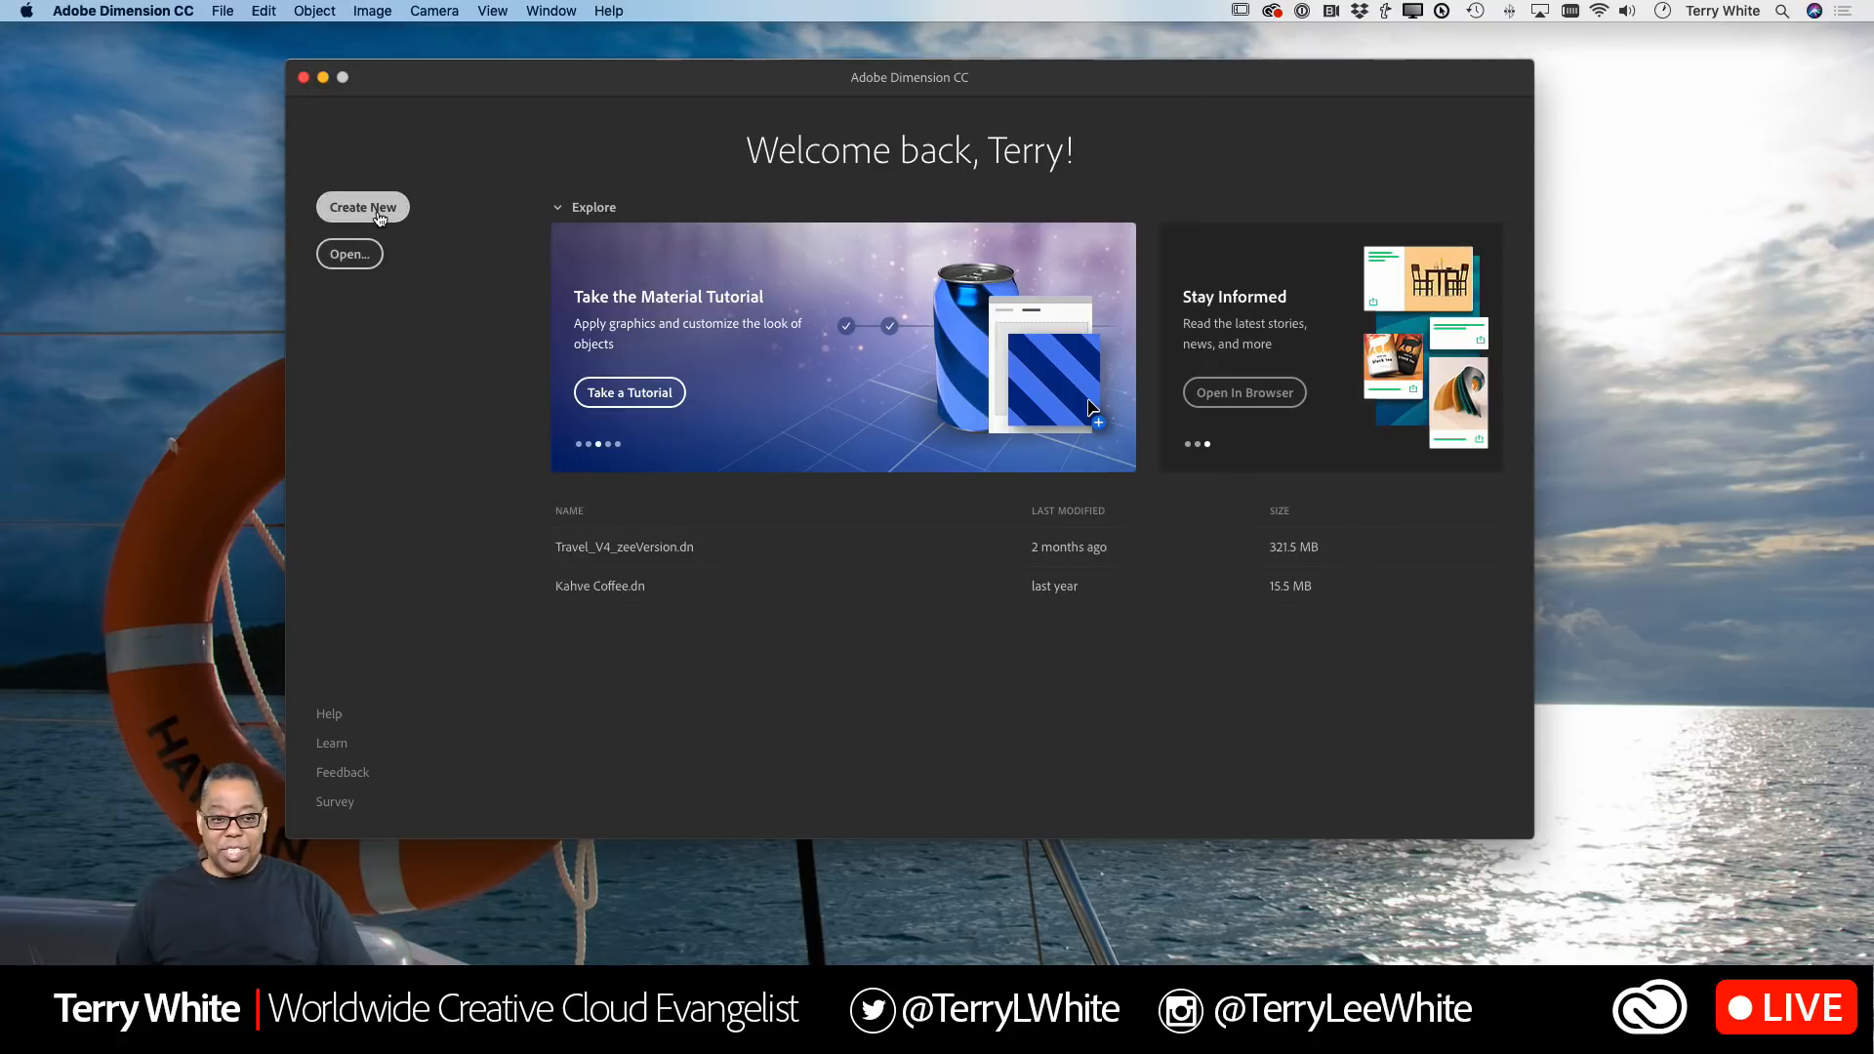
left_click(379, 217)
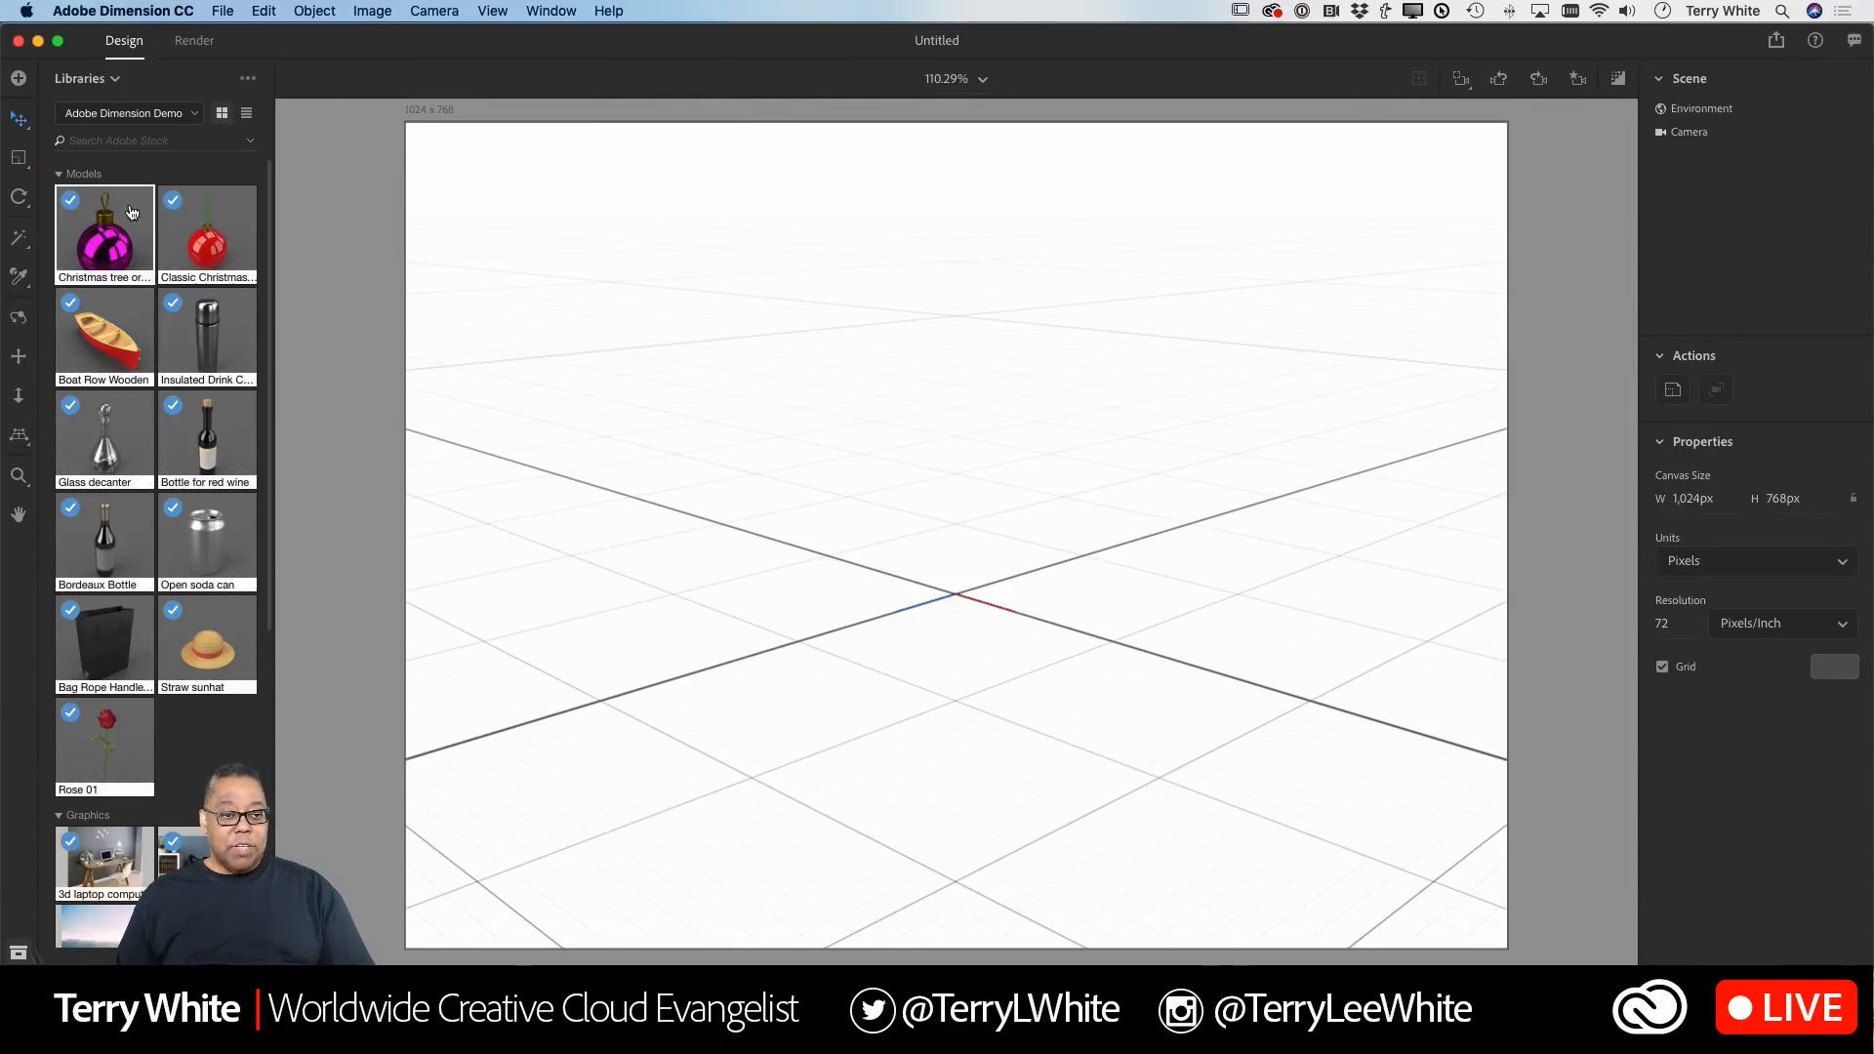
Step: Switch to the Adobe Stock library and add the Christmas tree background image to the scene
left_click(191, 116)
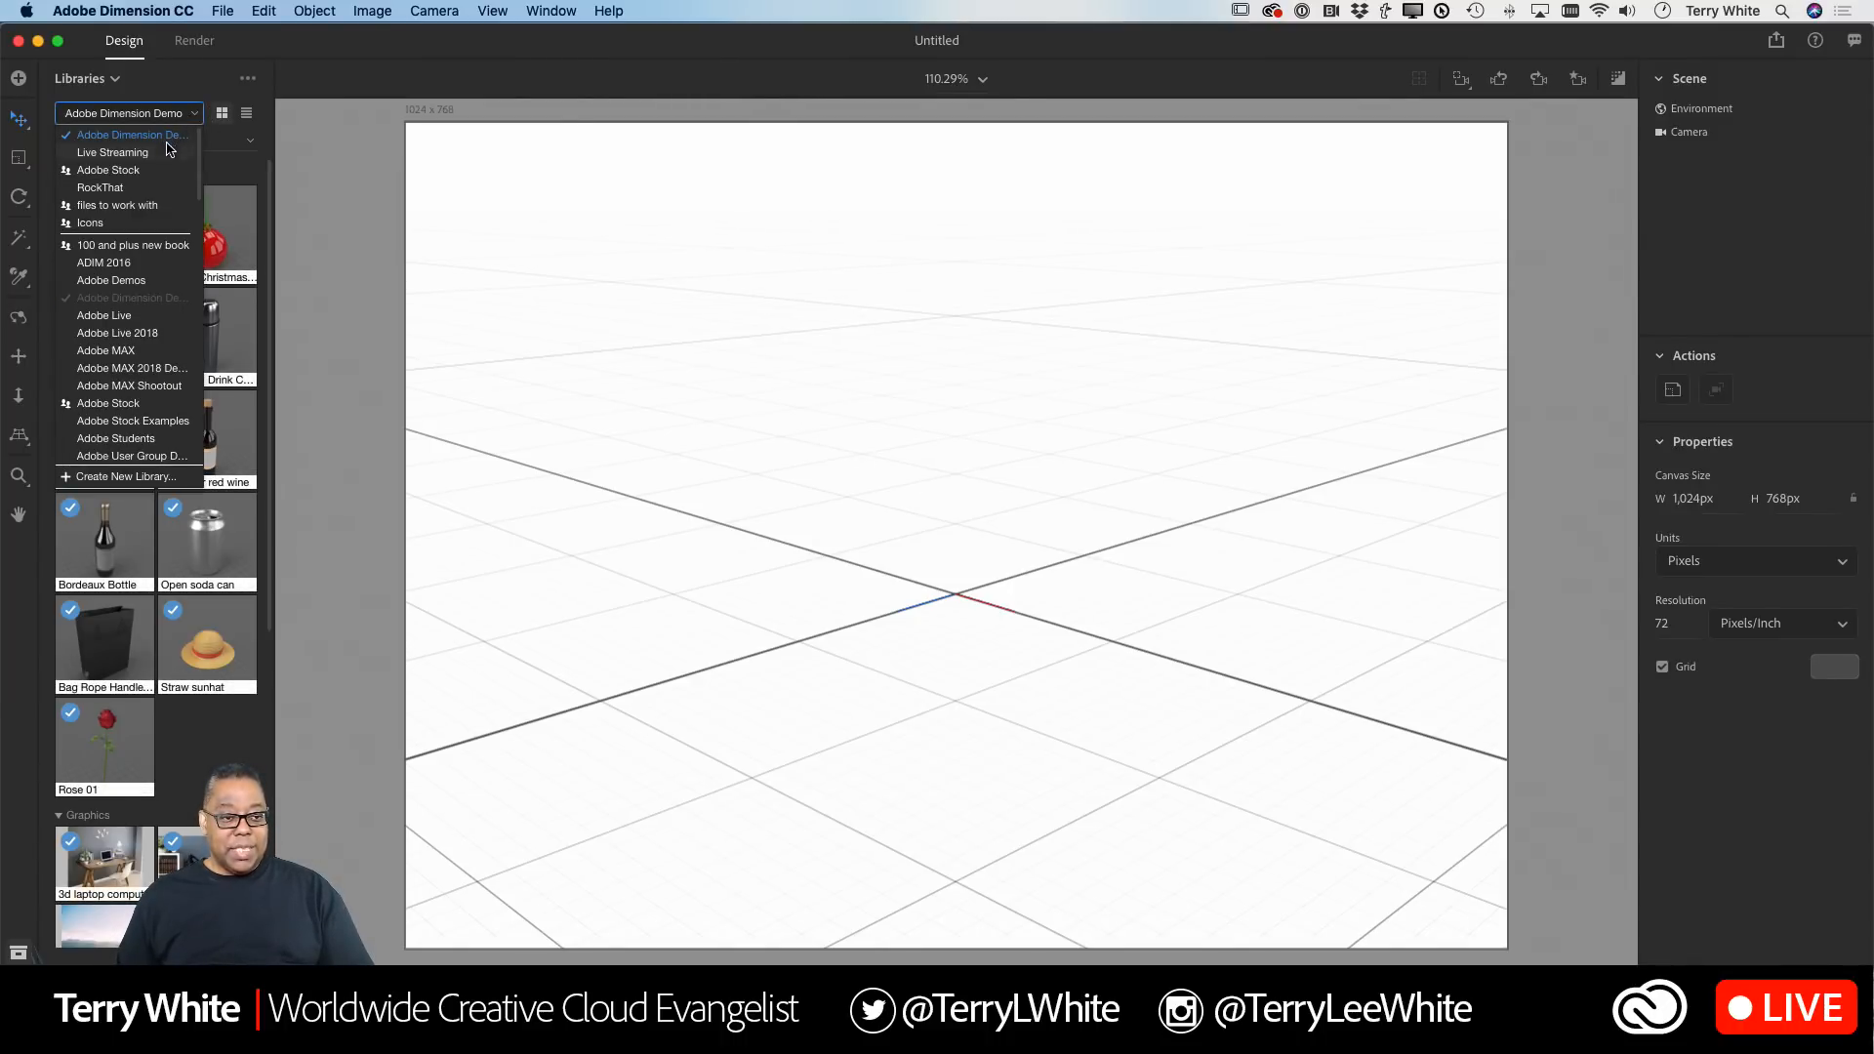
left_click(142, 171)
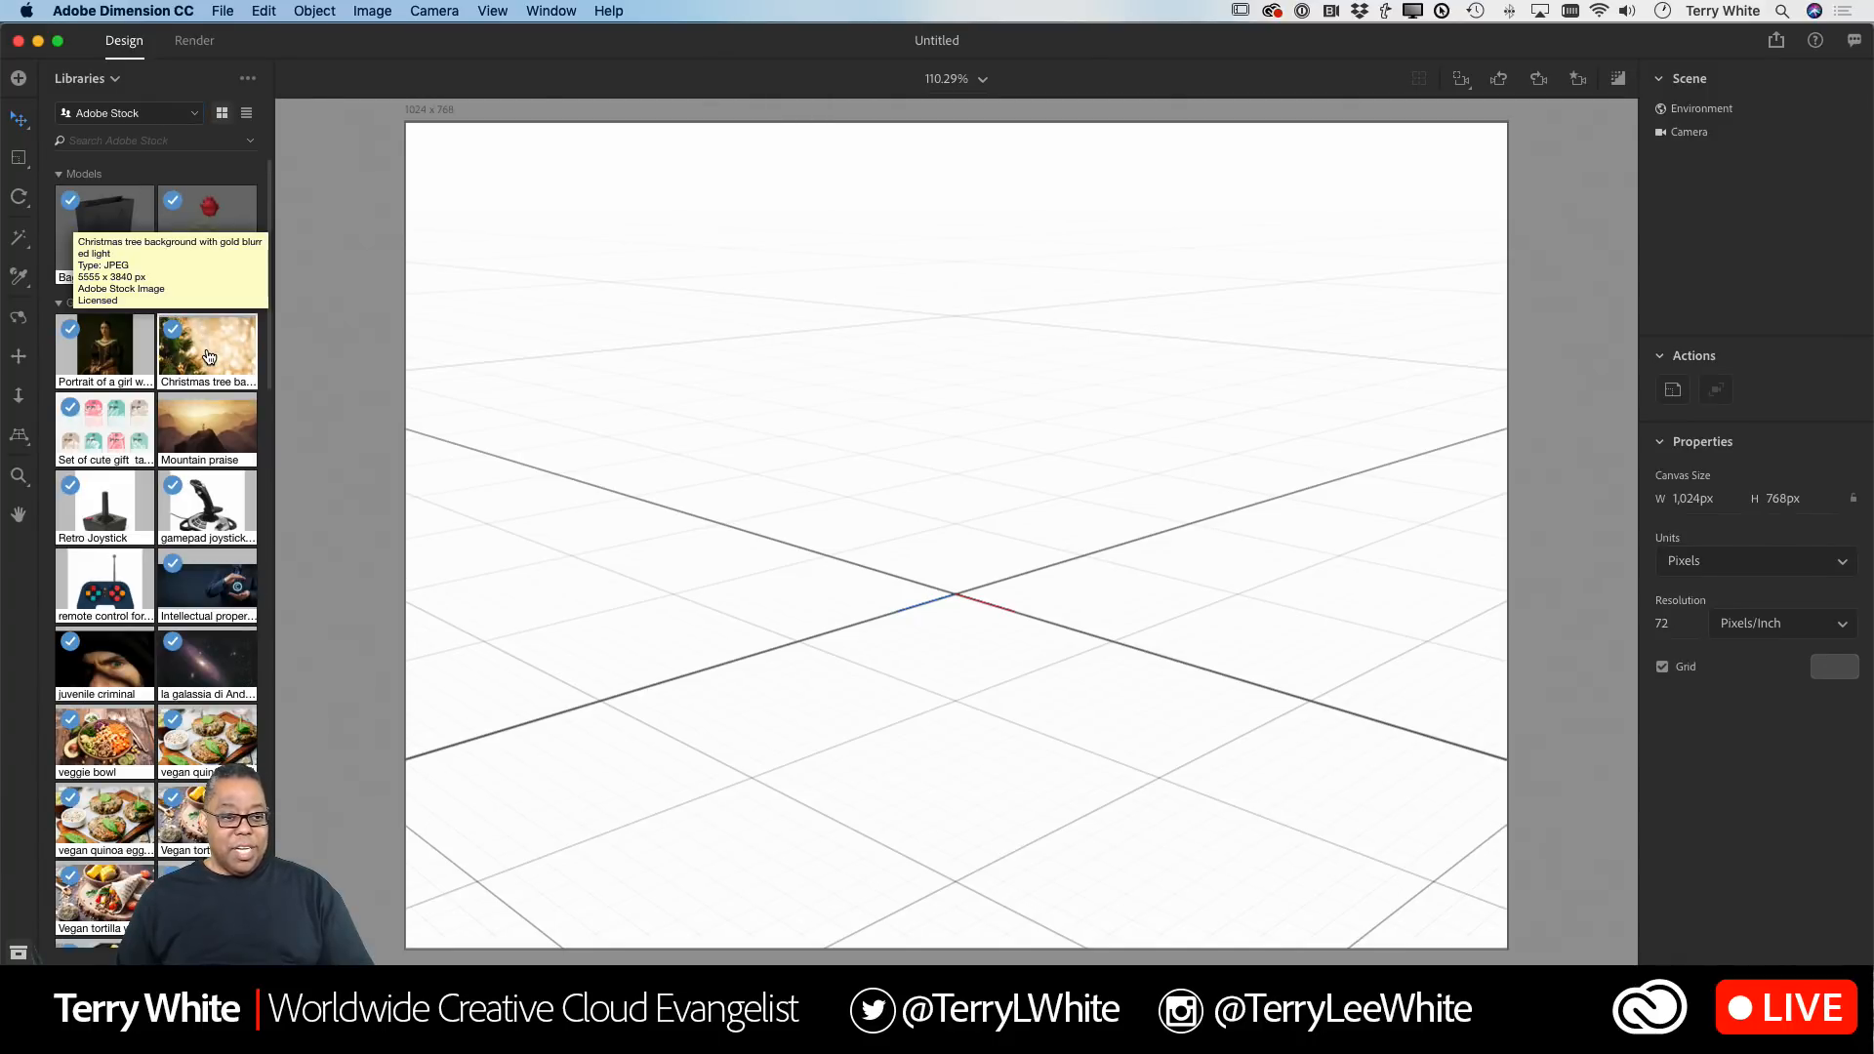
left_click(208, 355)
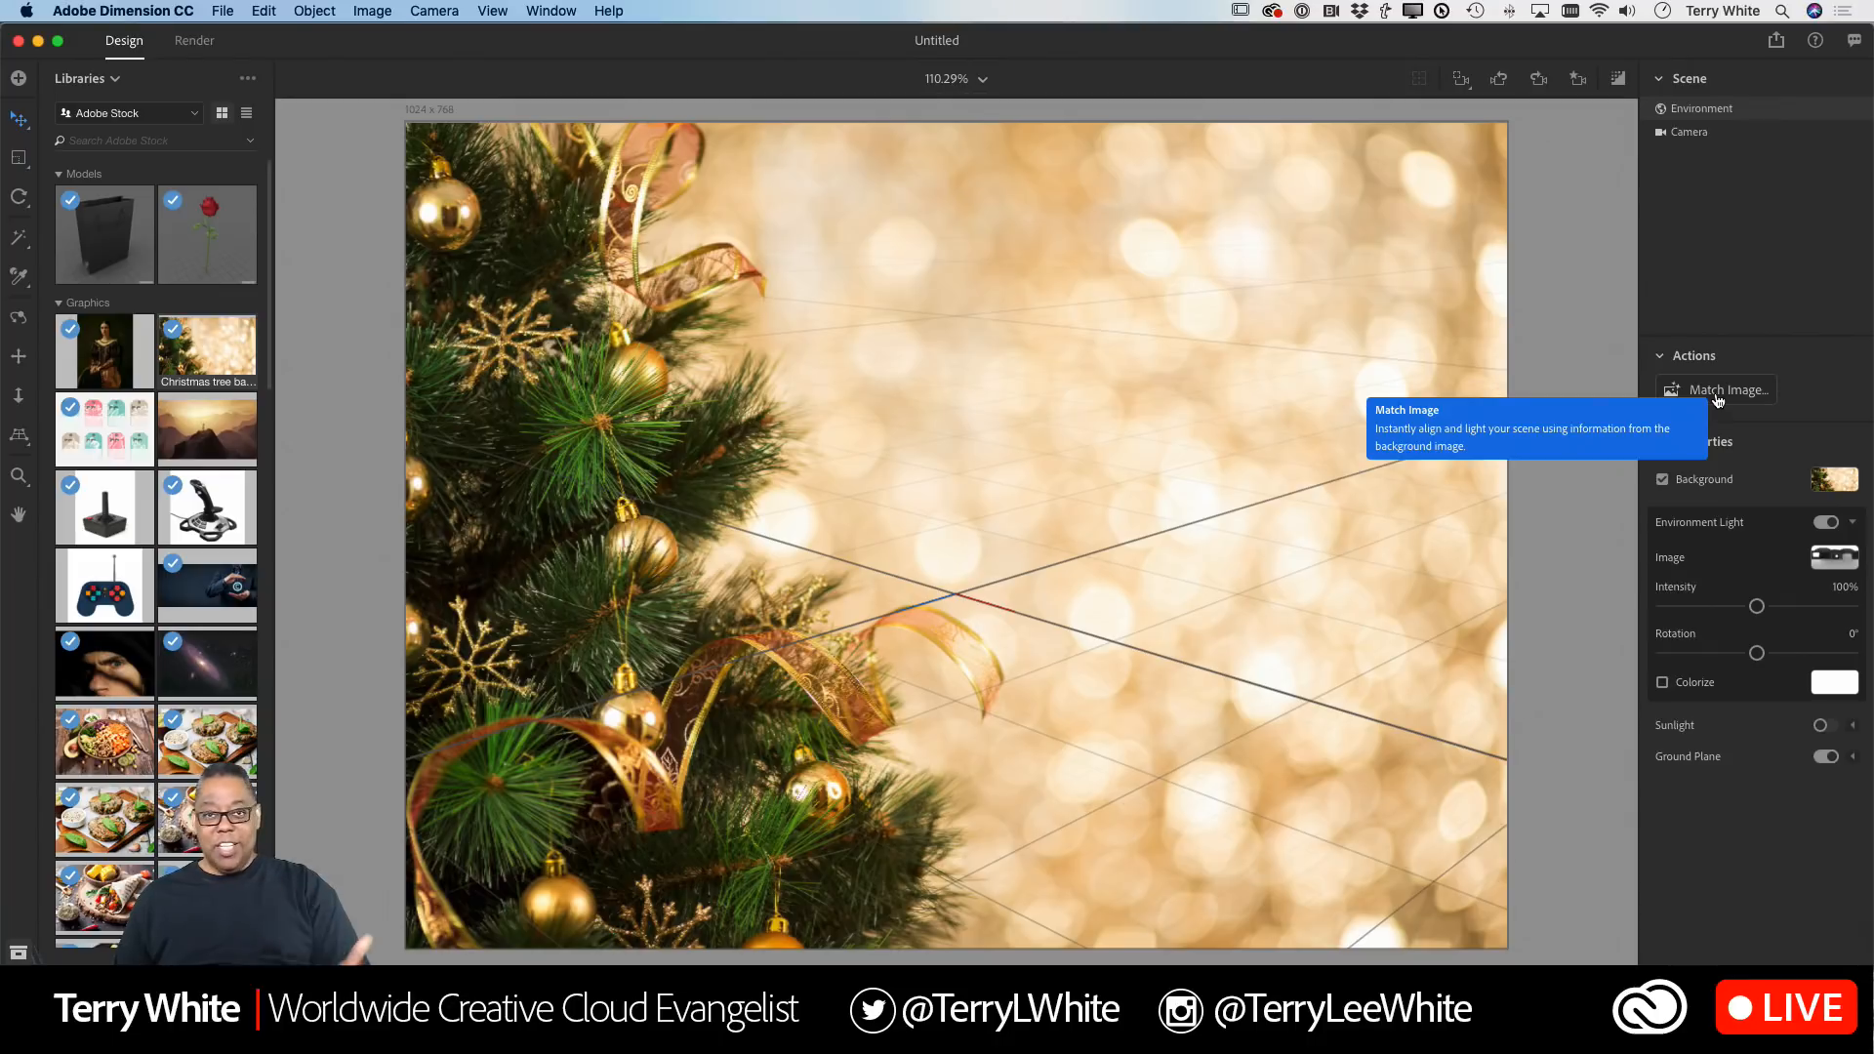
Step: Match the scene to the background image, resizing the canvas to the image aspect ratio with environment light and sunlight
left_click(1716, 395)
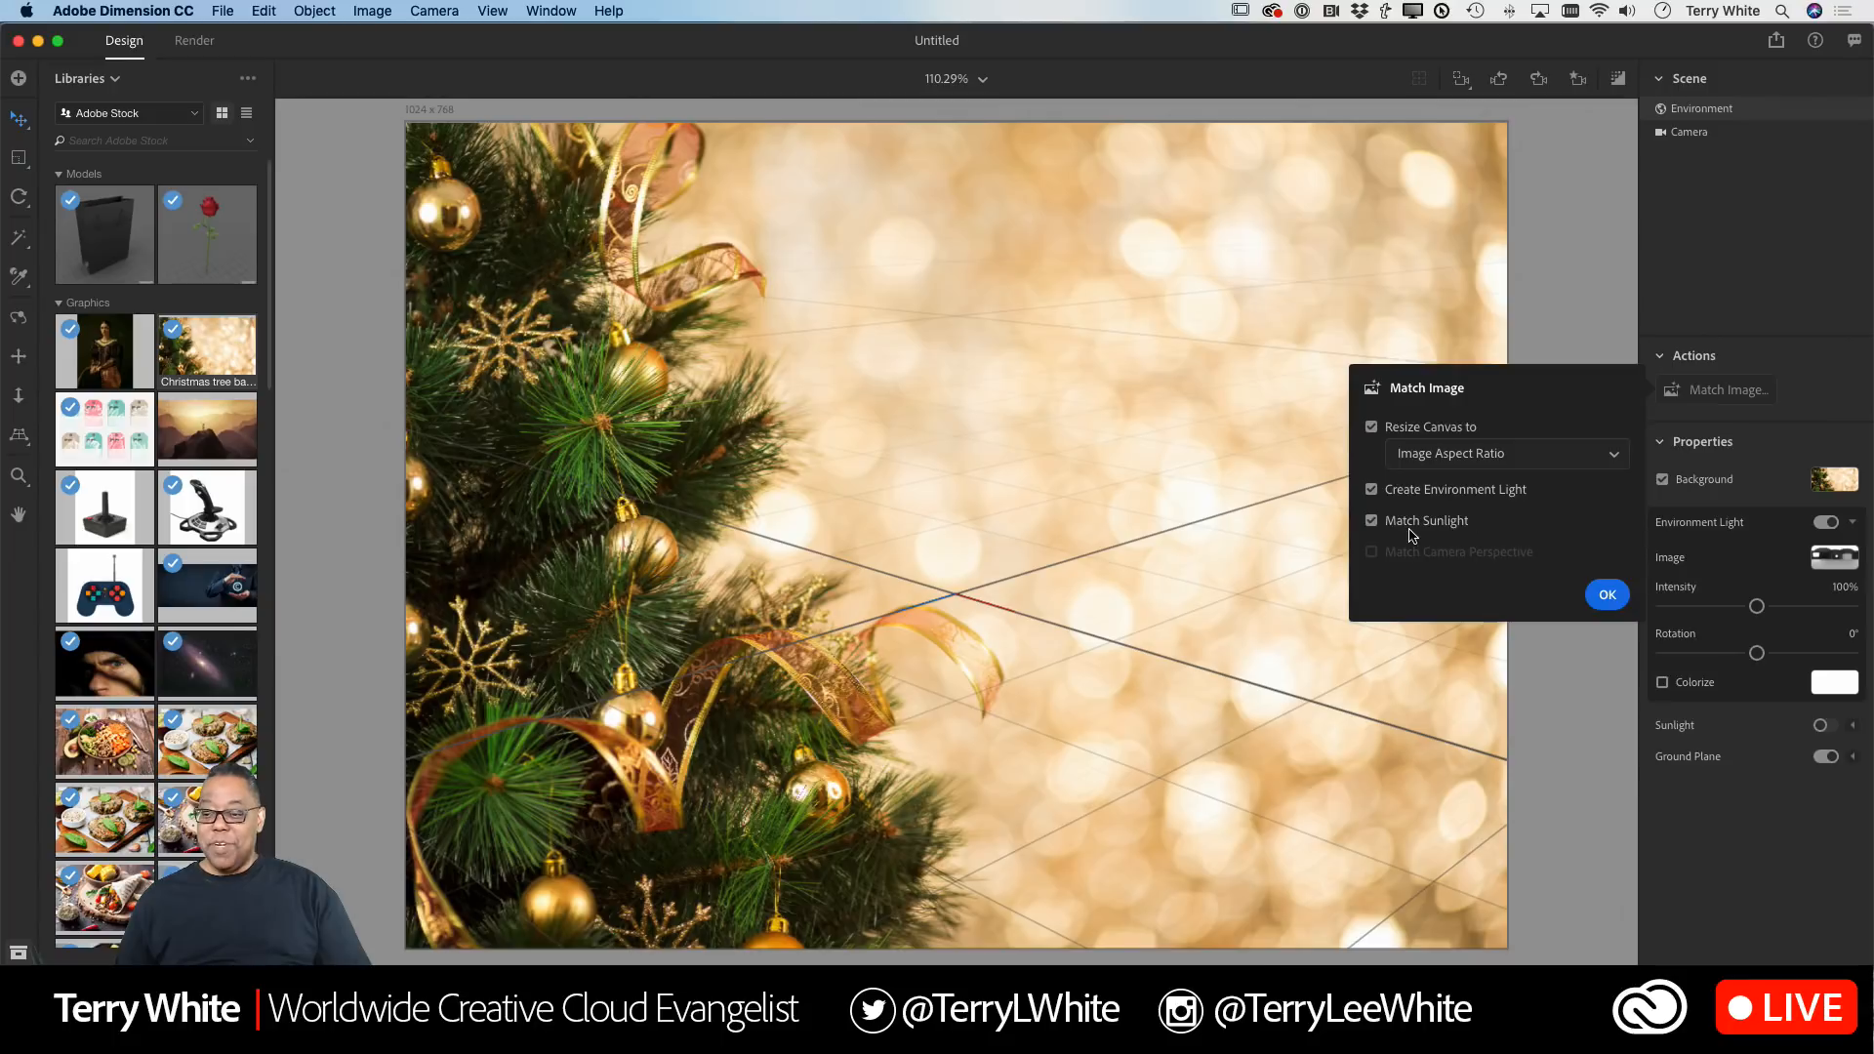
left_click(1605, 598)
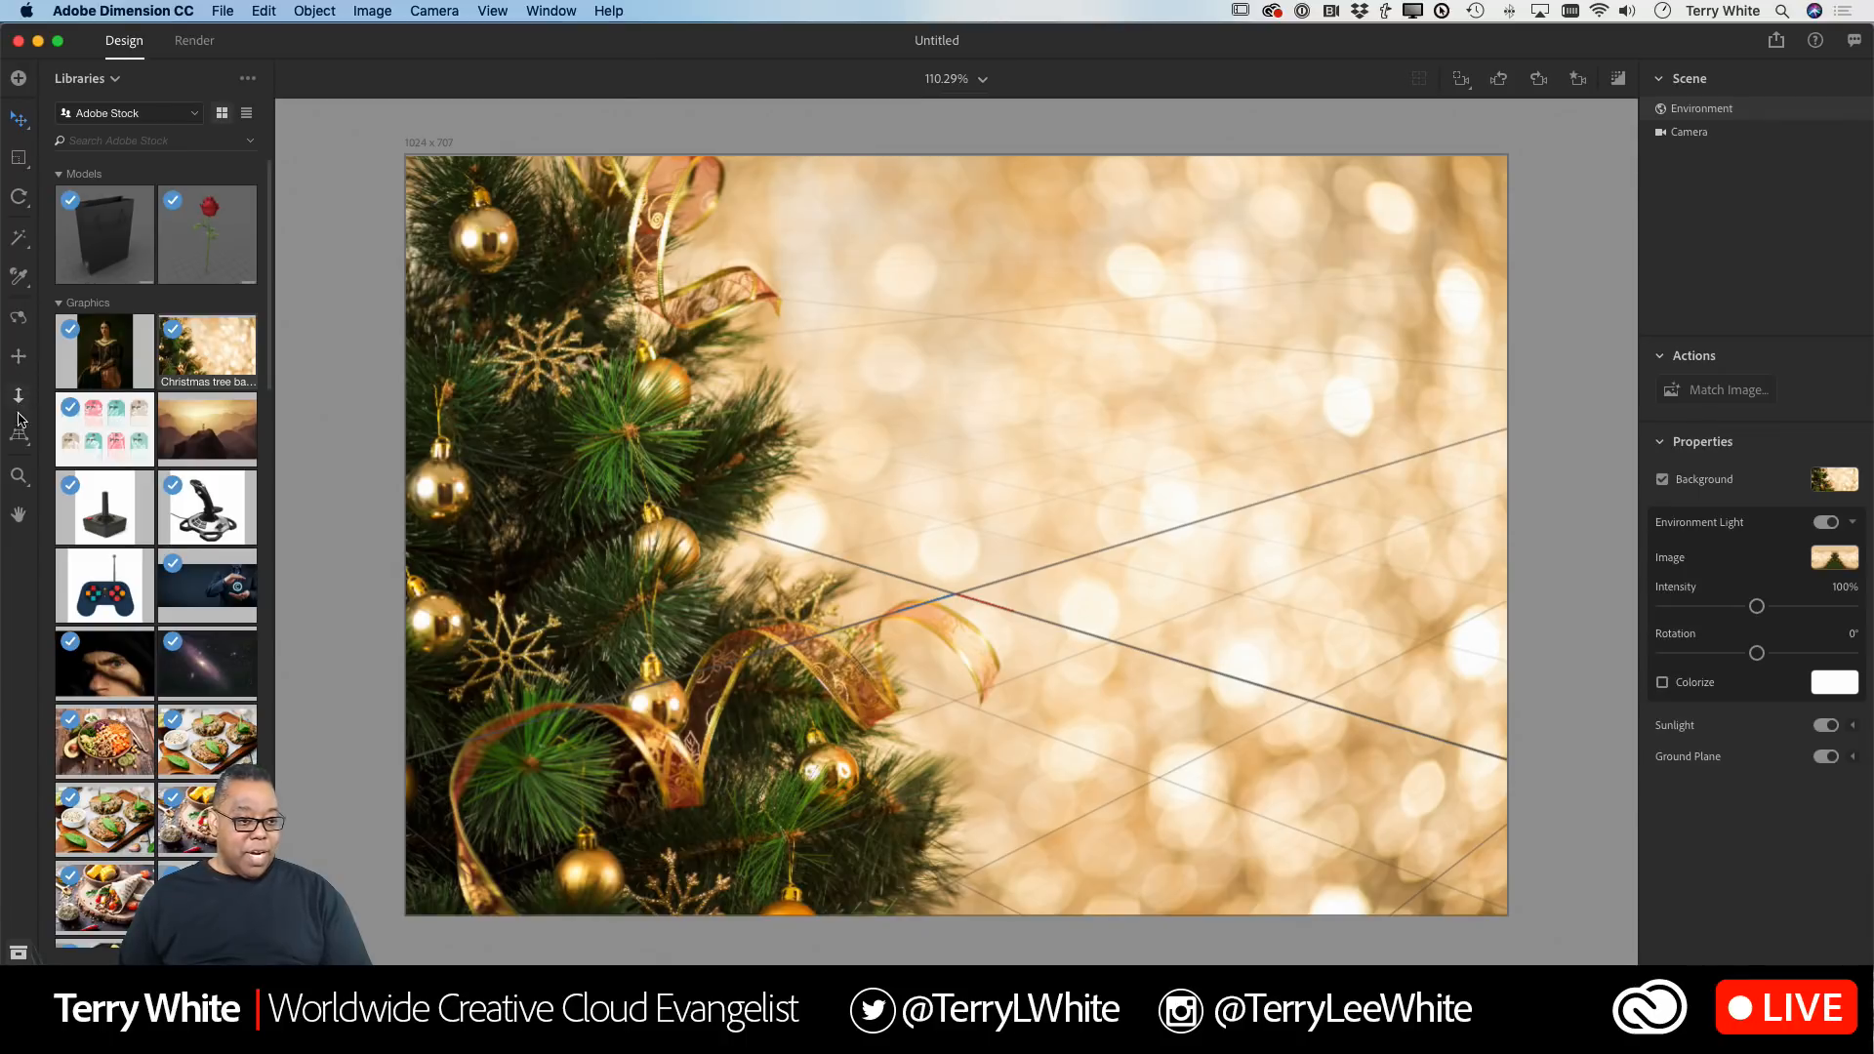
Step: Adjust the horizon line with the Horizon tool to about the middle of the canvas
left_click(18, 434)
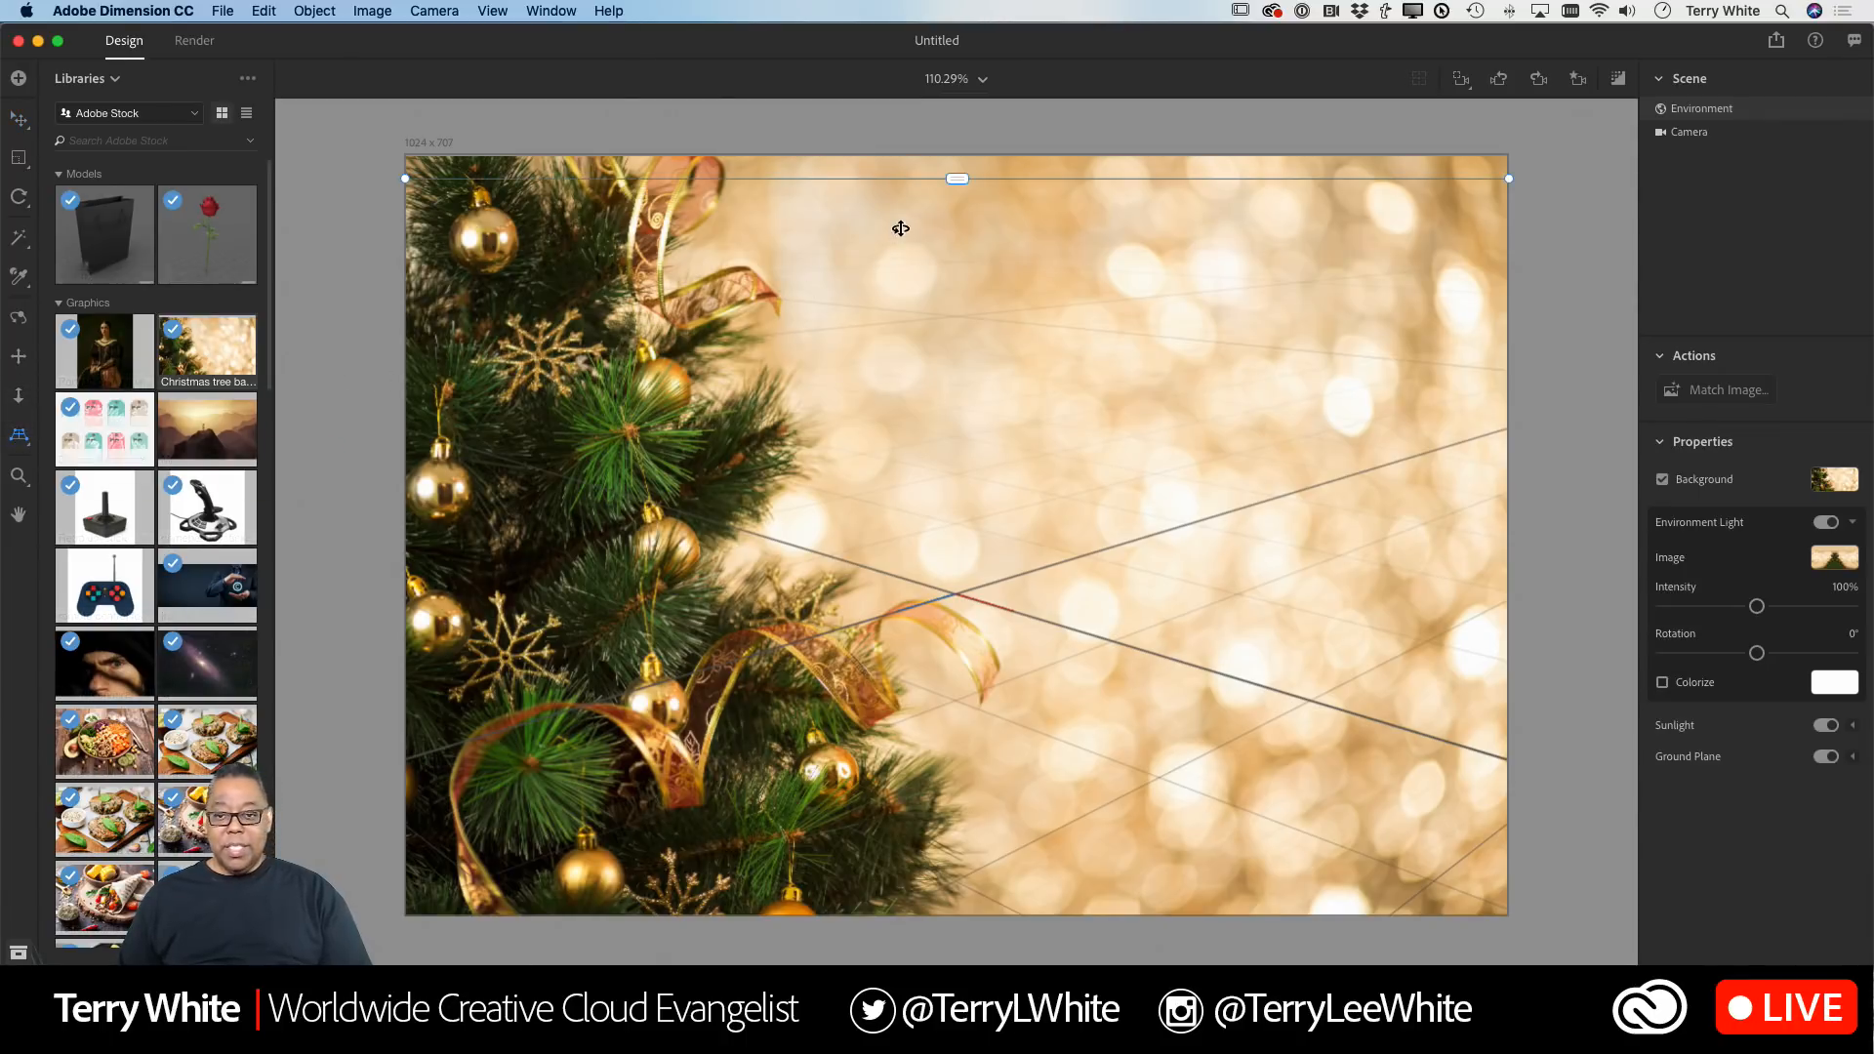
left_click_drag(958, 179, 958, 231)
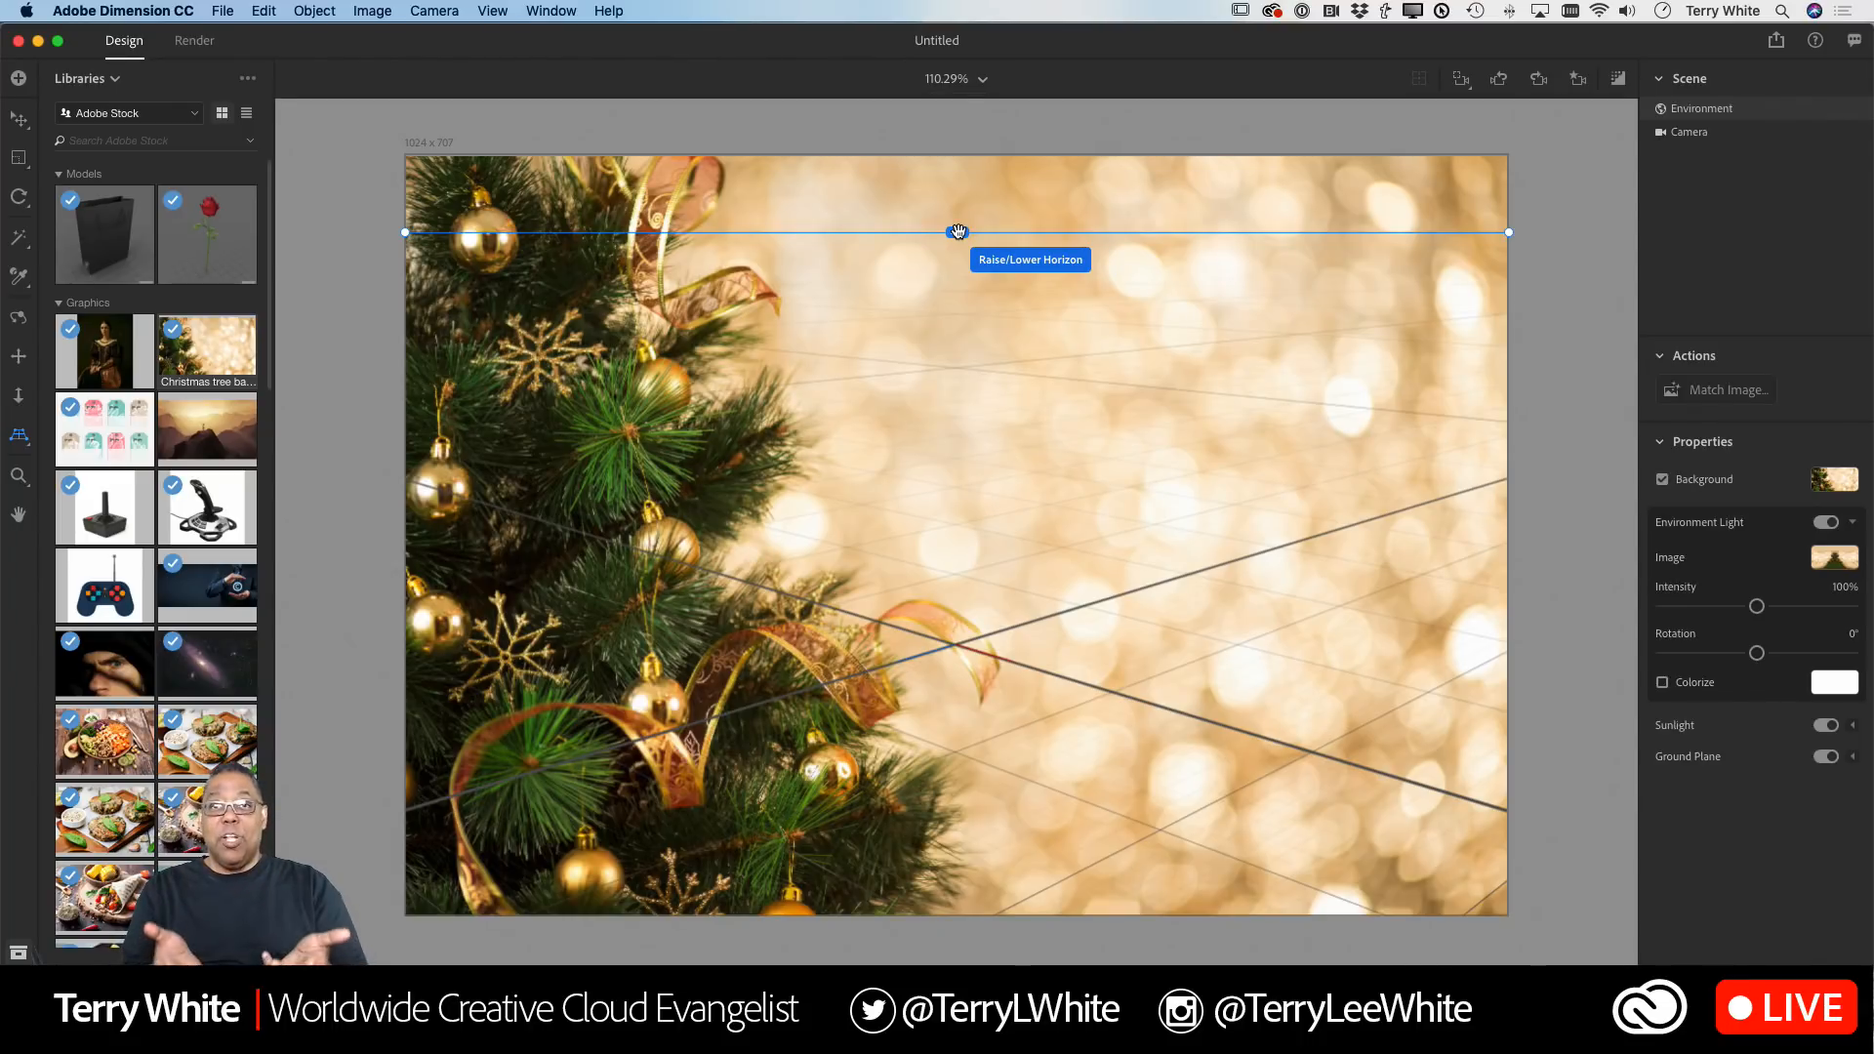
left_click_drag(957, 232, 961, 623)
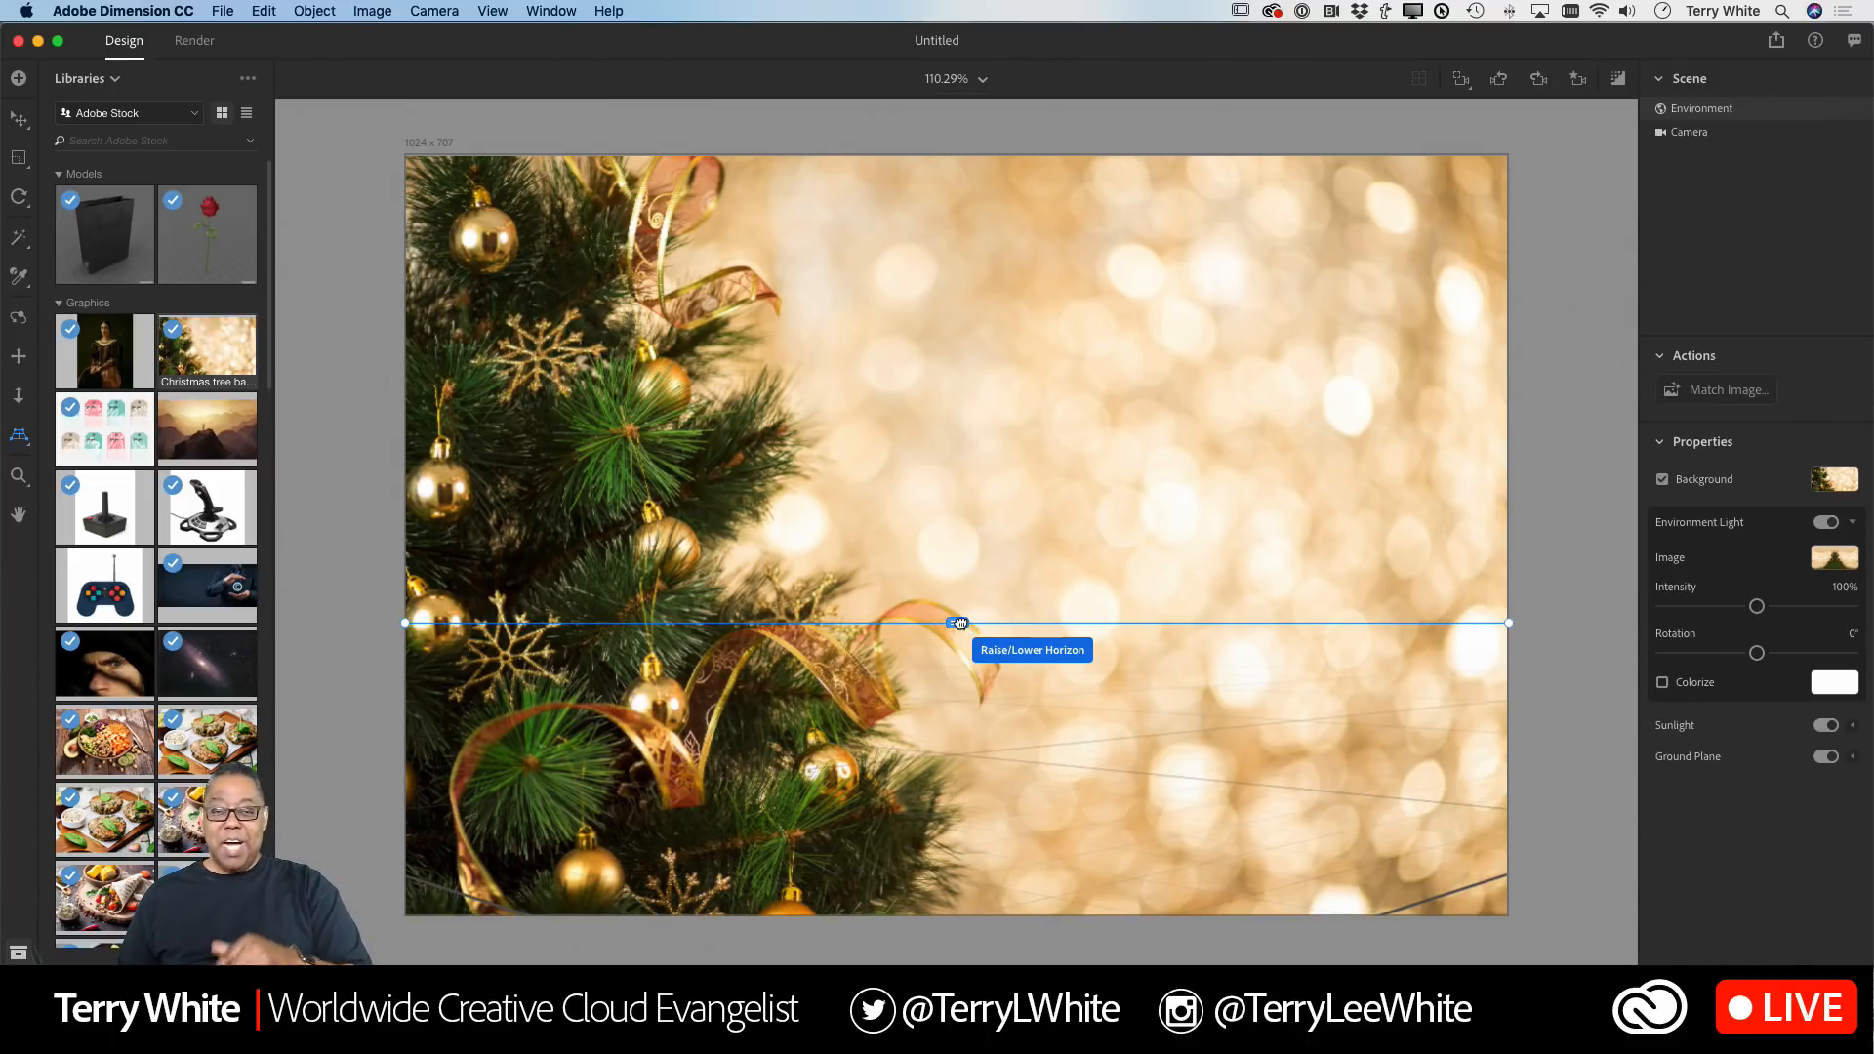
left_click_drag(960, 623, 996, 448)
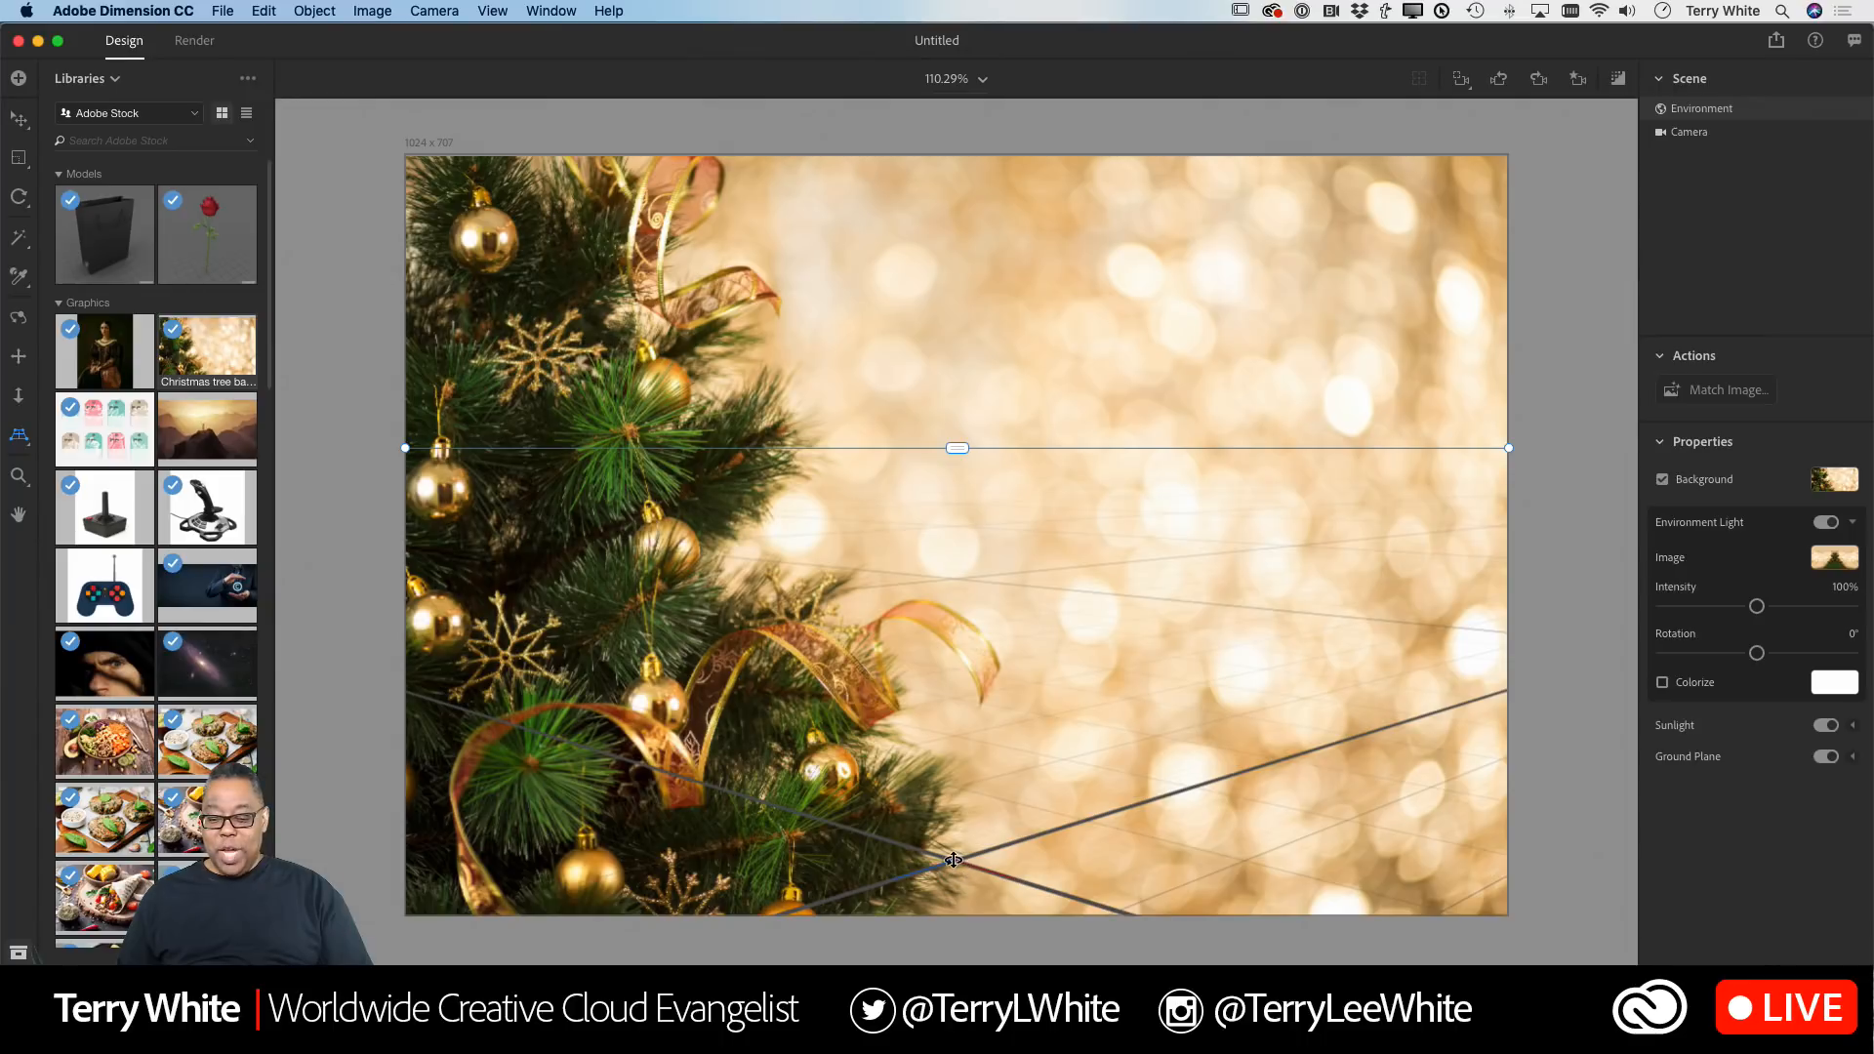
left_click_drag(951, 859, 950, 678)
left_click_drag(956, 450, 949, 648)
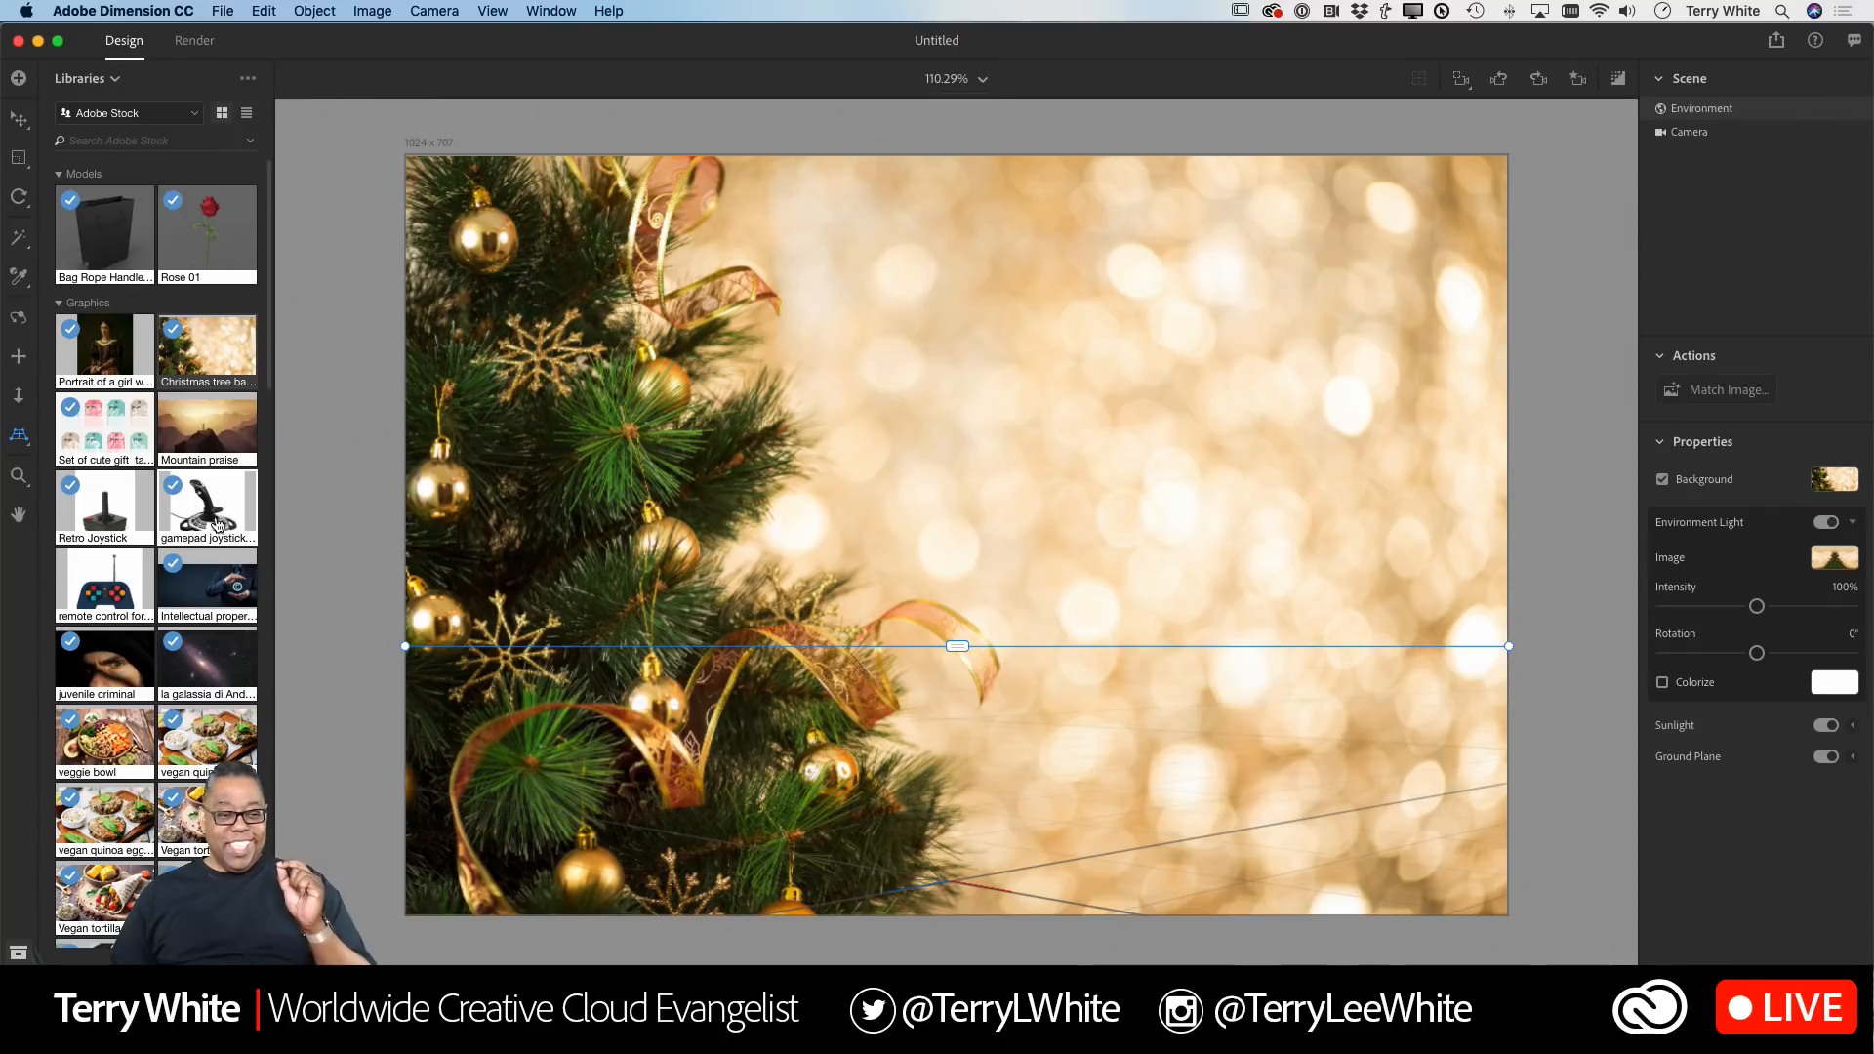
Step: Switch the asset panel from the stock library to Starter Assets
left_click(180, 115)
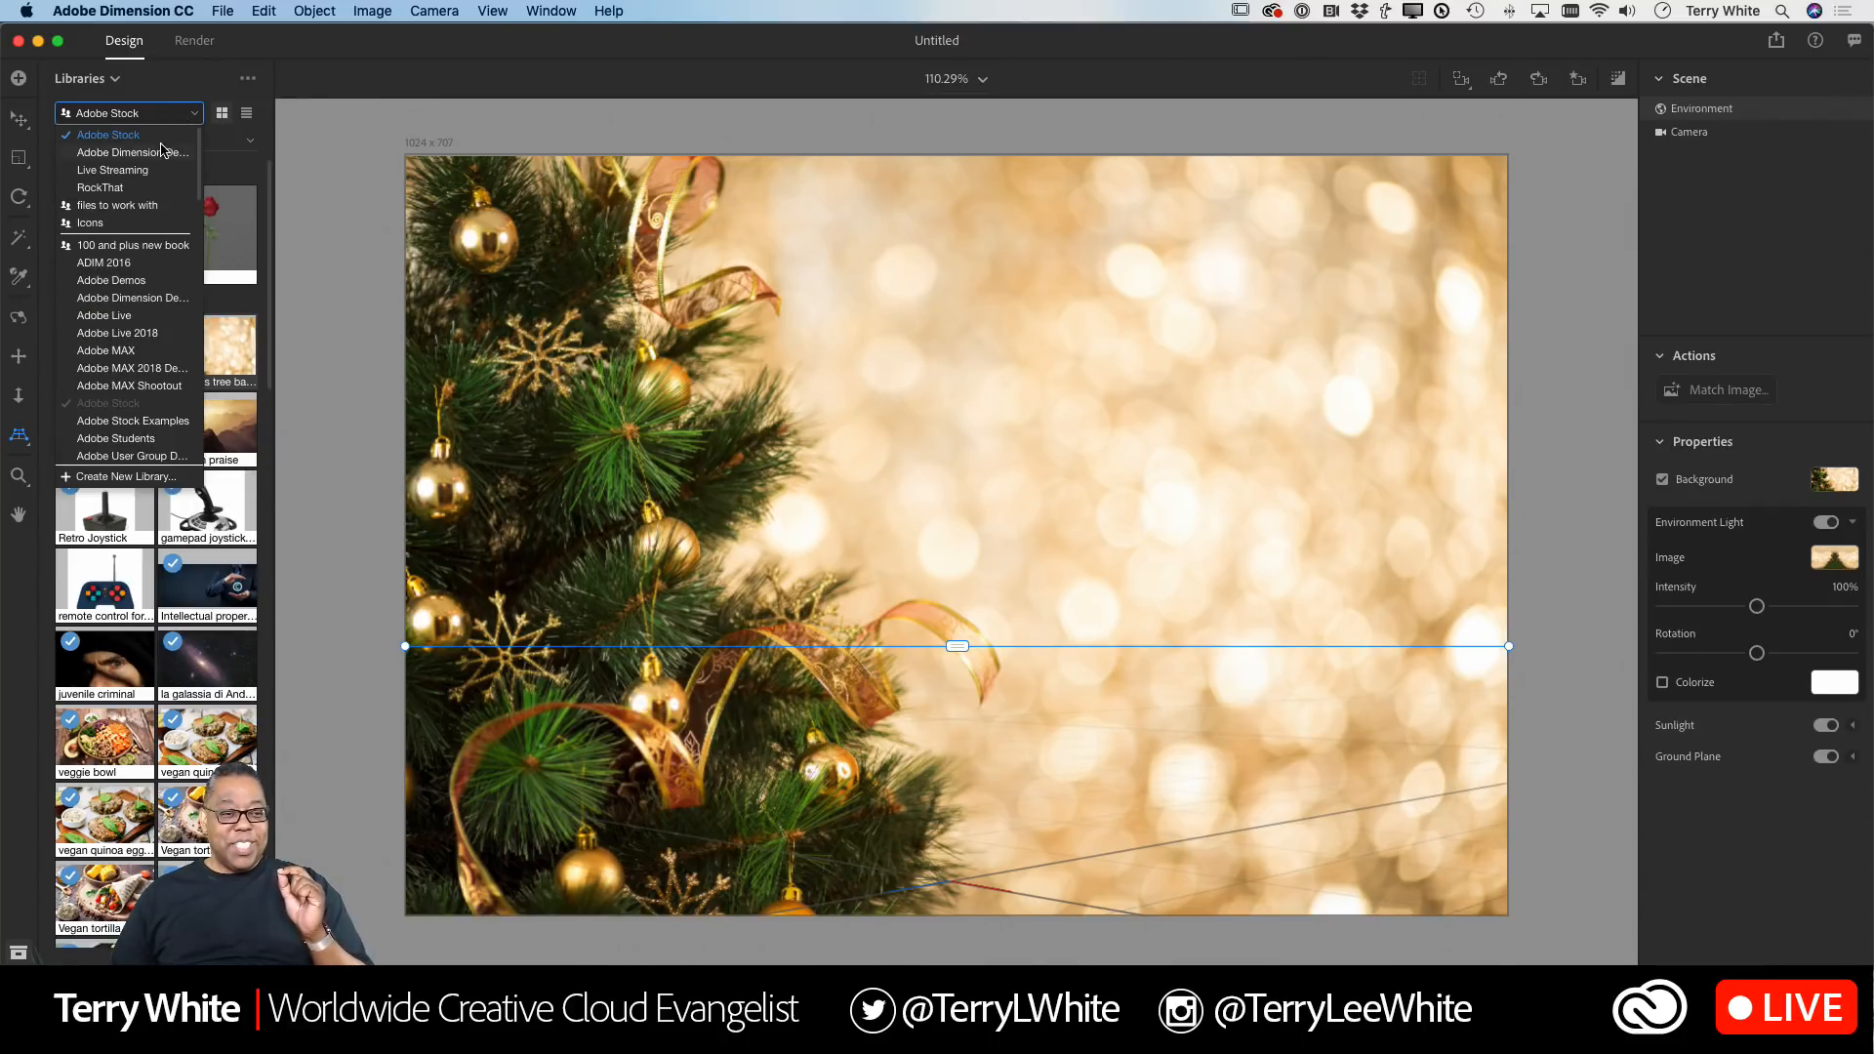
left_click(132, 153)
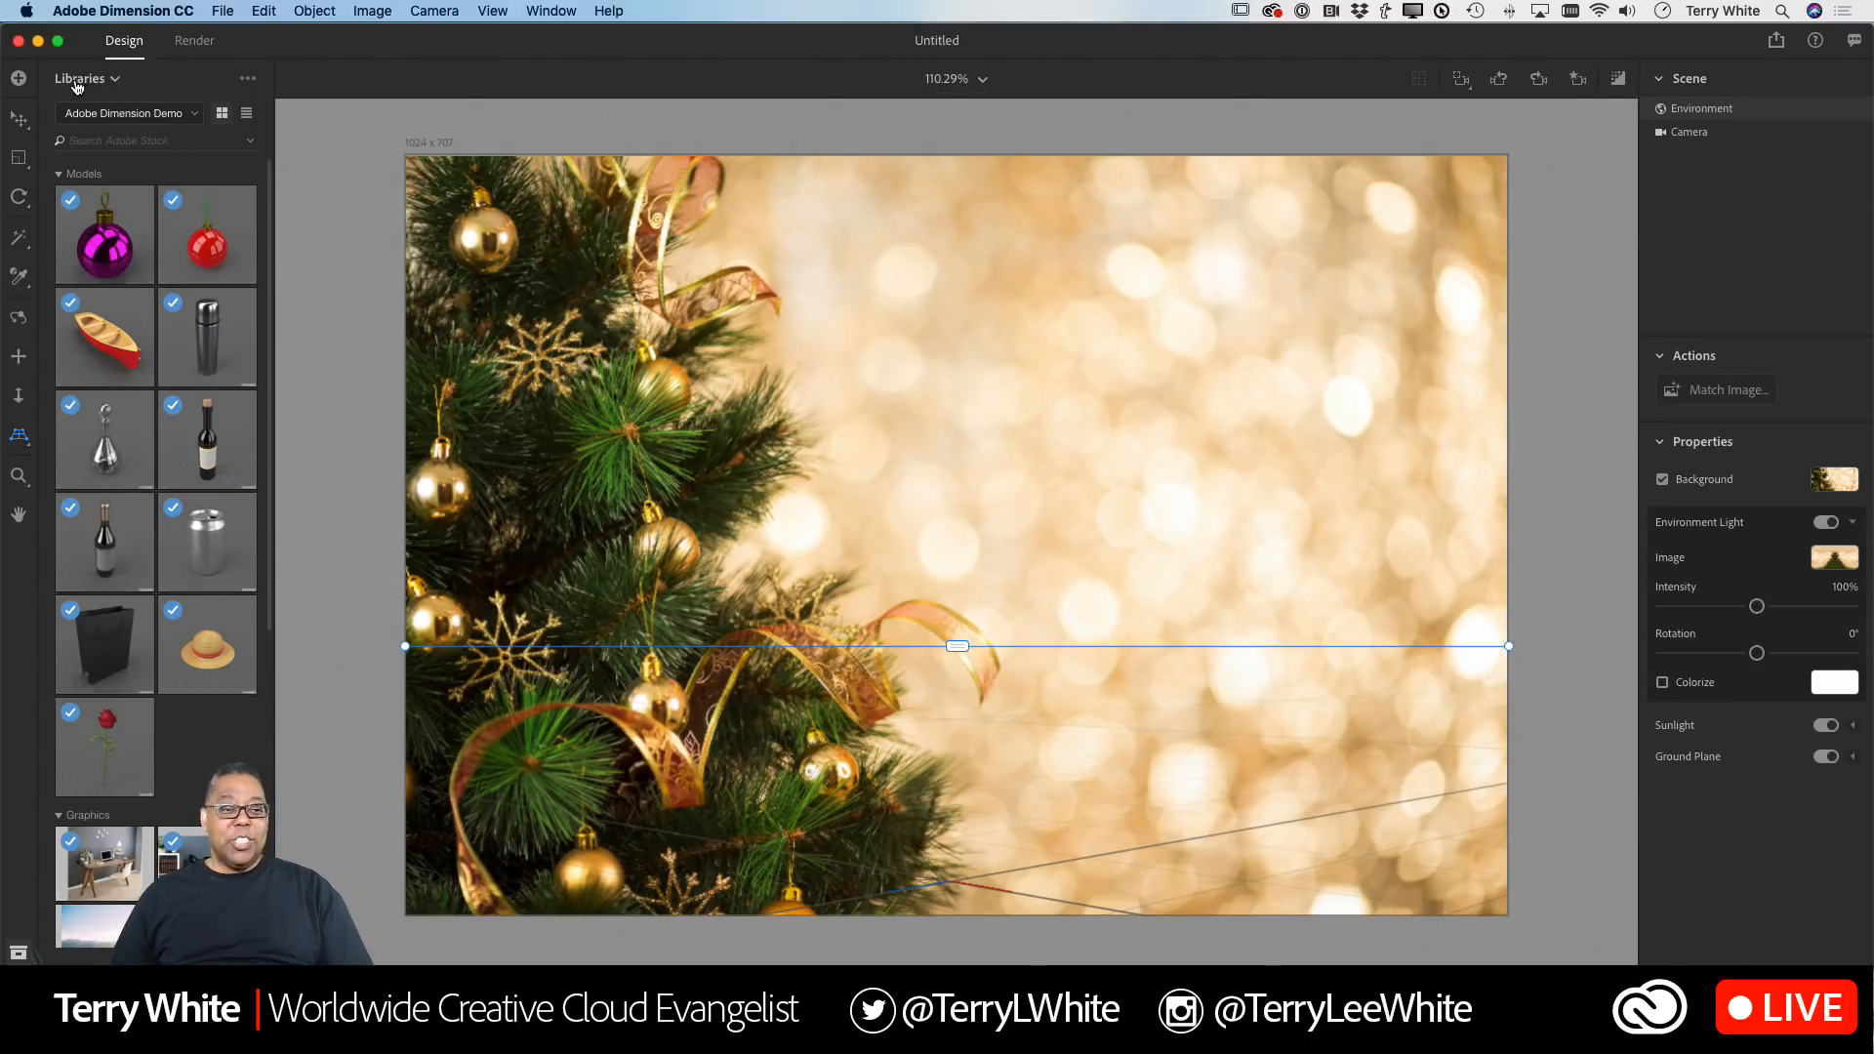
left_click(115, 82)
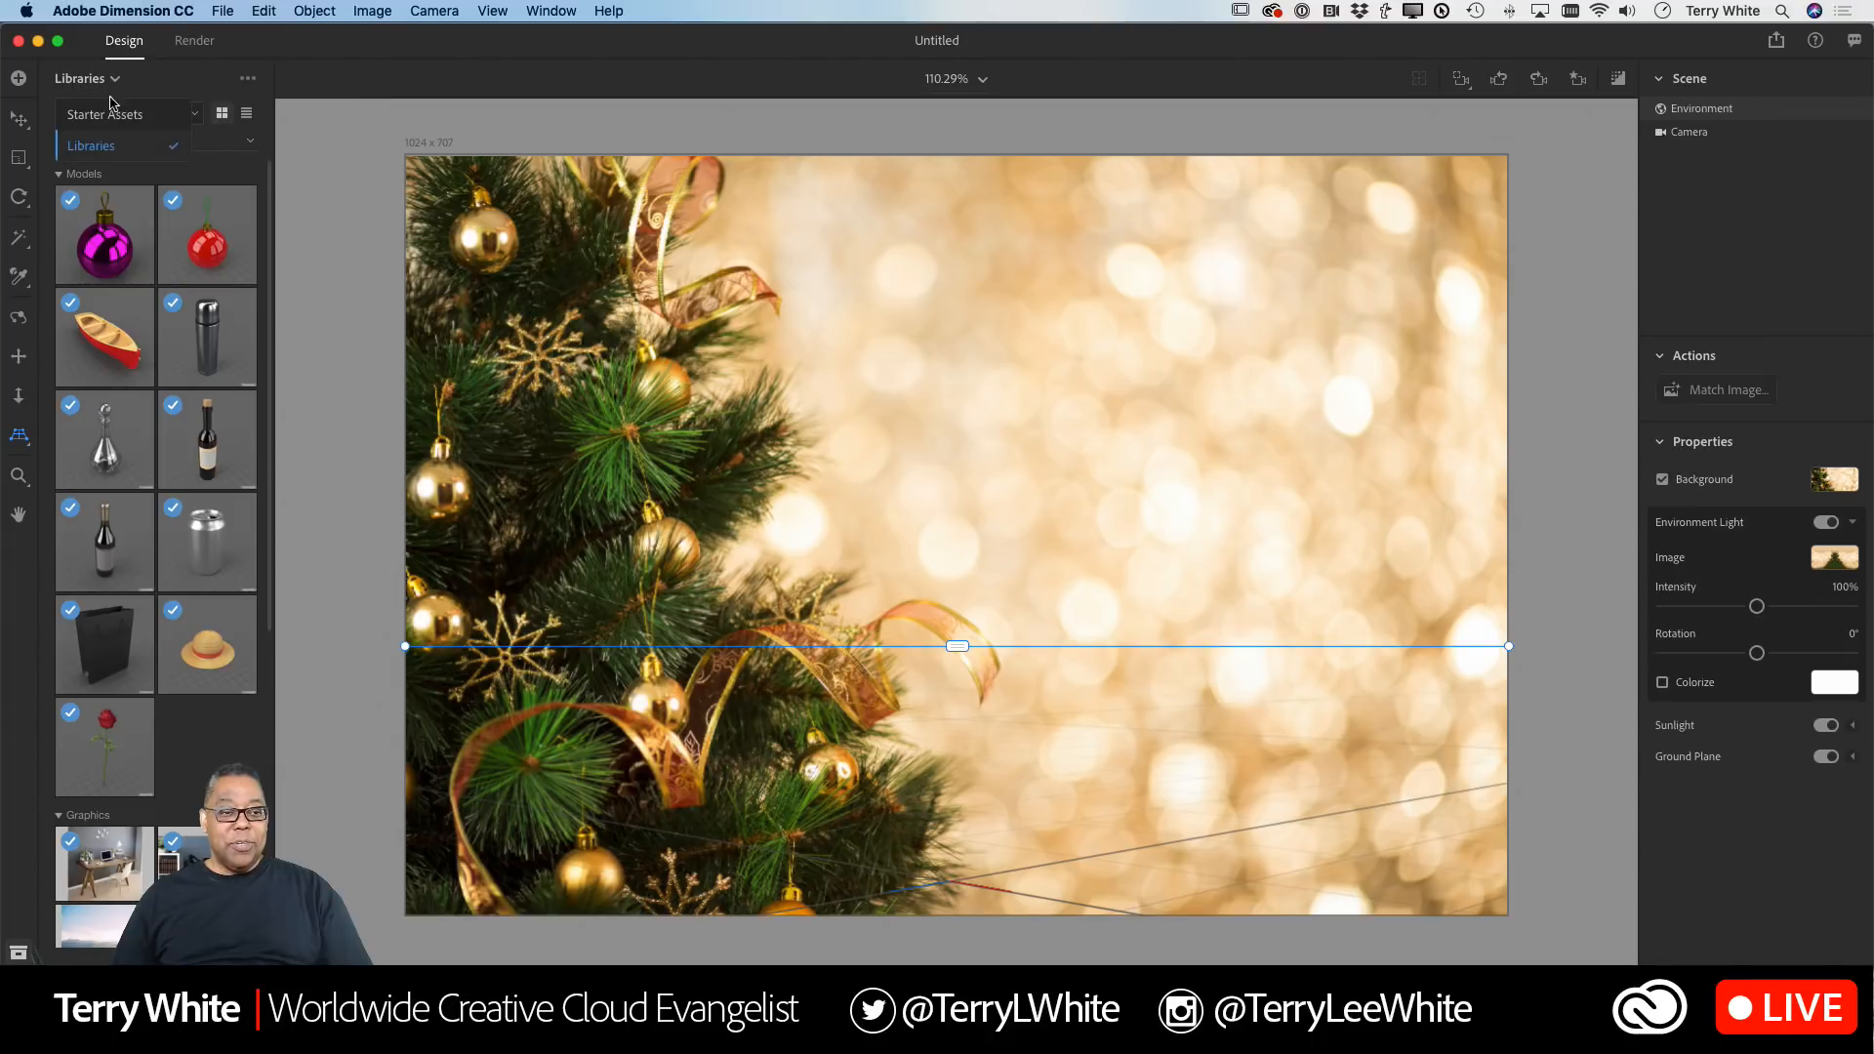
left_click(130, 117)
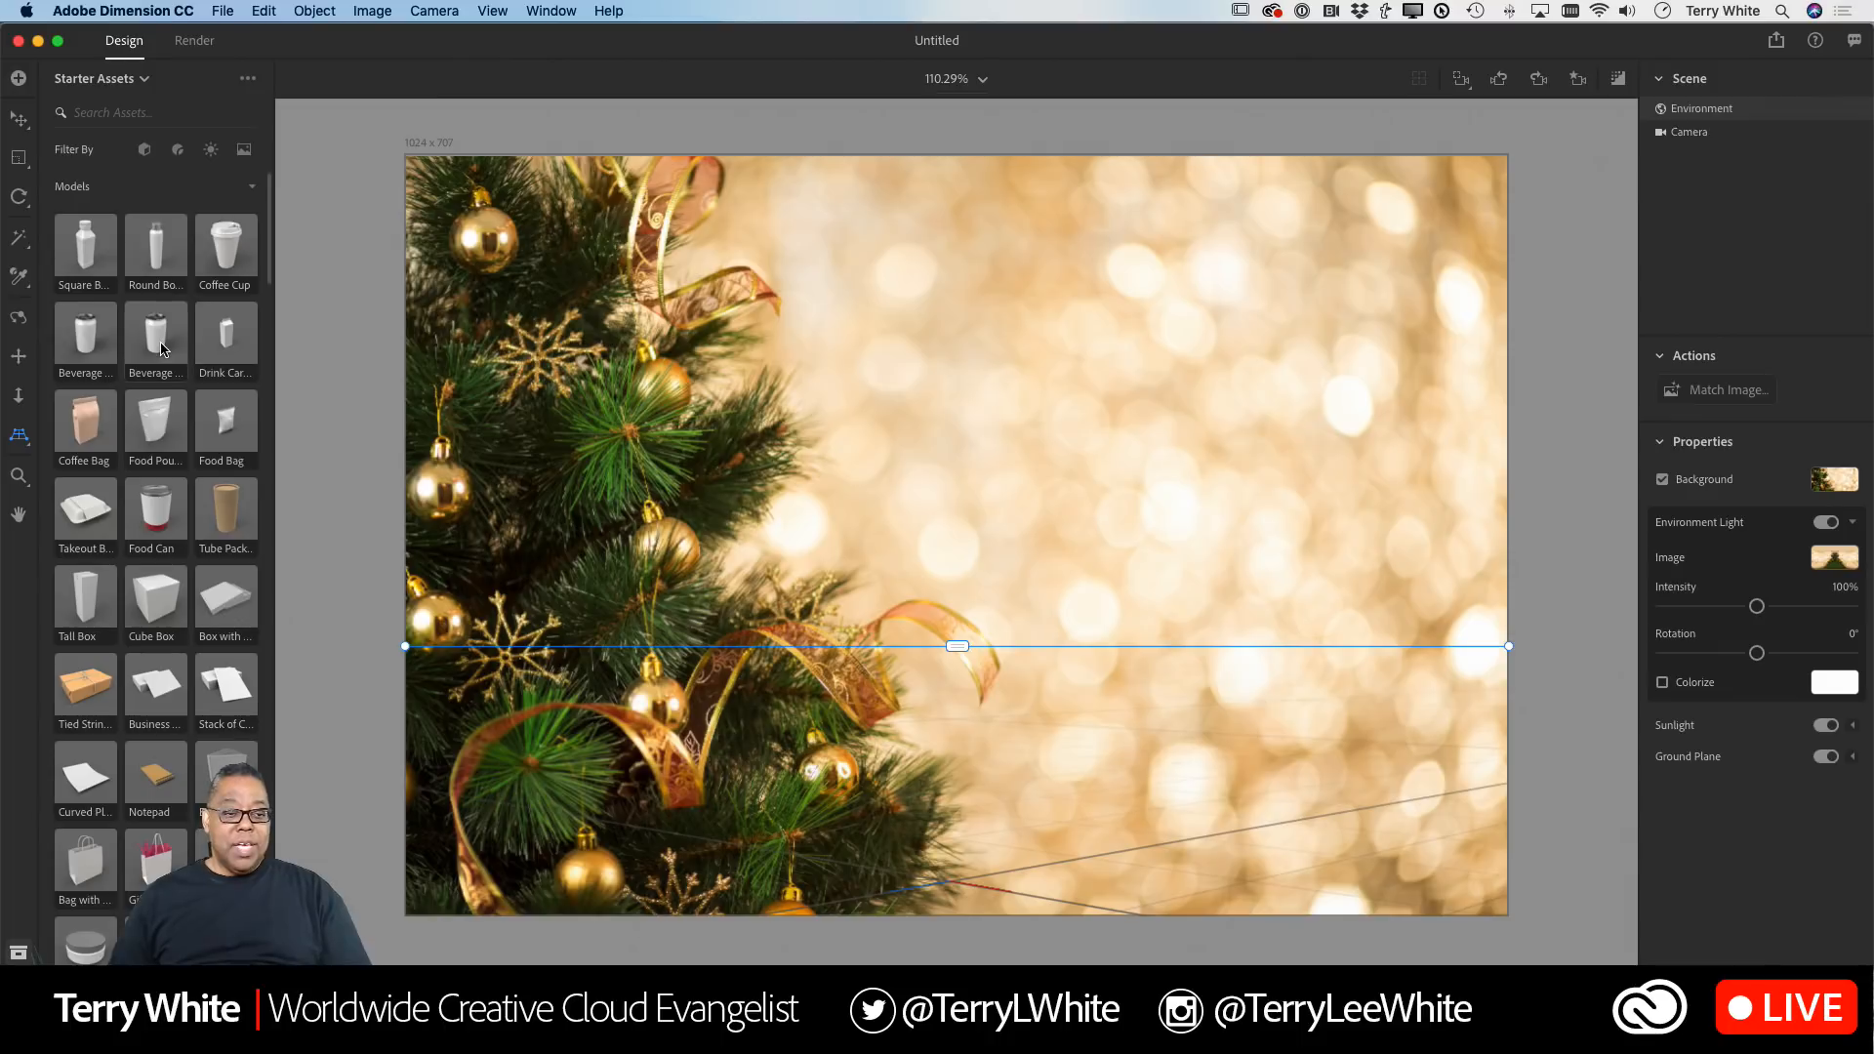
Step: Add a sphere and a cylinder from the starter models to the scene
scroll(162, 349, "down", 5)
scroll(162, 349, "down", 7)
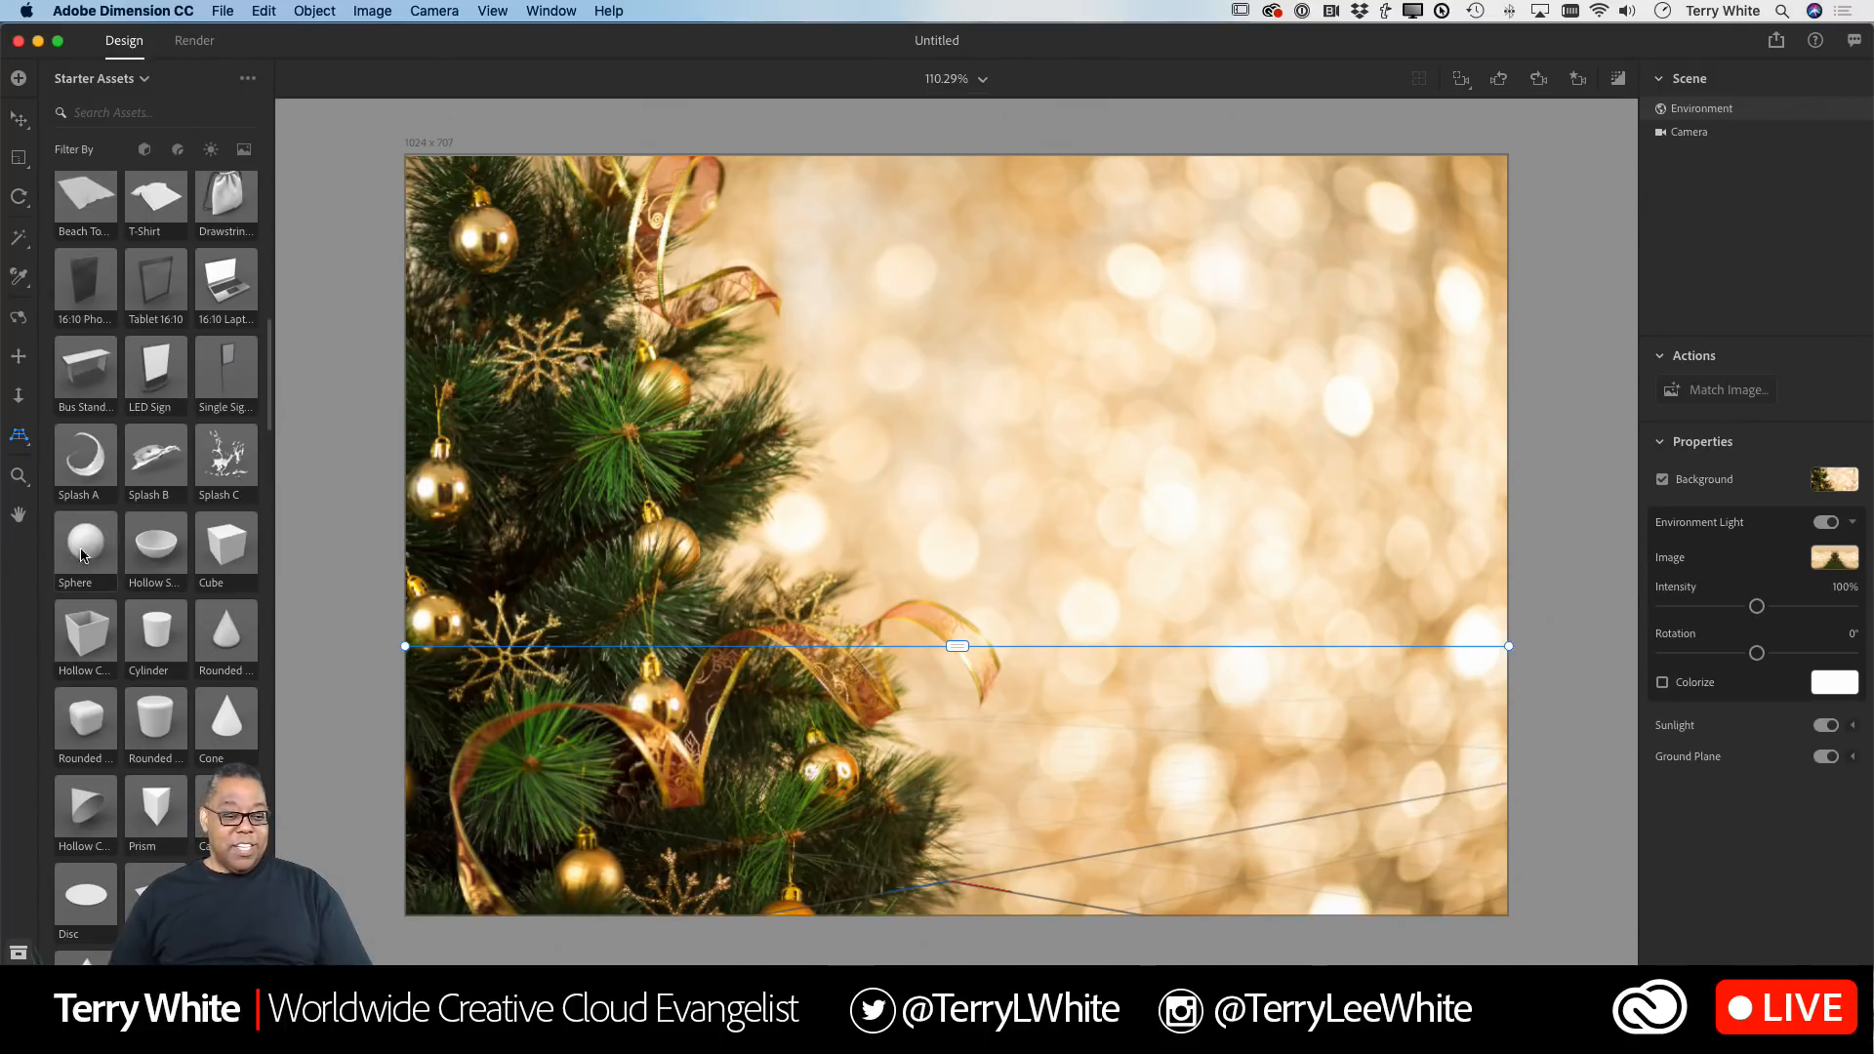
scroll(161, 638, "down", 5)
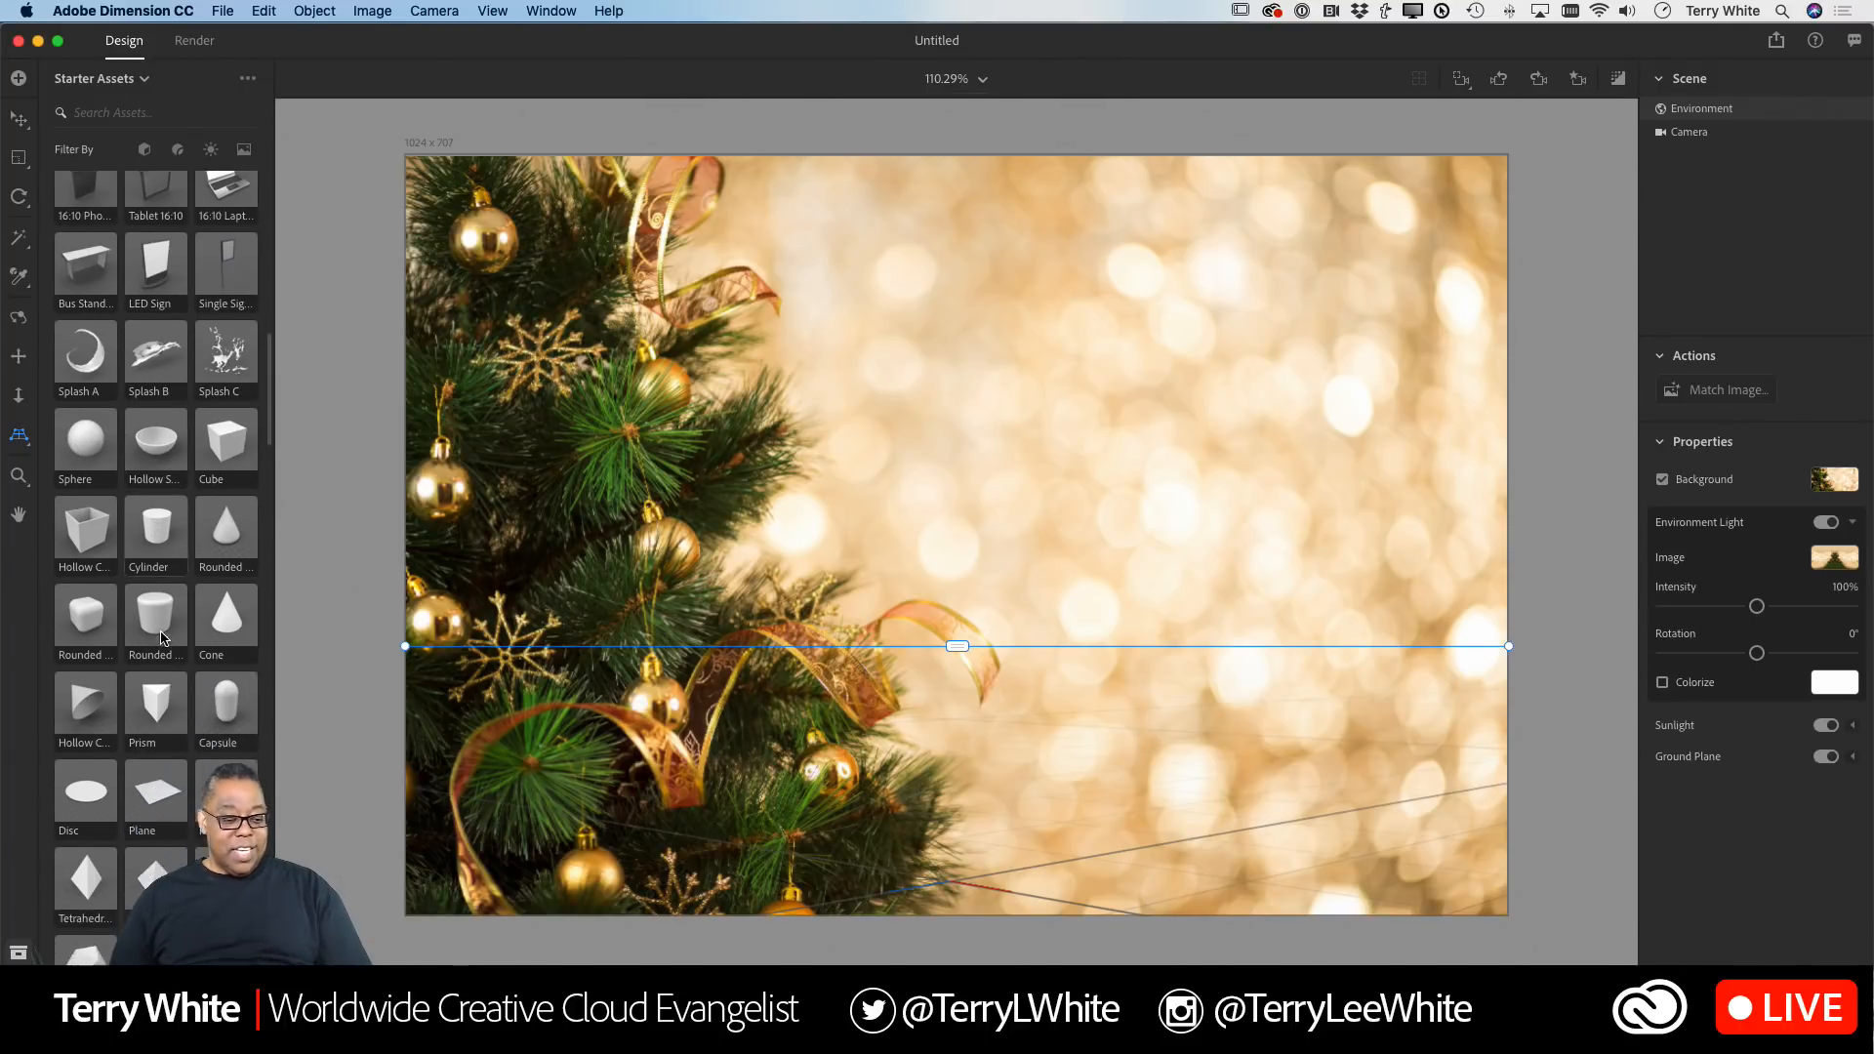
scroll(162, 638, "down", 2)
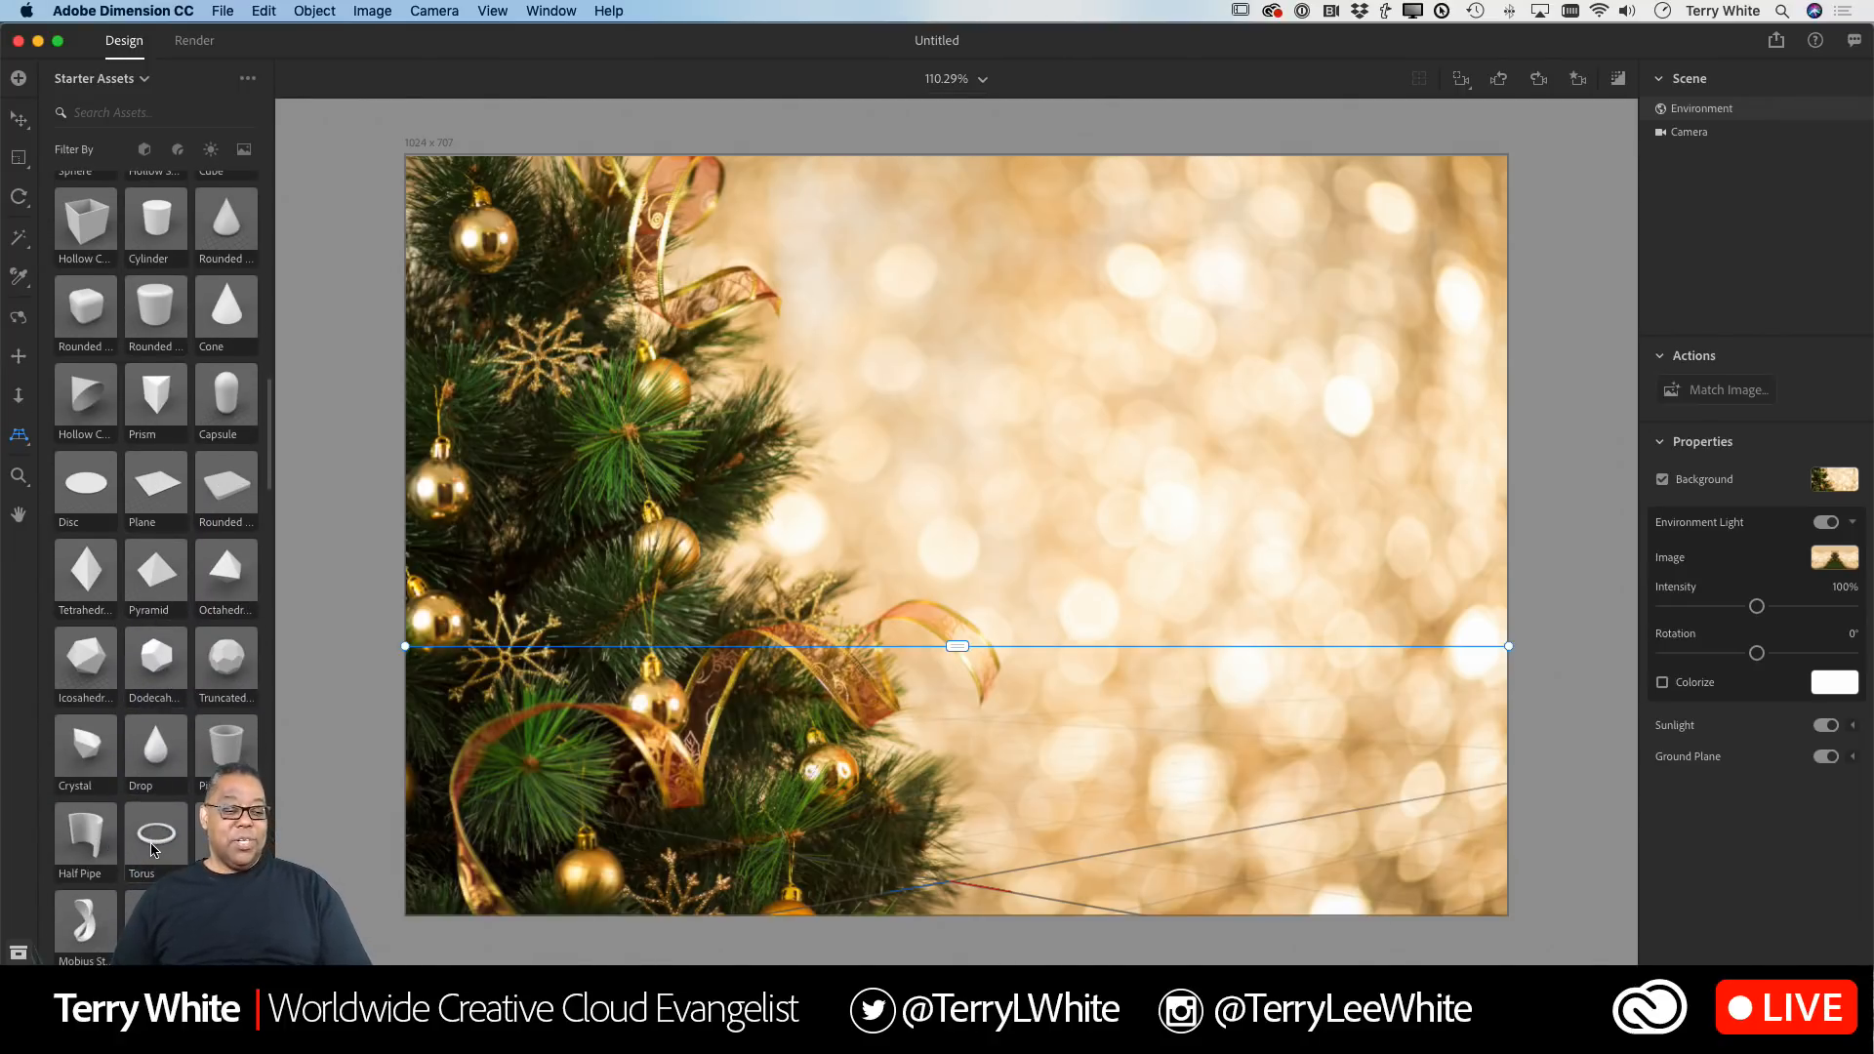
scroll(156, 832, "up", 3)
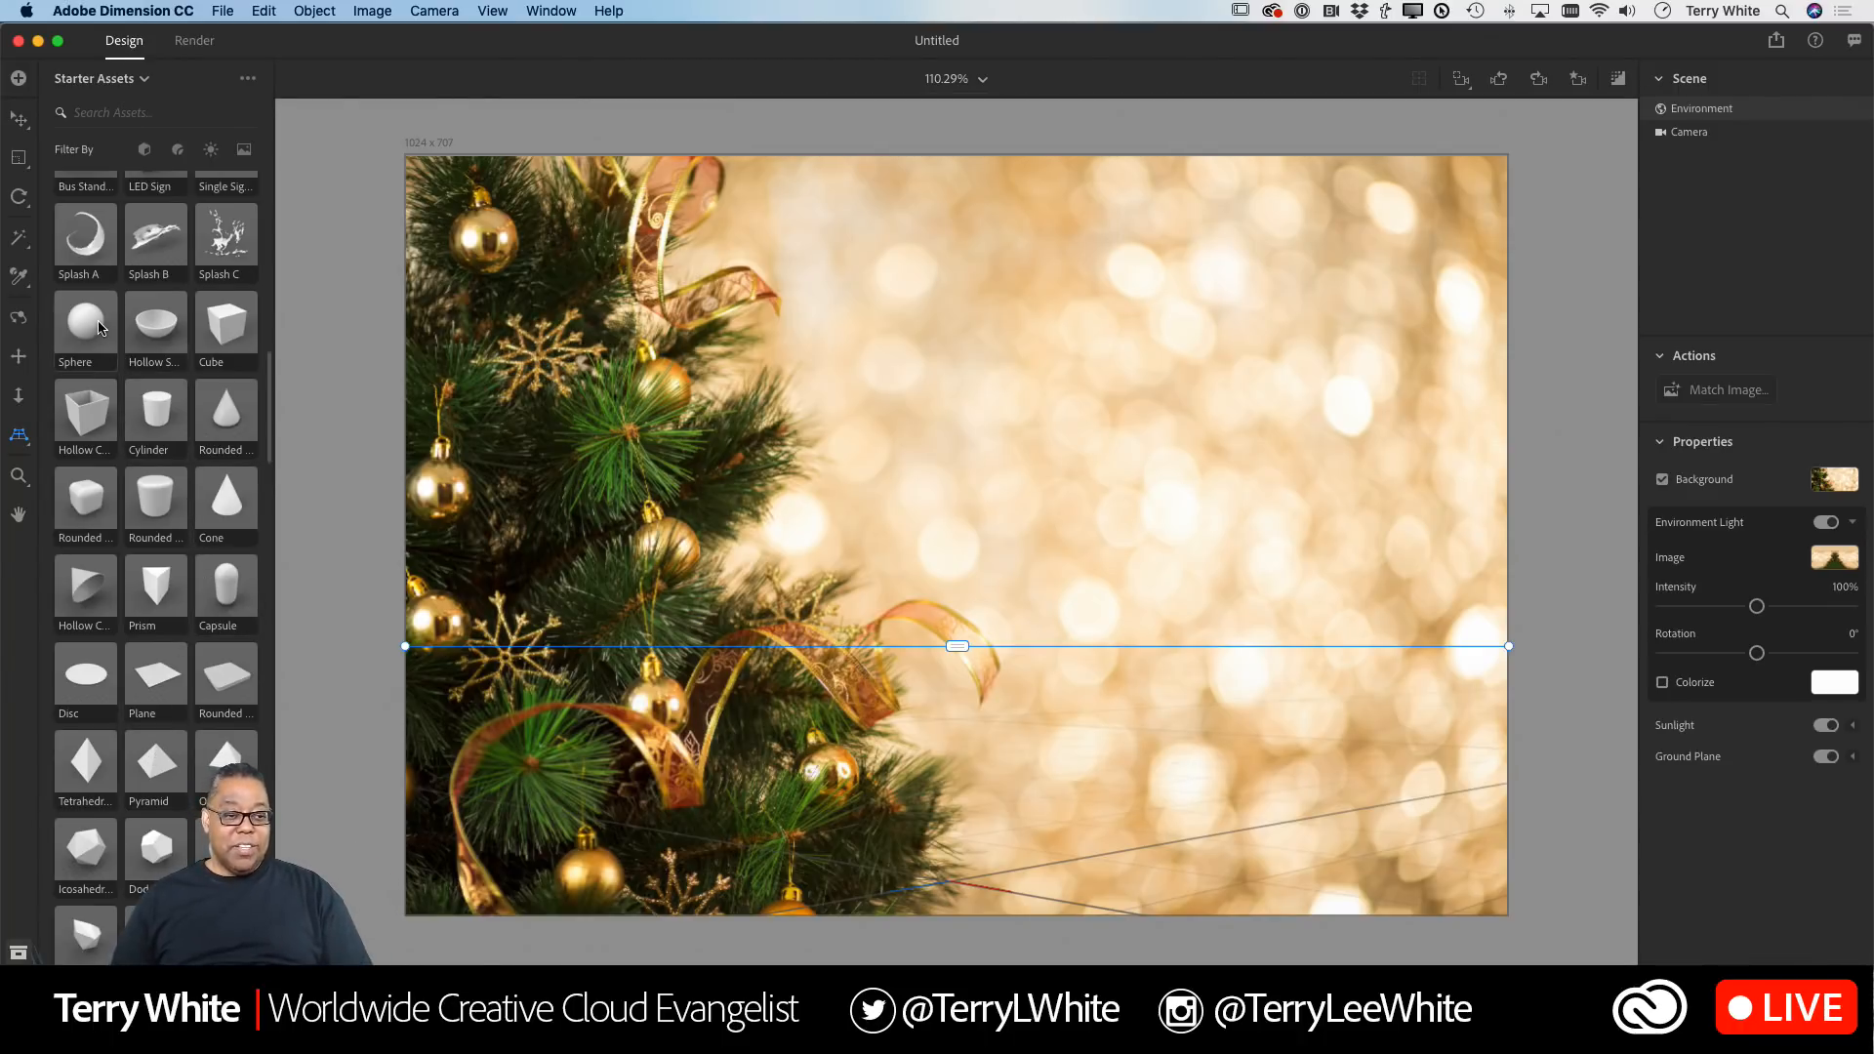
left_click(93, 326)
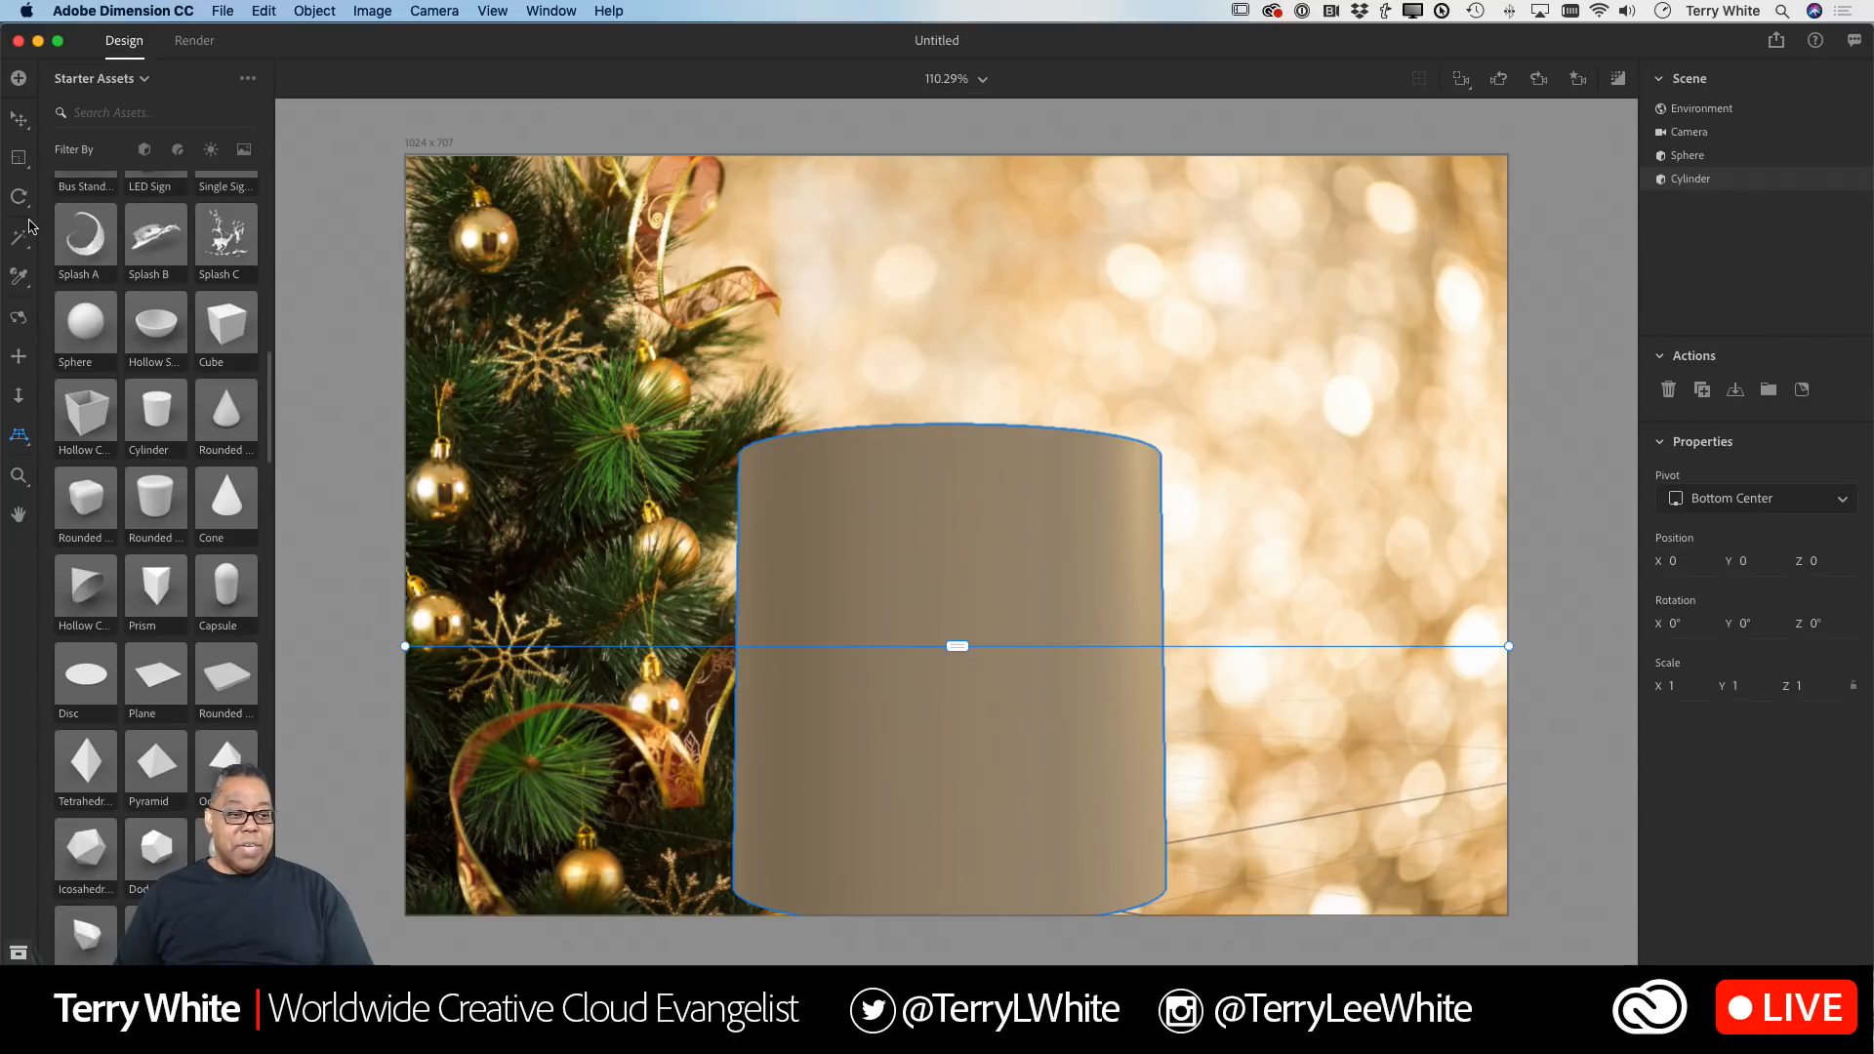
Step: Scale the cylinder uniformly down to 0.3
left_click(18, 161)
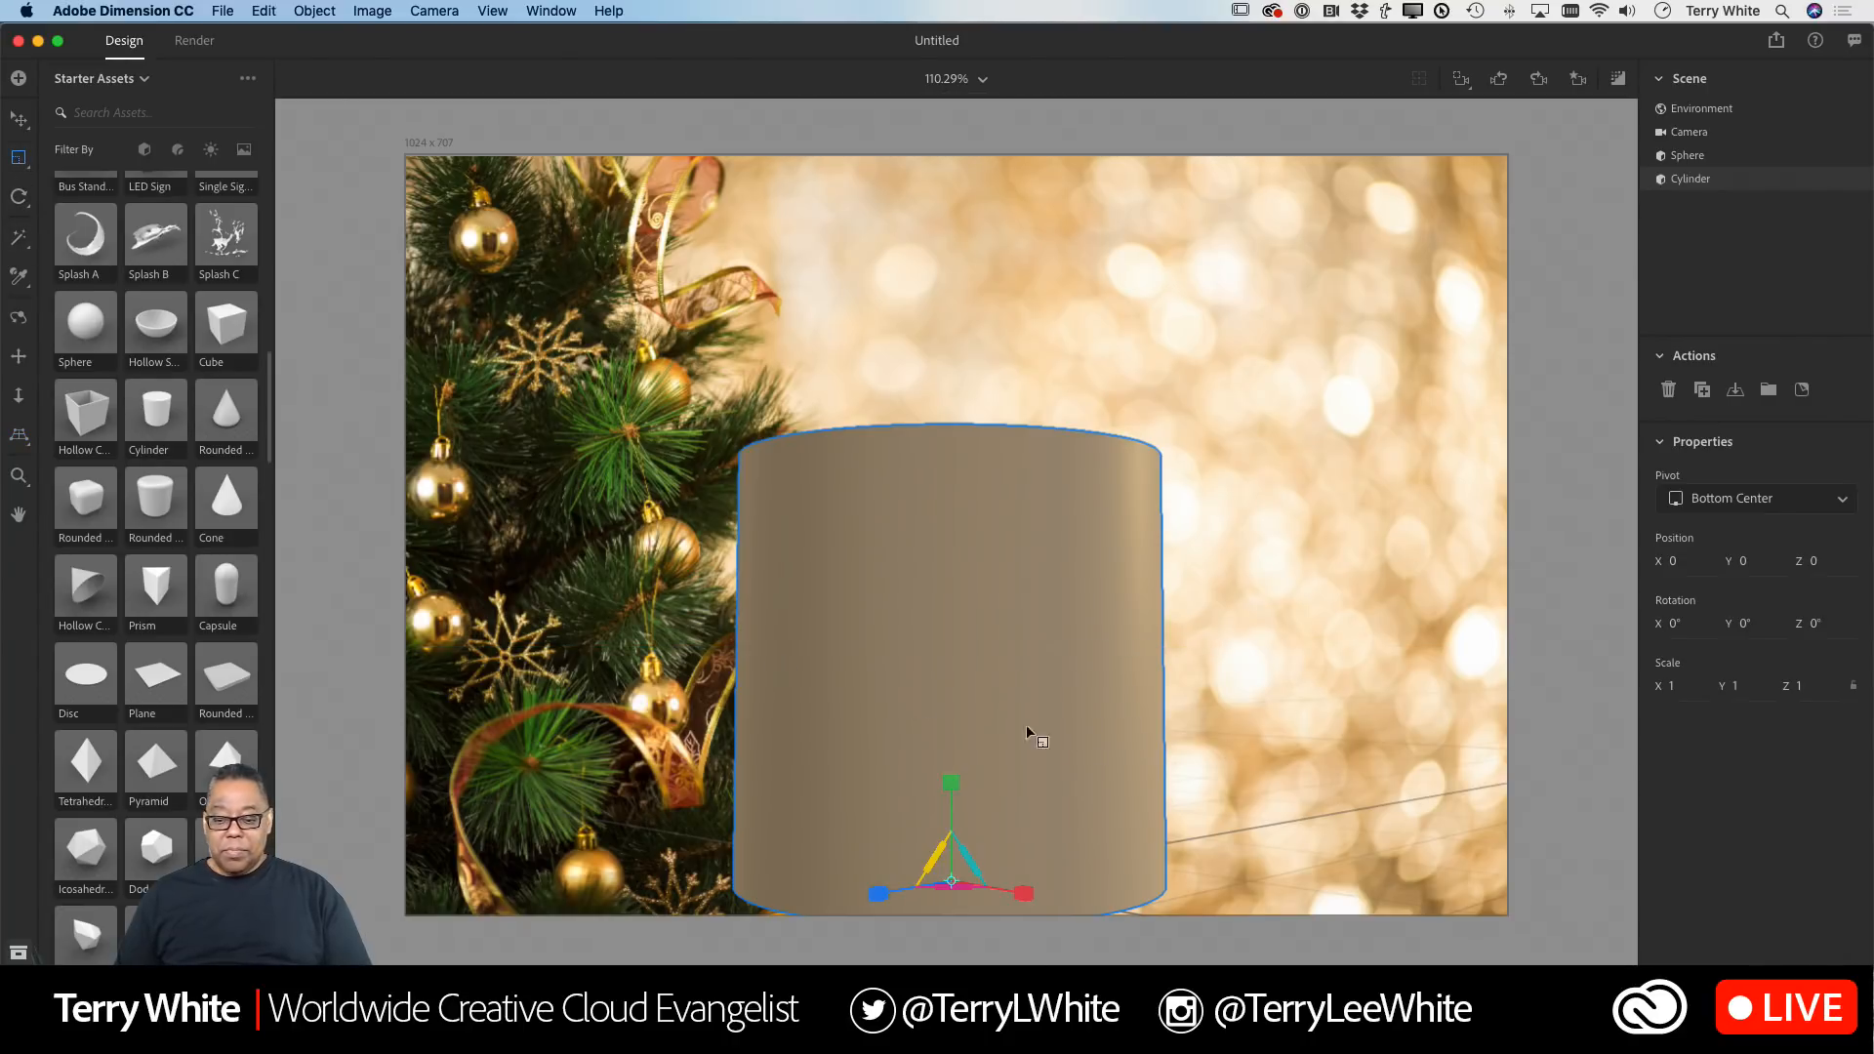
key("Escape")
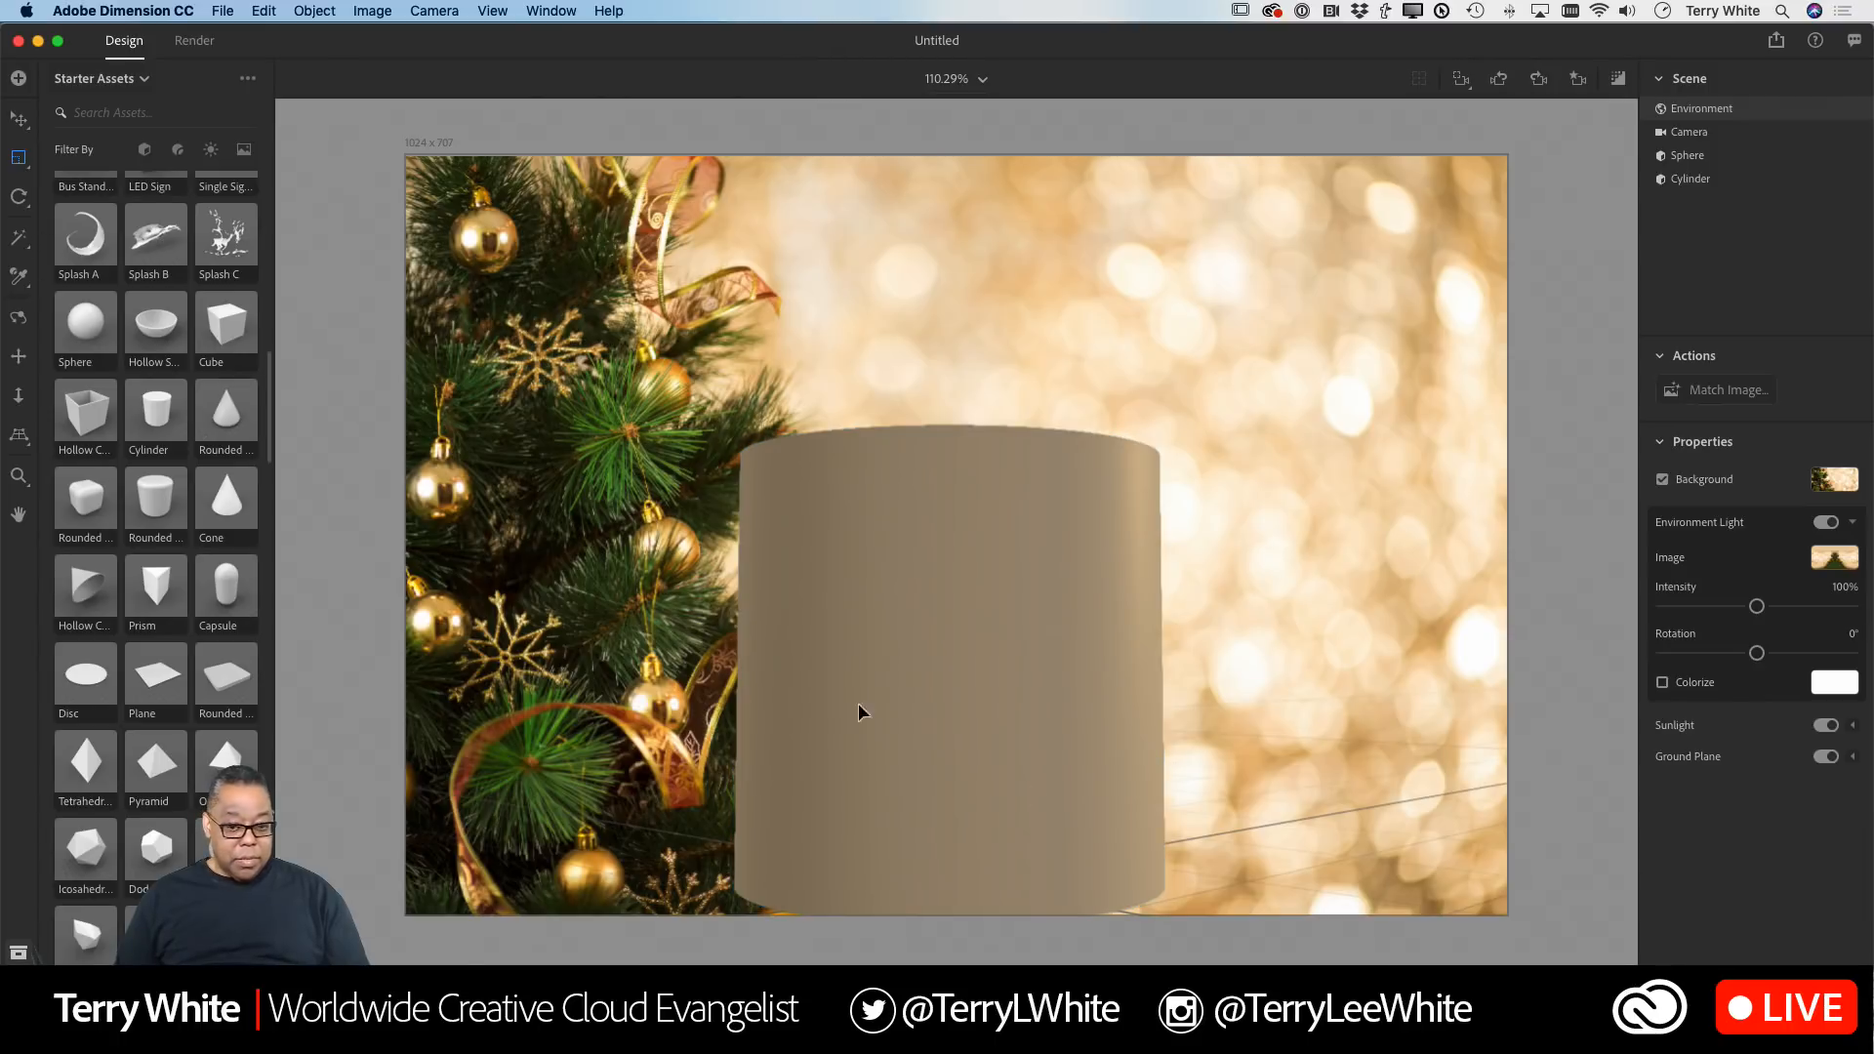
left_click(954, 802)
mouse_move(962, 859)
left_mouse_down()
mouse_move(939, 872)
mouse_move(969, 861)
left_mouse_up()
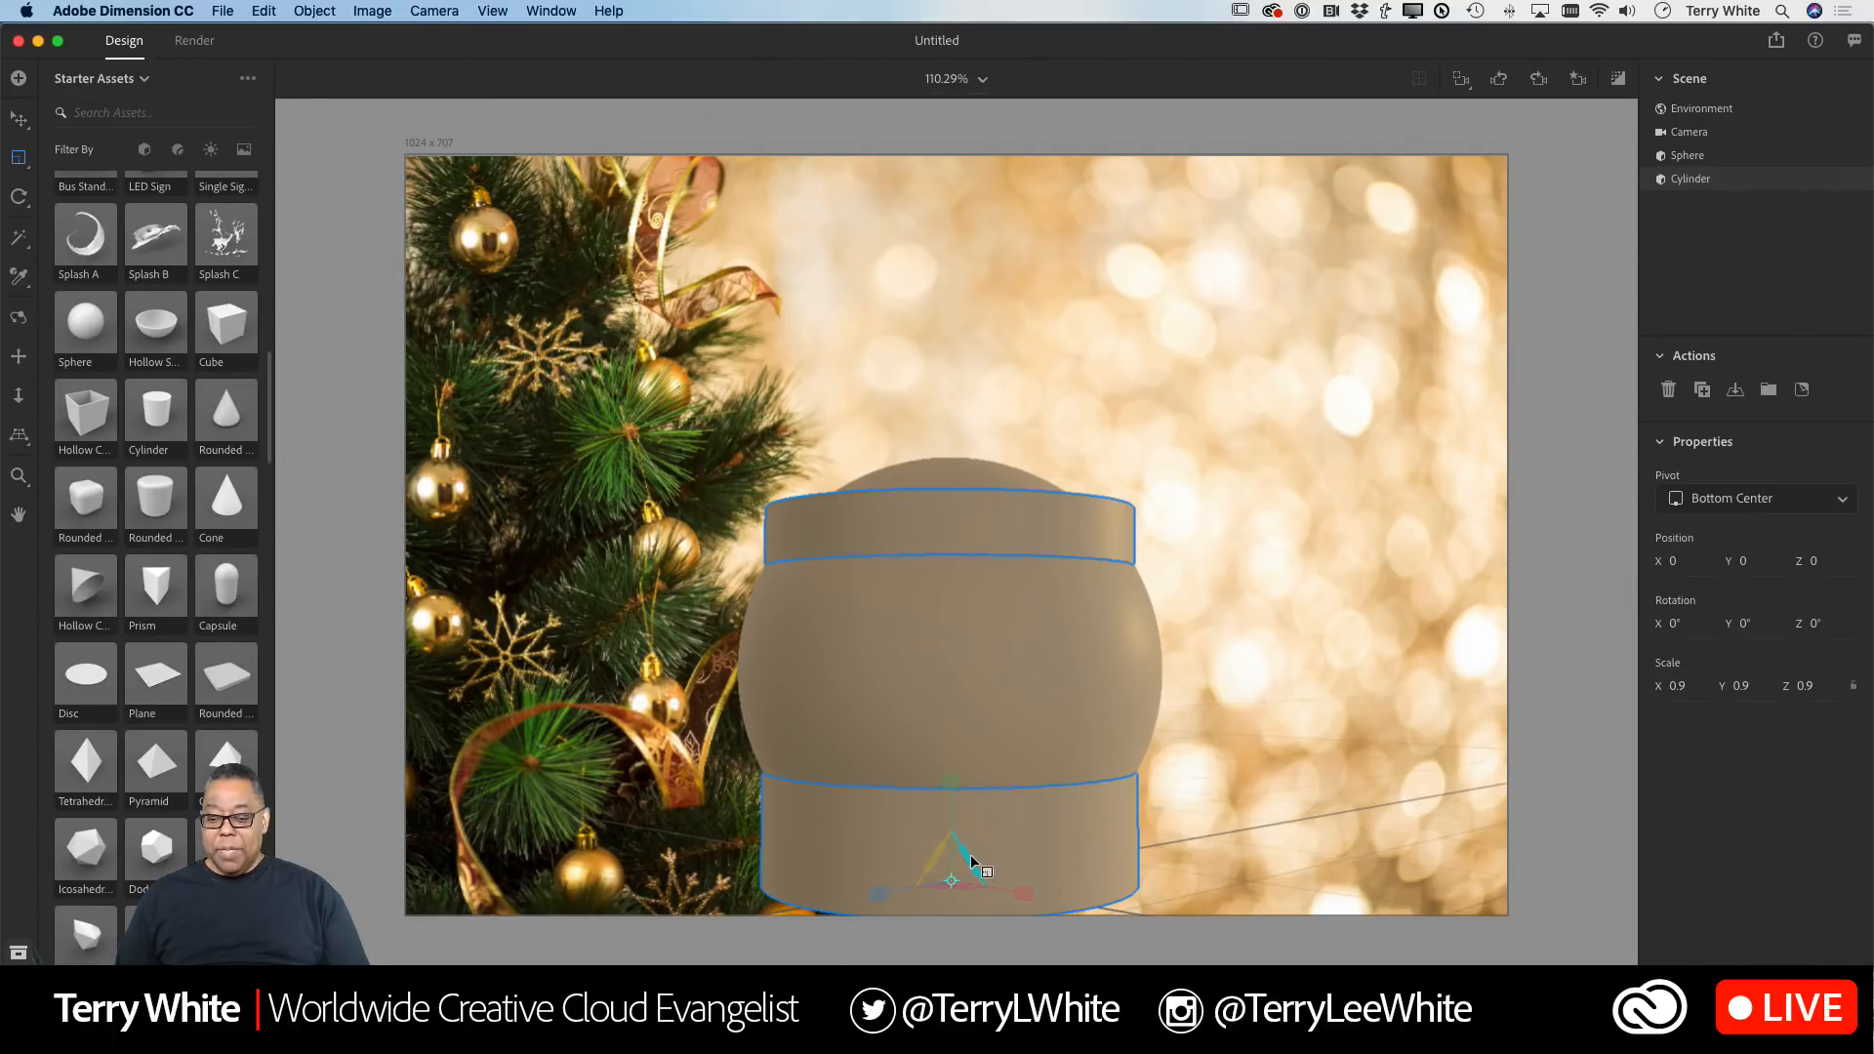
left_click_drag(952, 793, 948, 849)
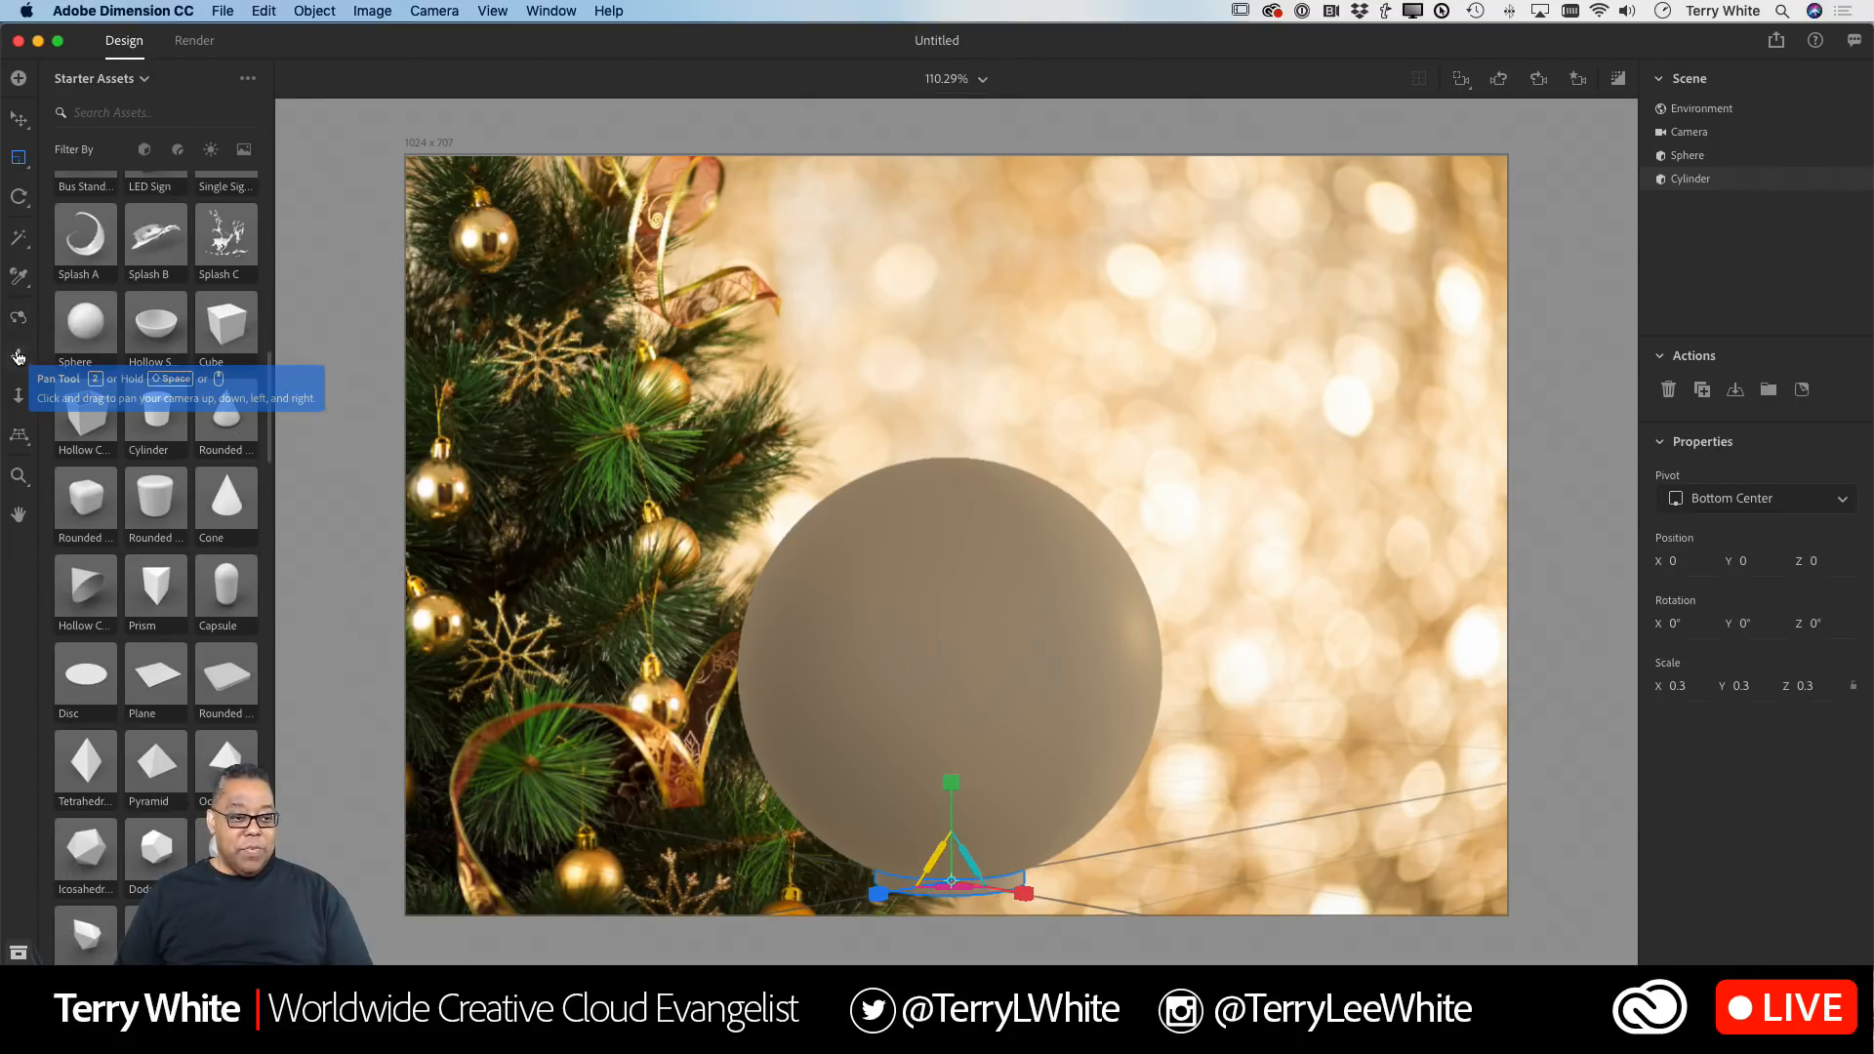
Step: Move the cylinder up onto the top of the sphere at Y 15.5 as the ornament cap
left_click(18, 356)
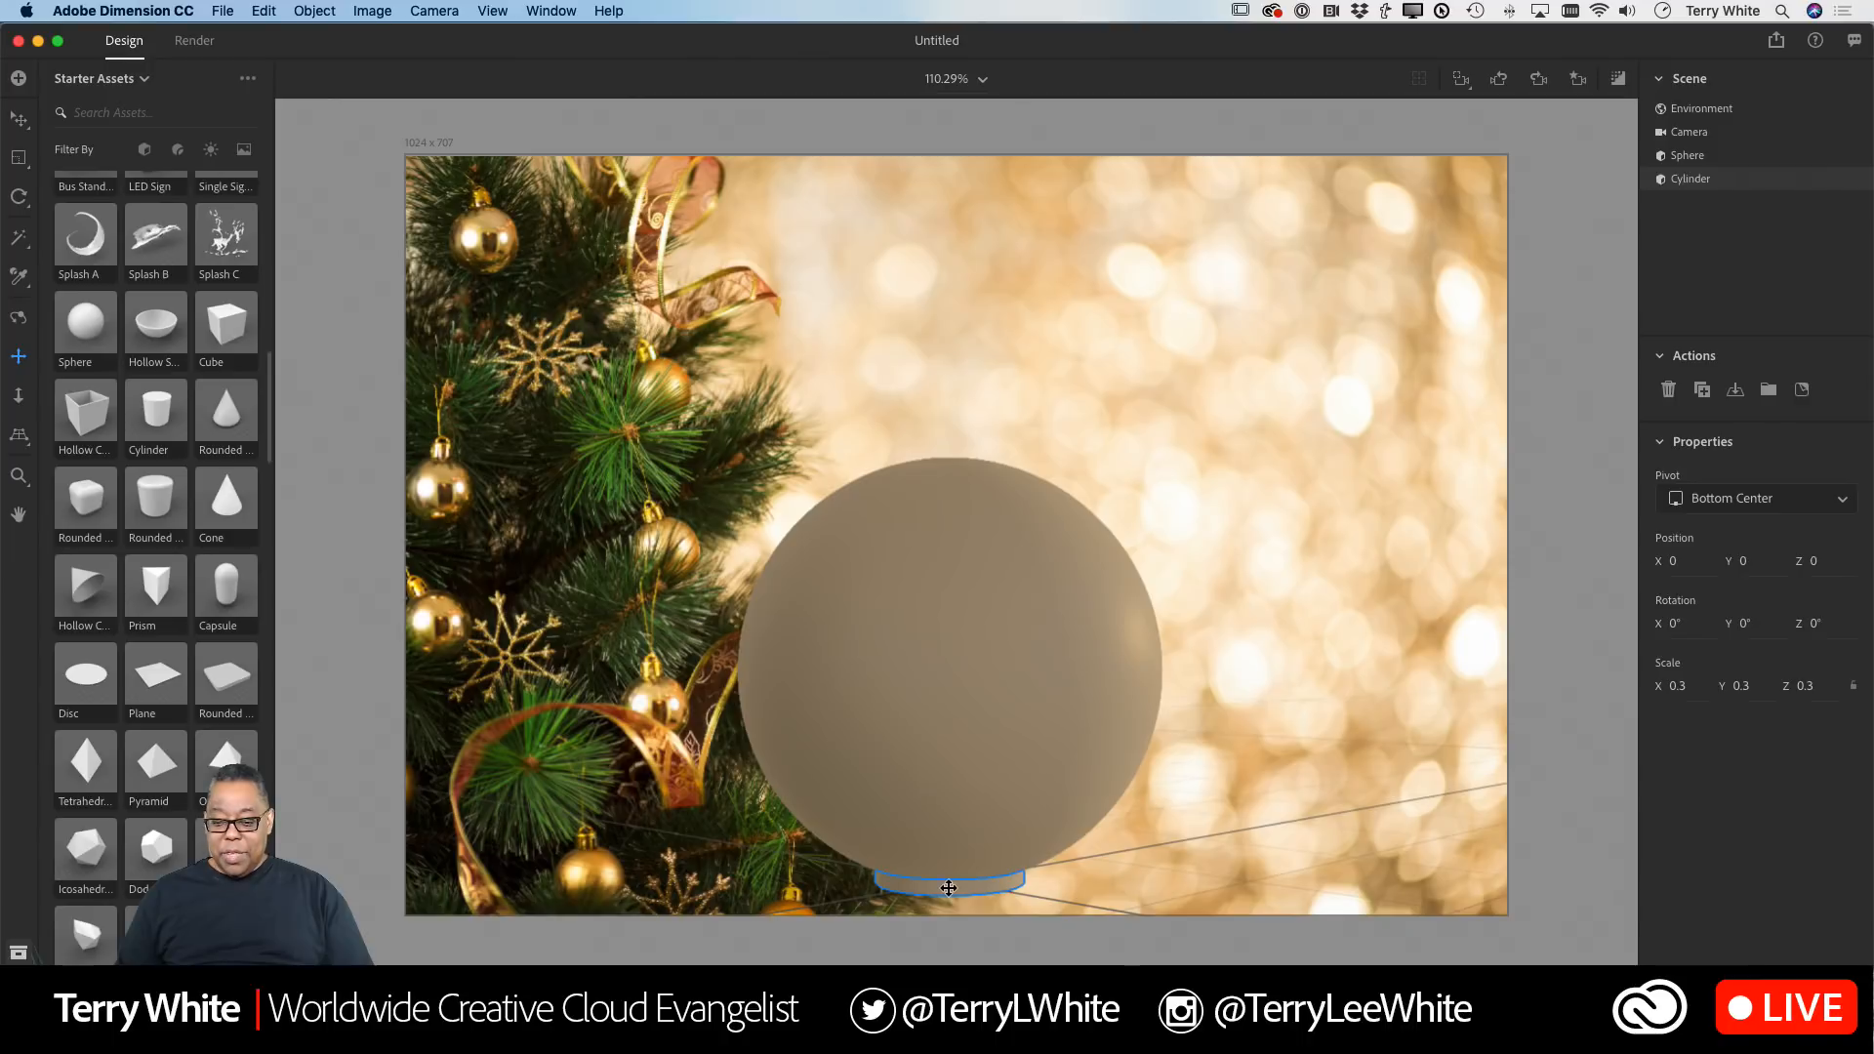
left_click_drag(949, 884, 948, 880)
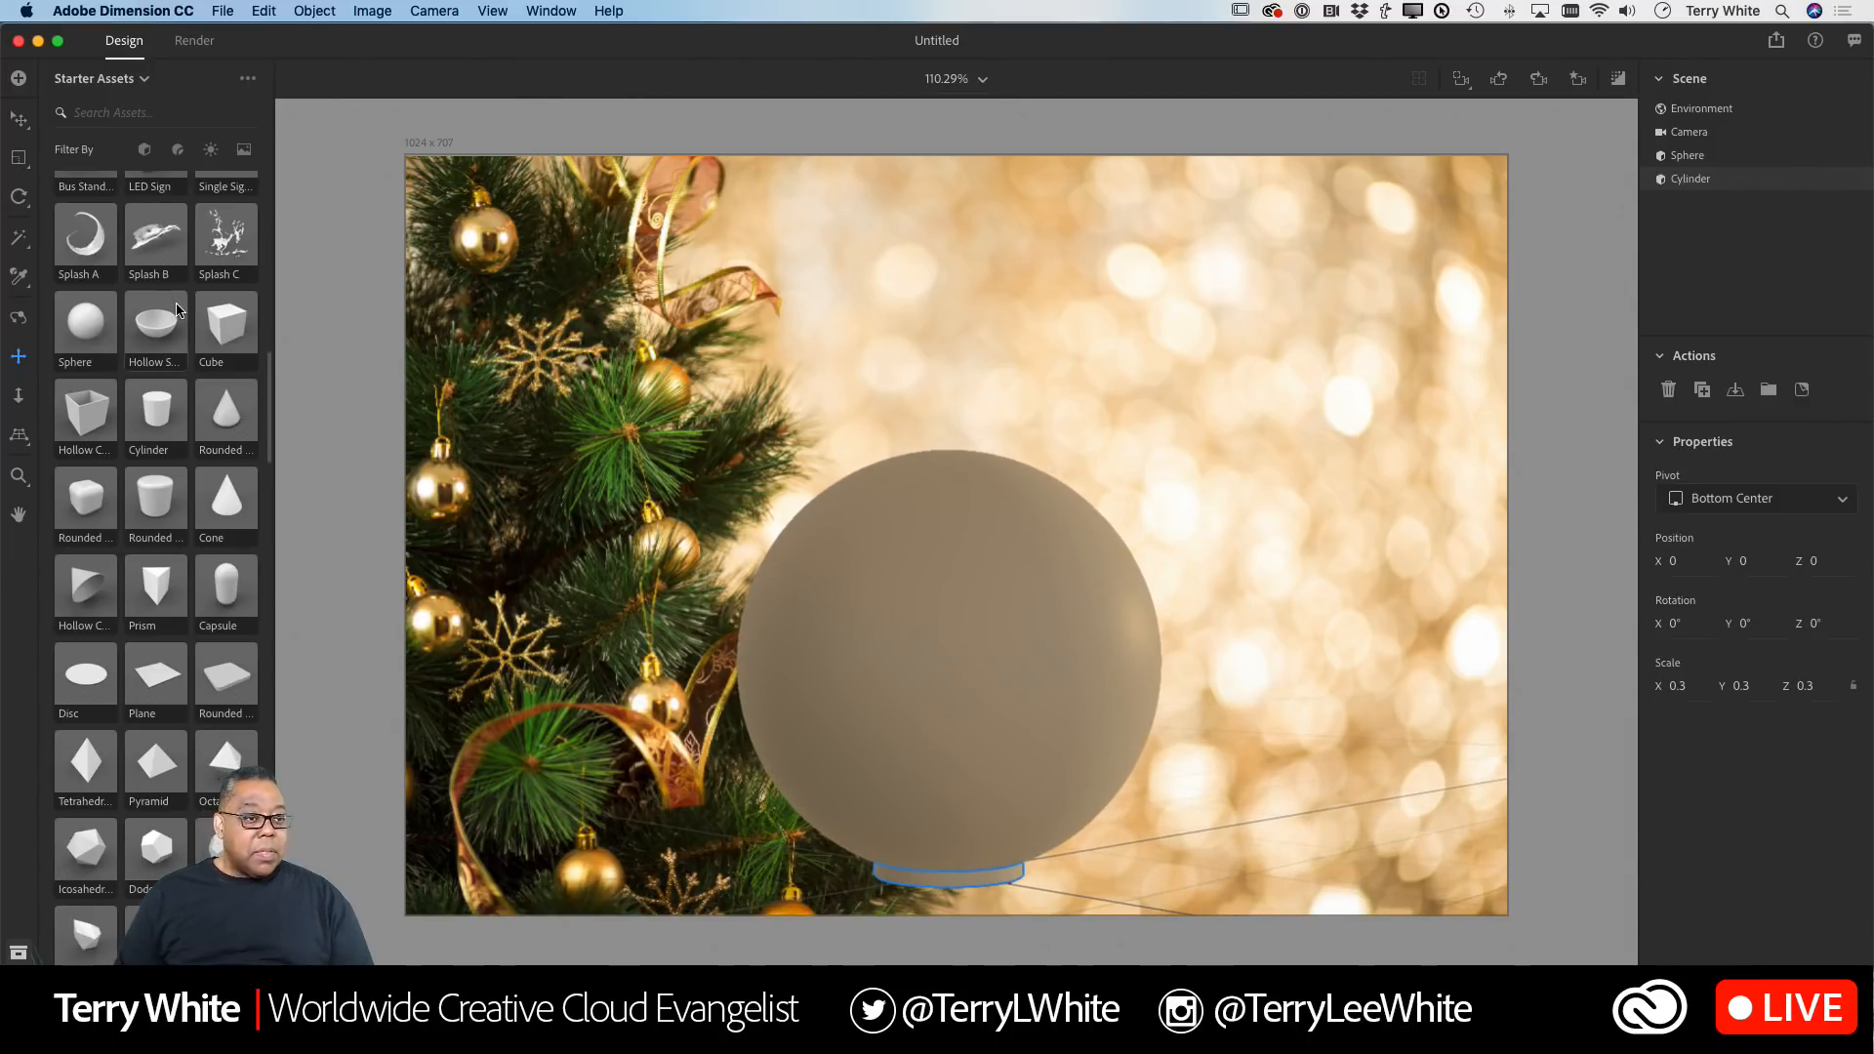
left_click(18, 118)
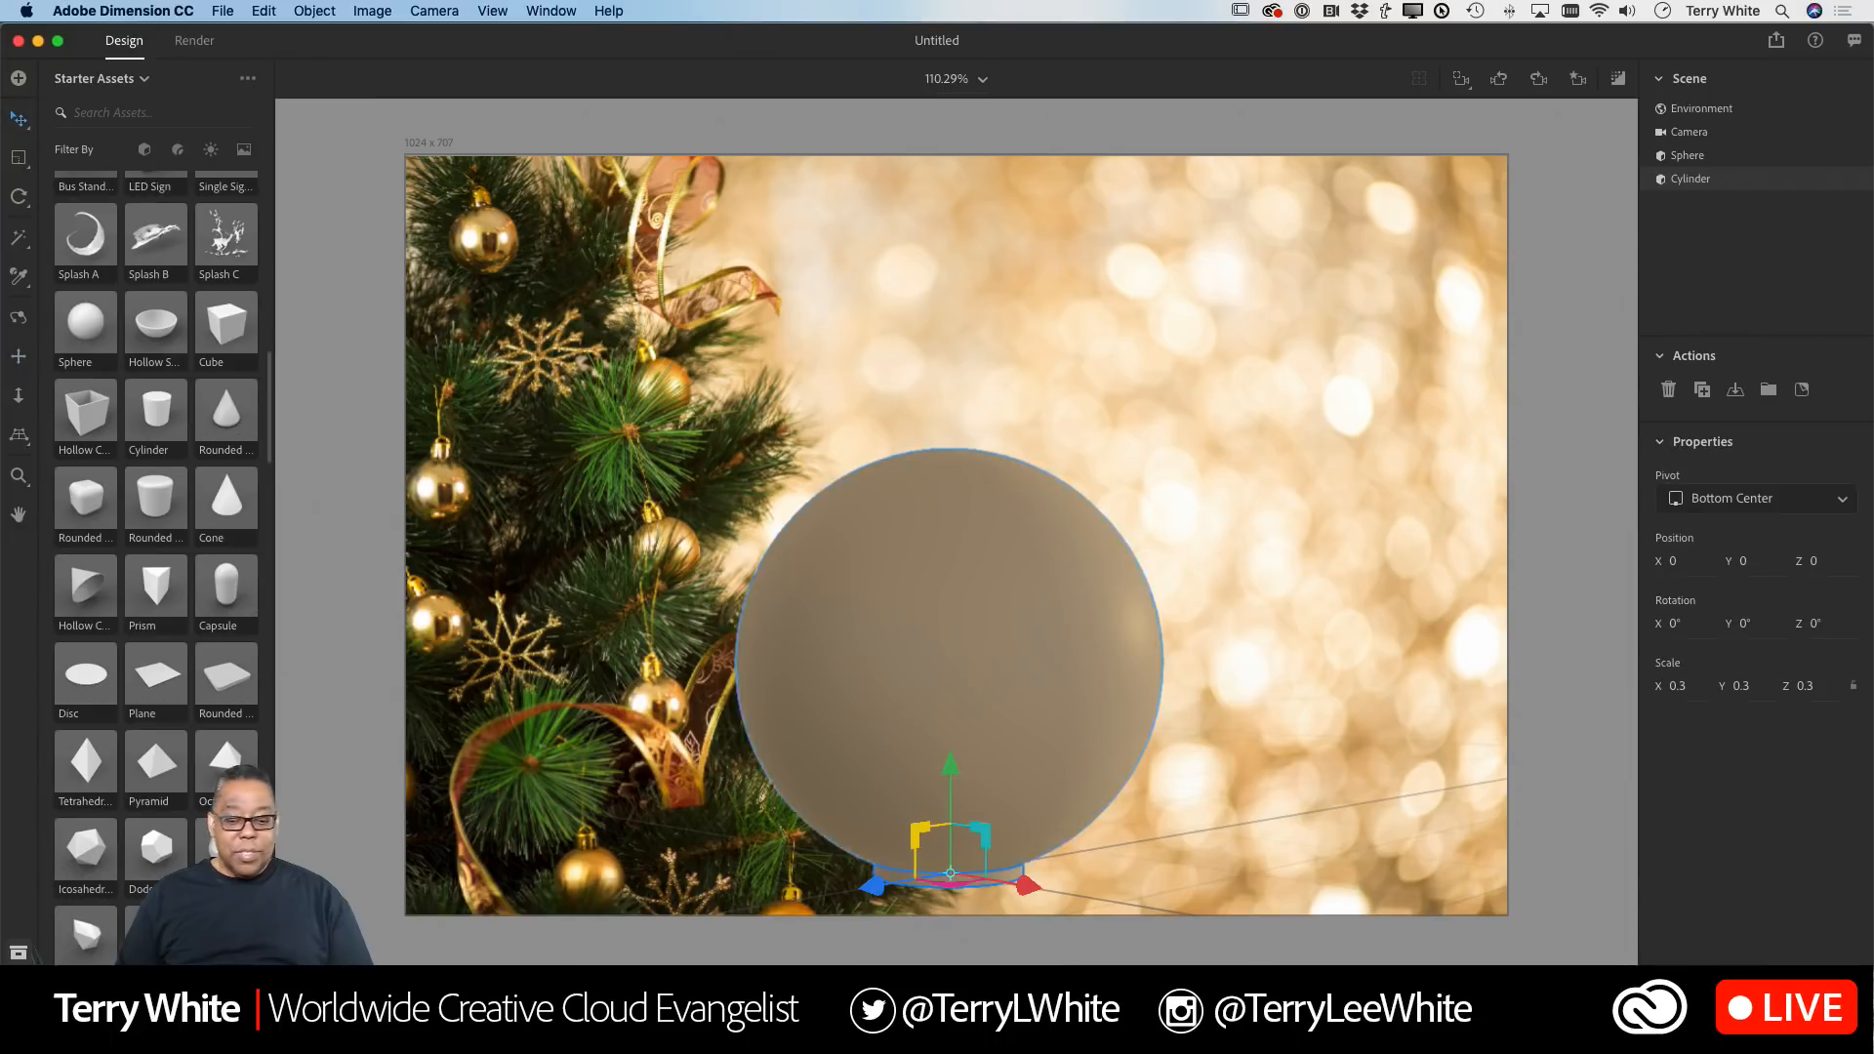
left_click_drag(948, 836, 973, 535)
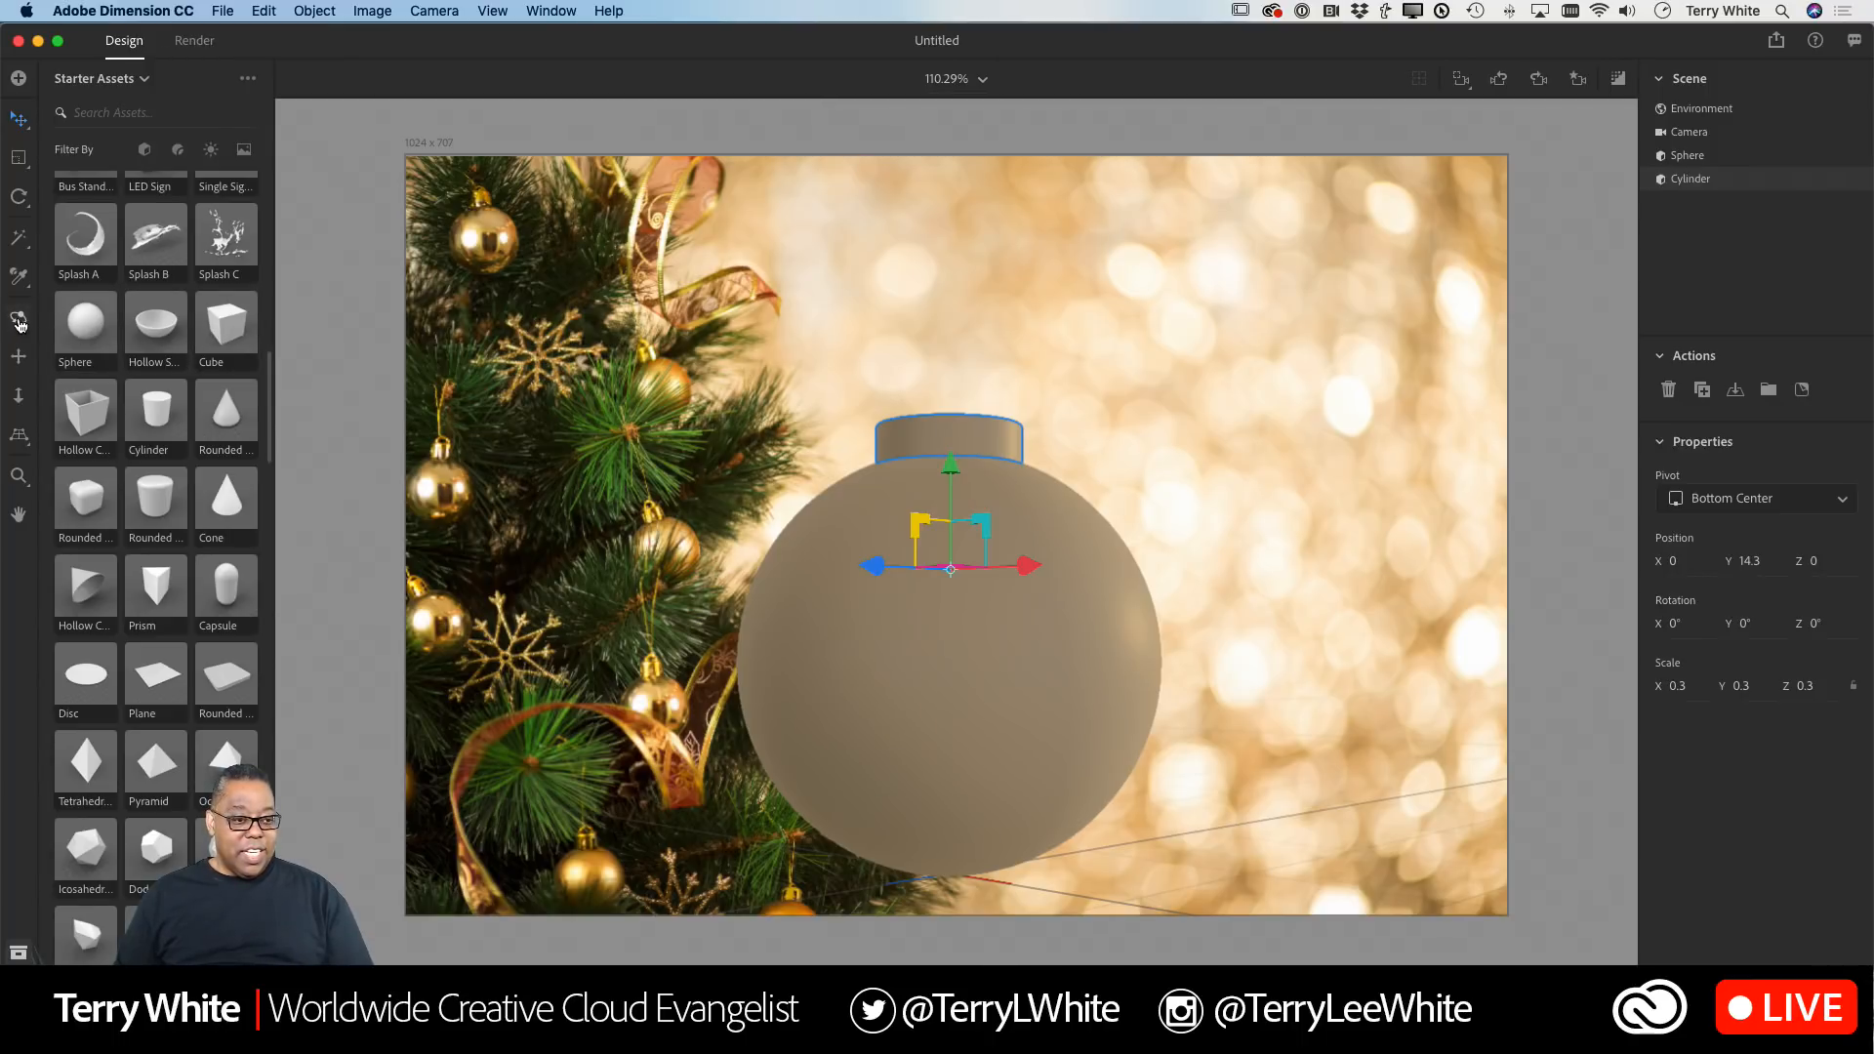
left_click(19, 162)
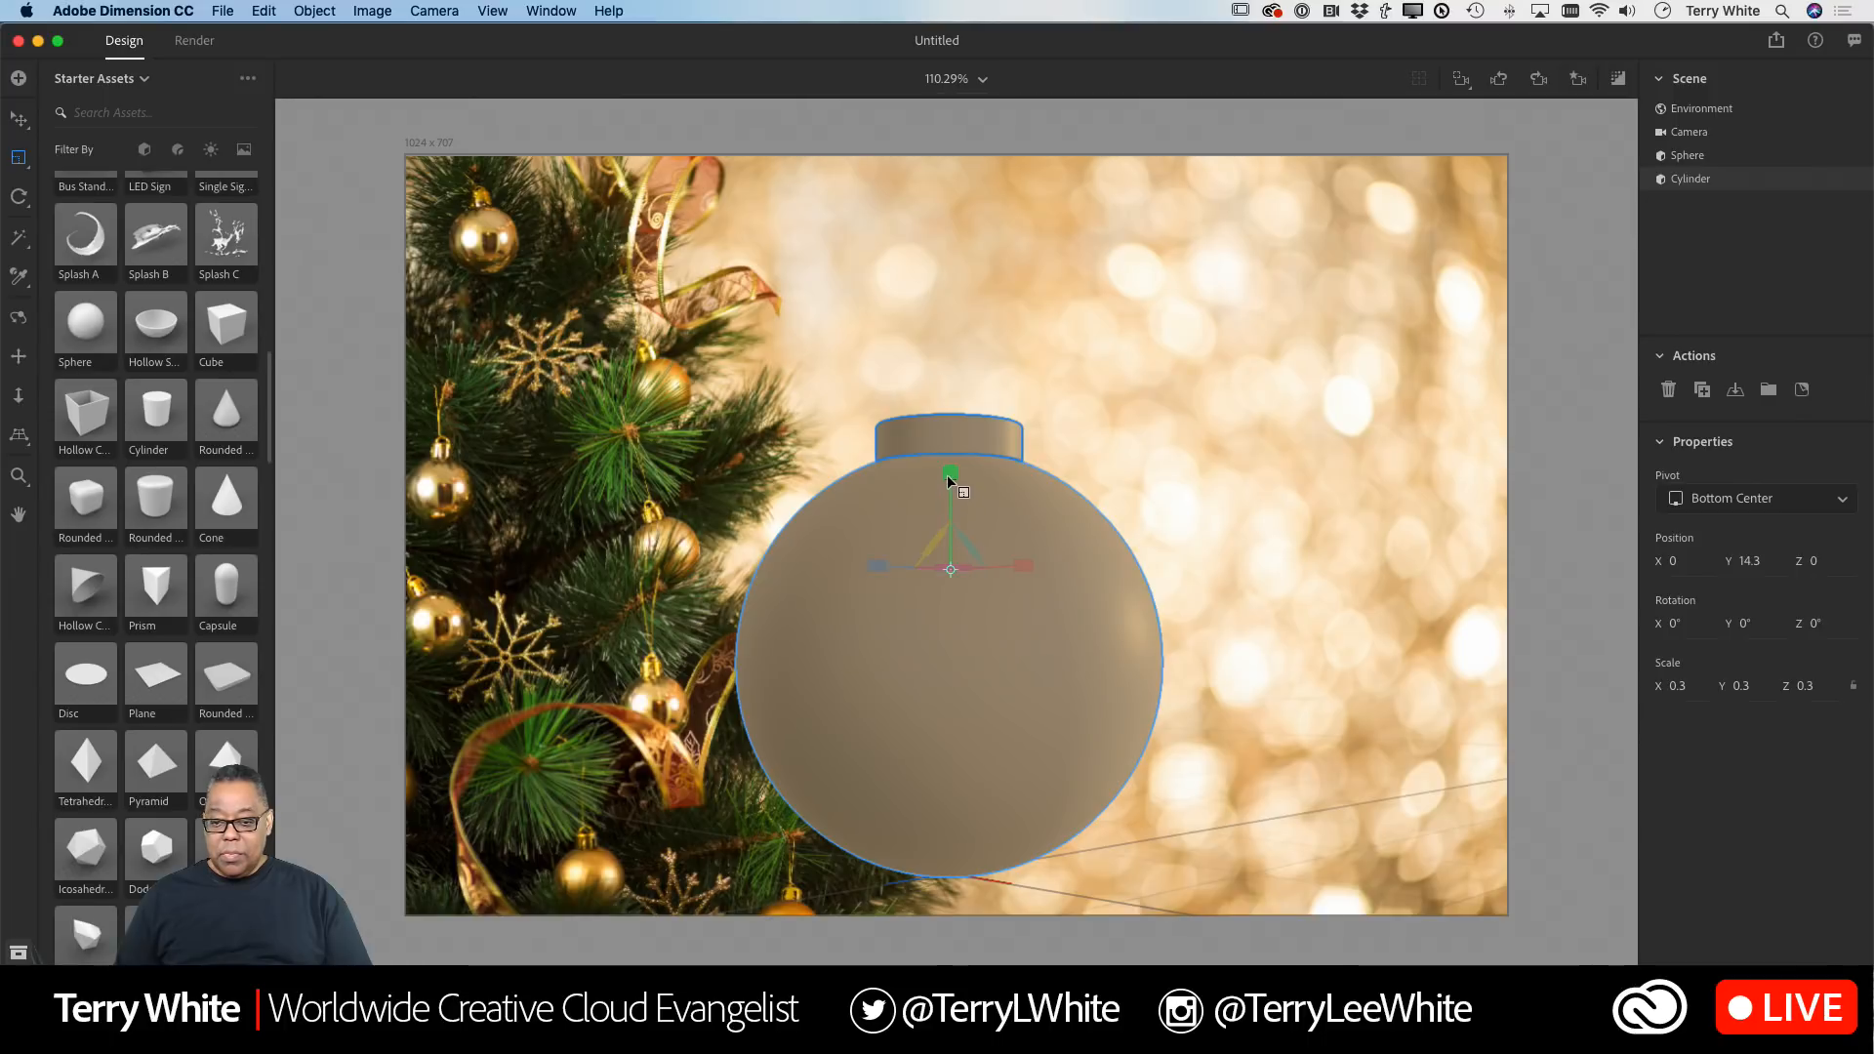
left_click_drag(951, 494, 950, 499)
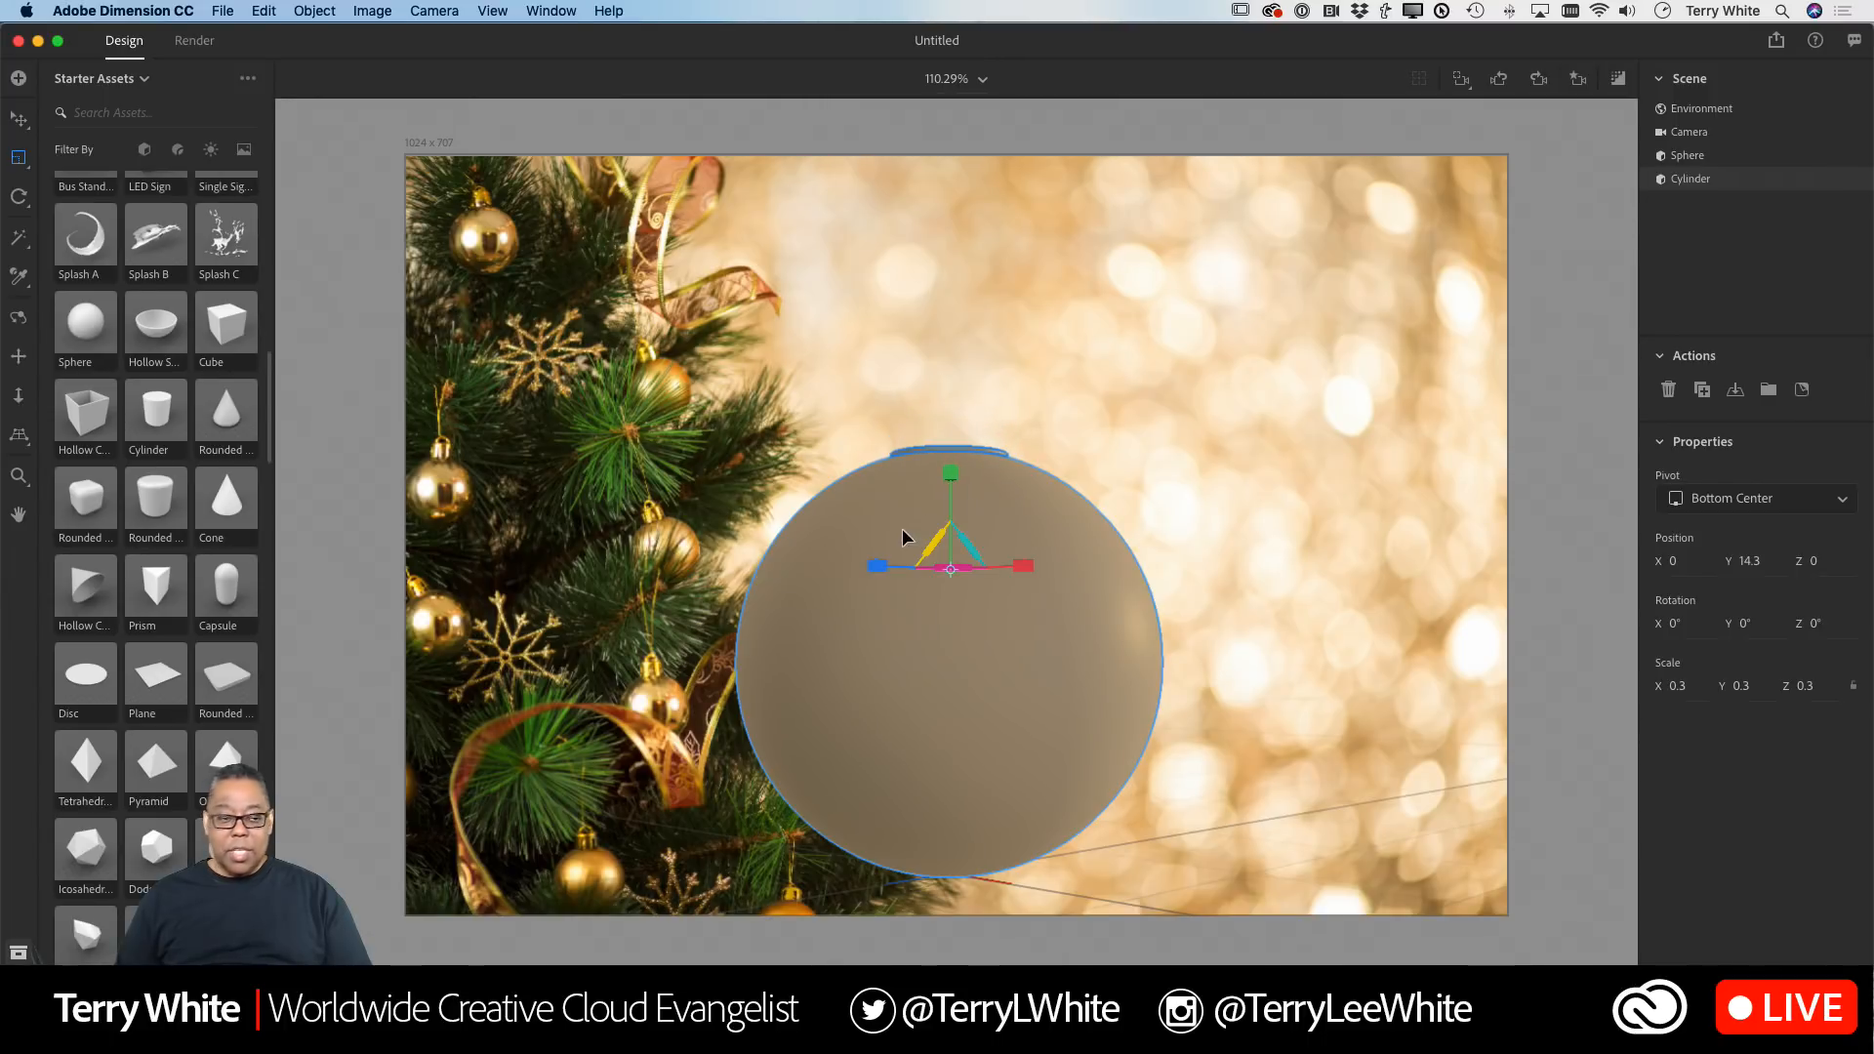
left_click(19, 120)
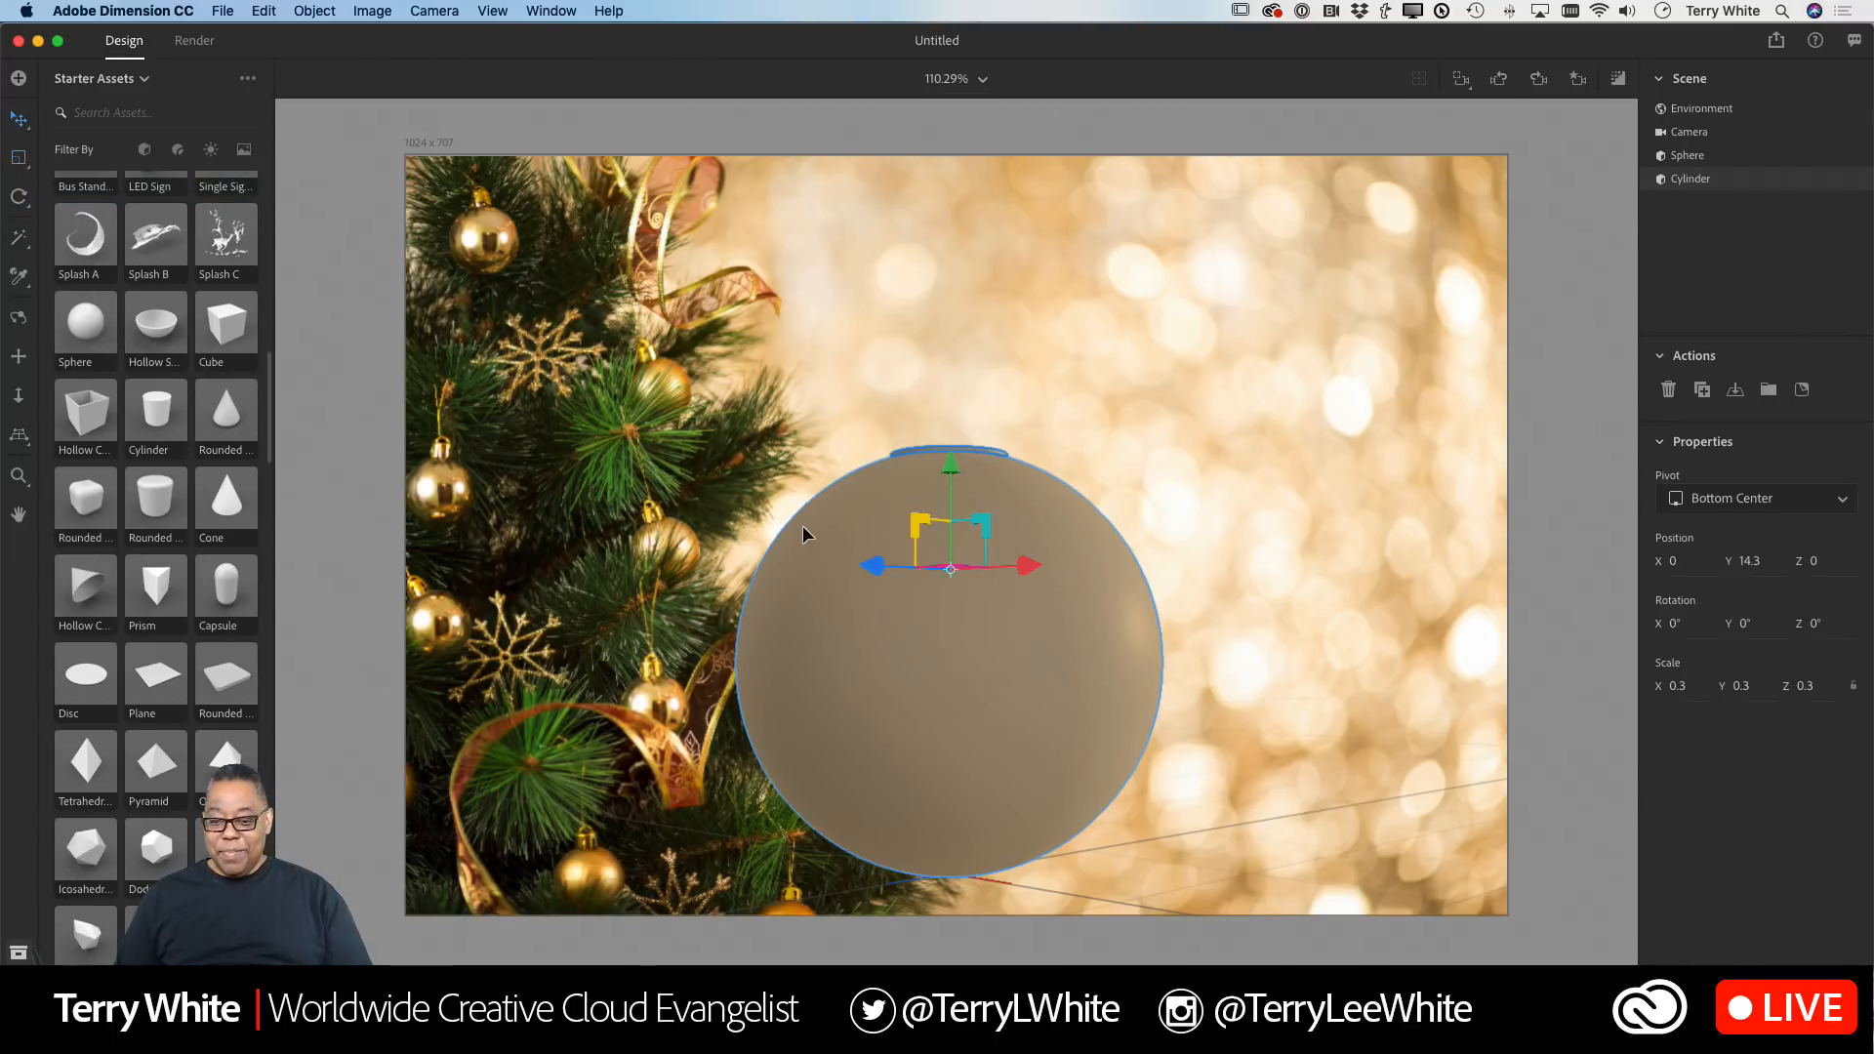
left_click_drag(955, 545, 955, 517)
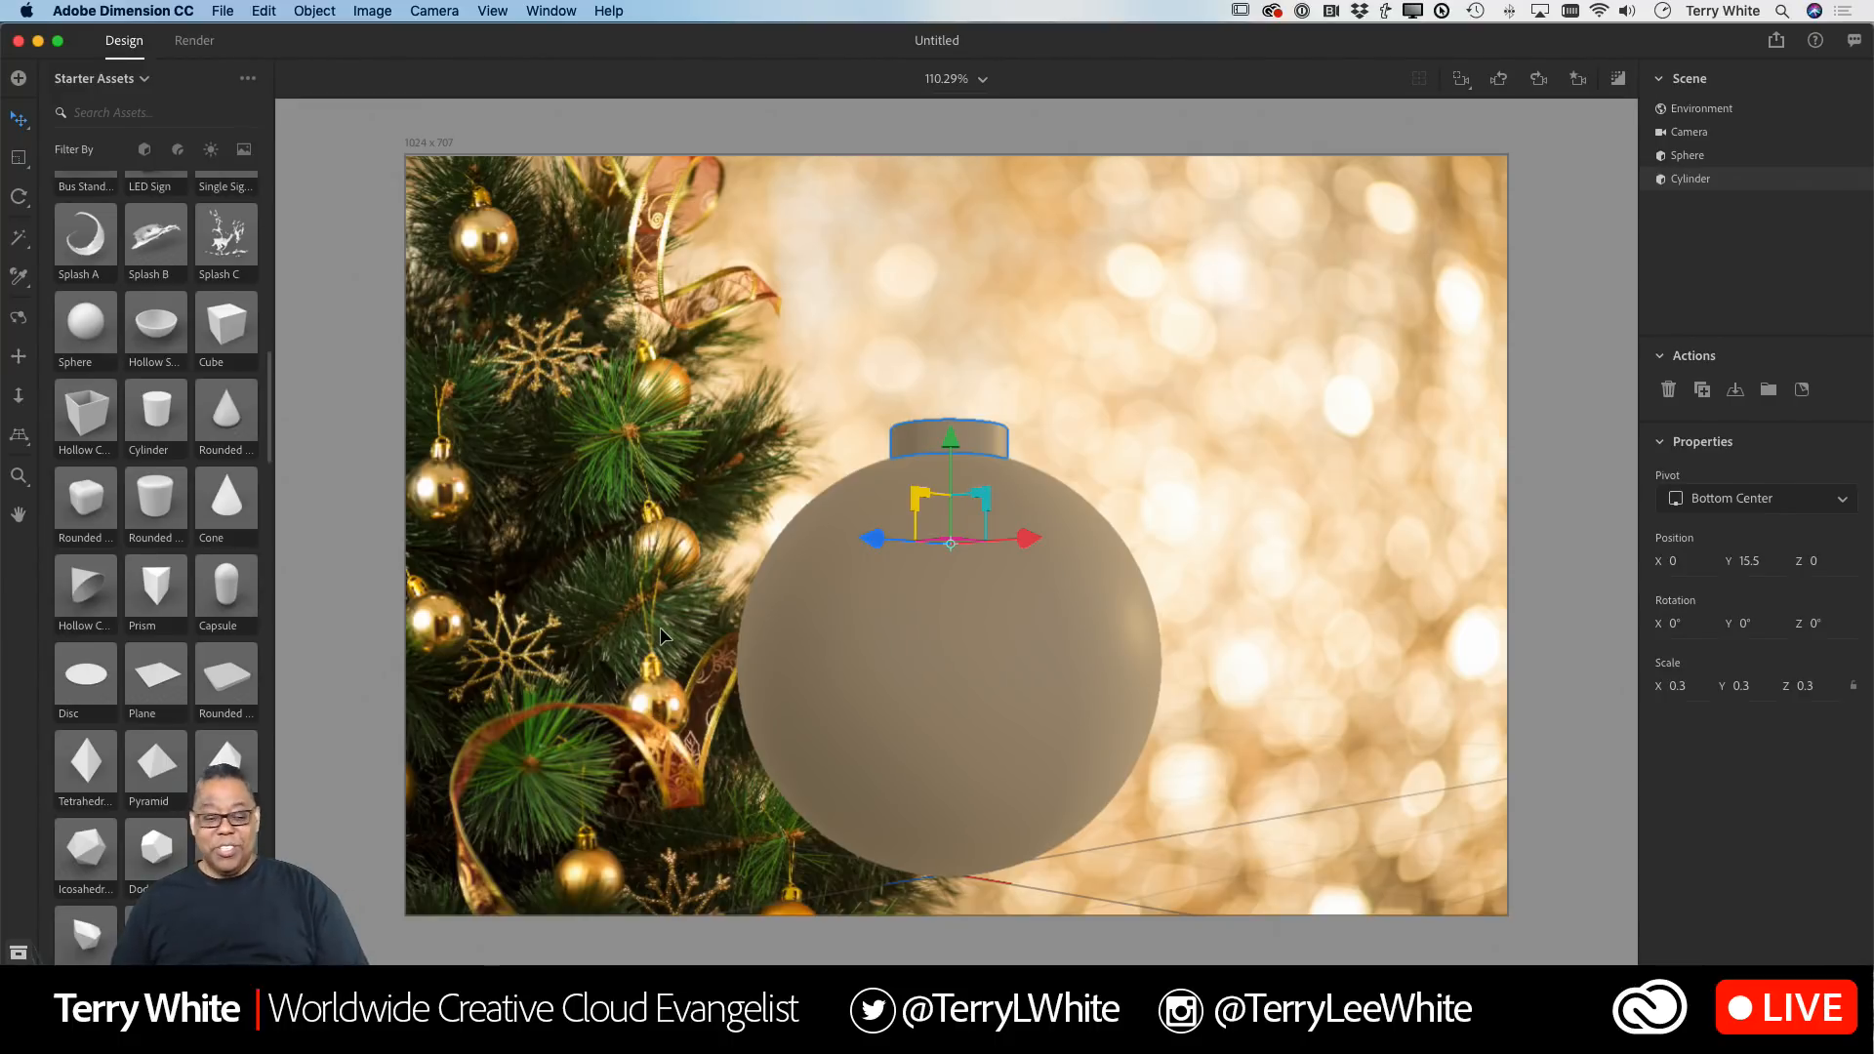
Step: Add a Torus from the starter models to the scene
scroll(151, 761, "down", 5)
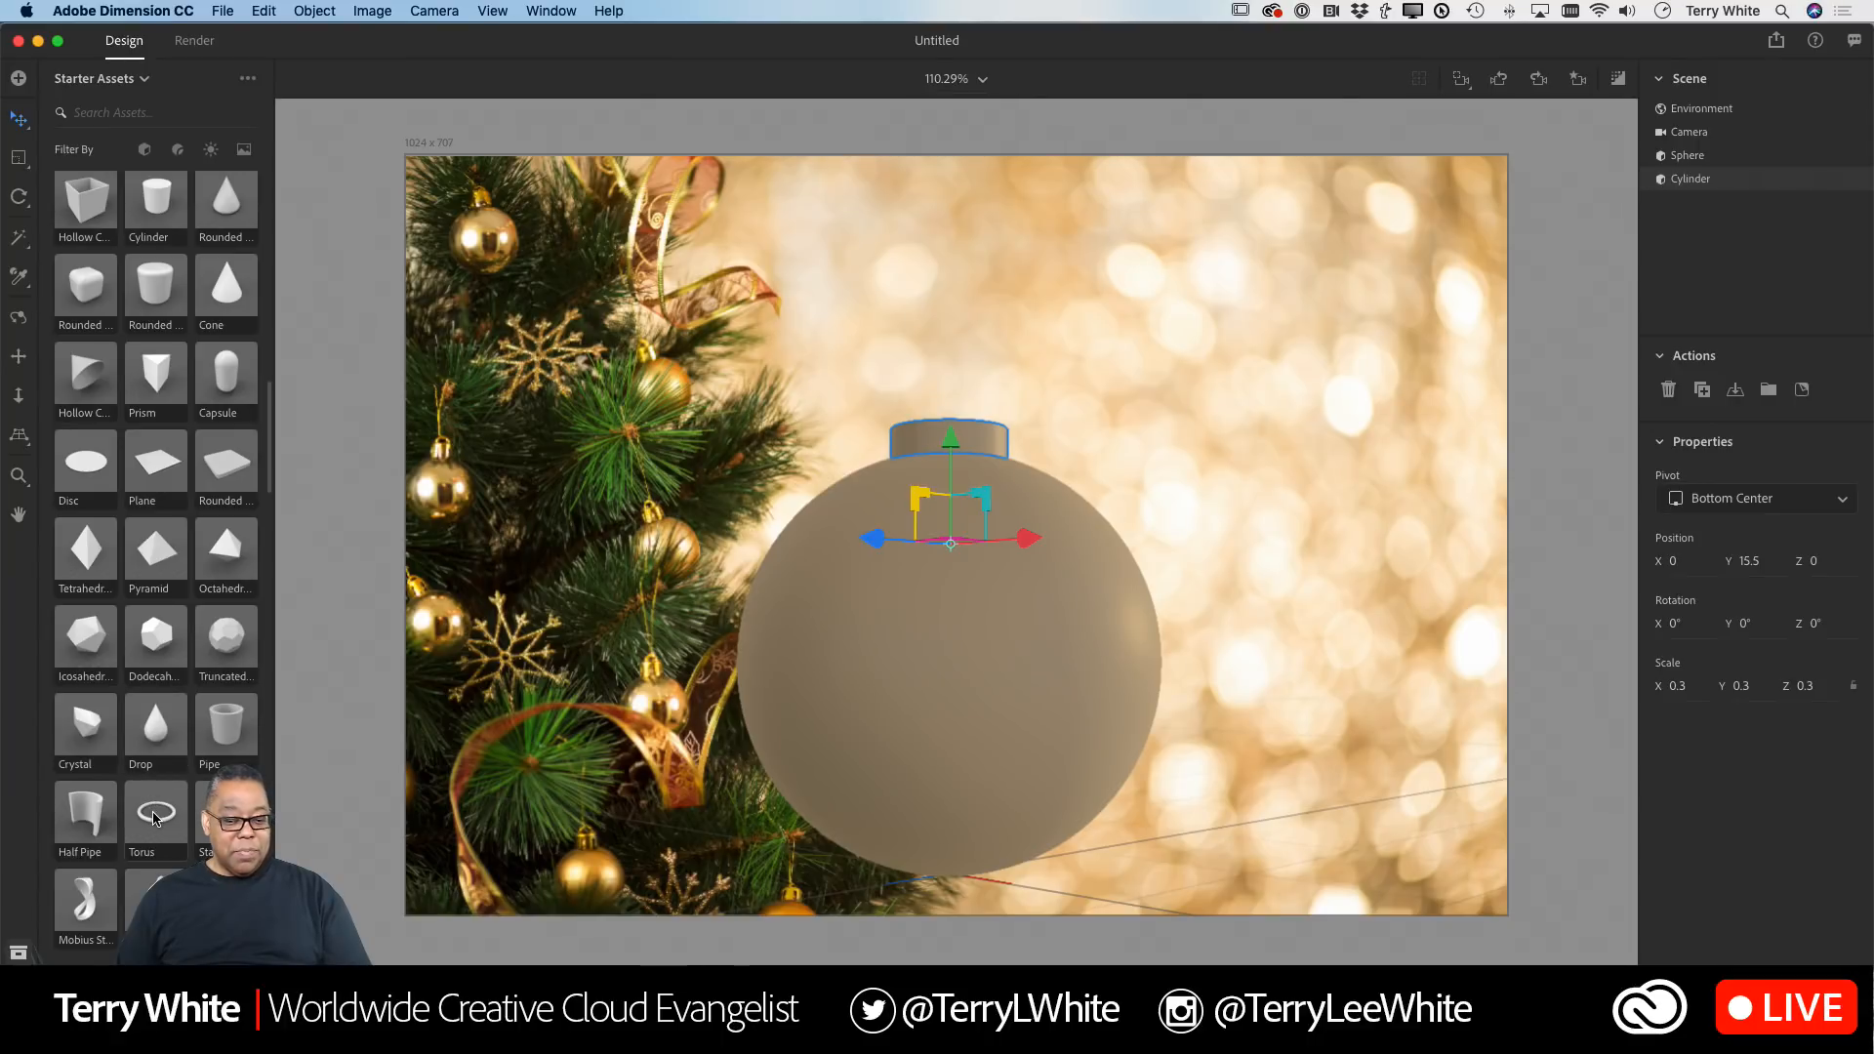
left_click(153, 818)
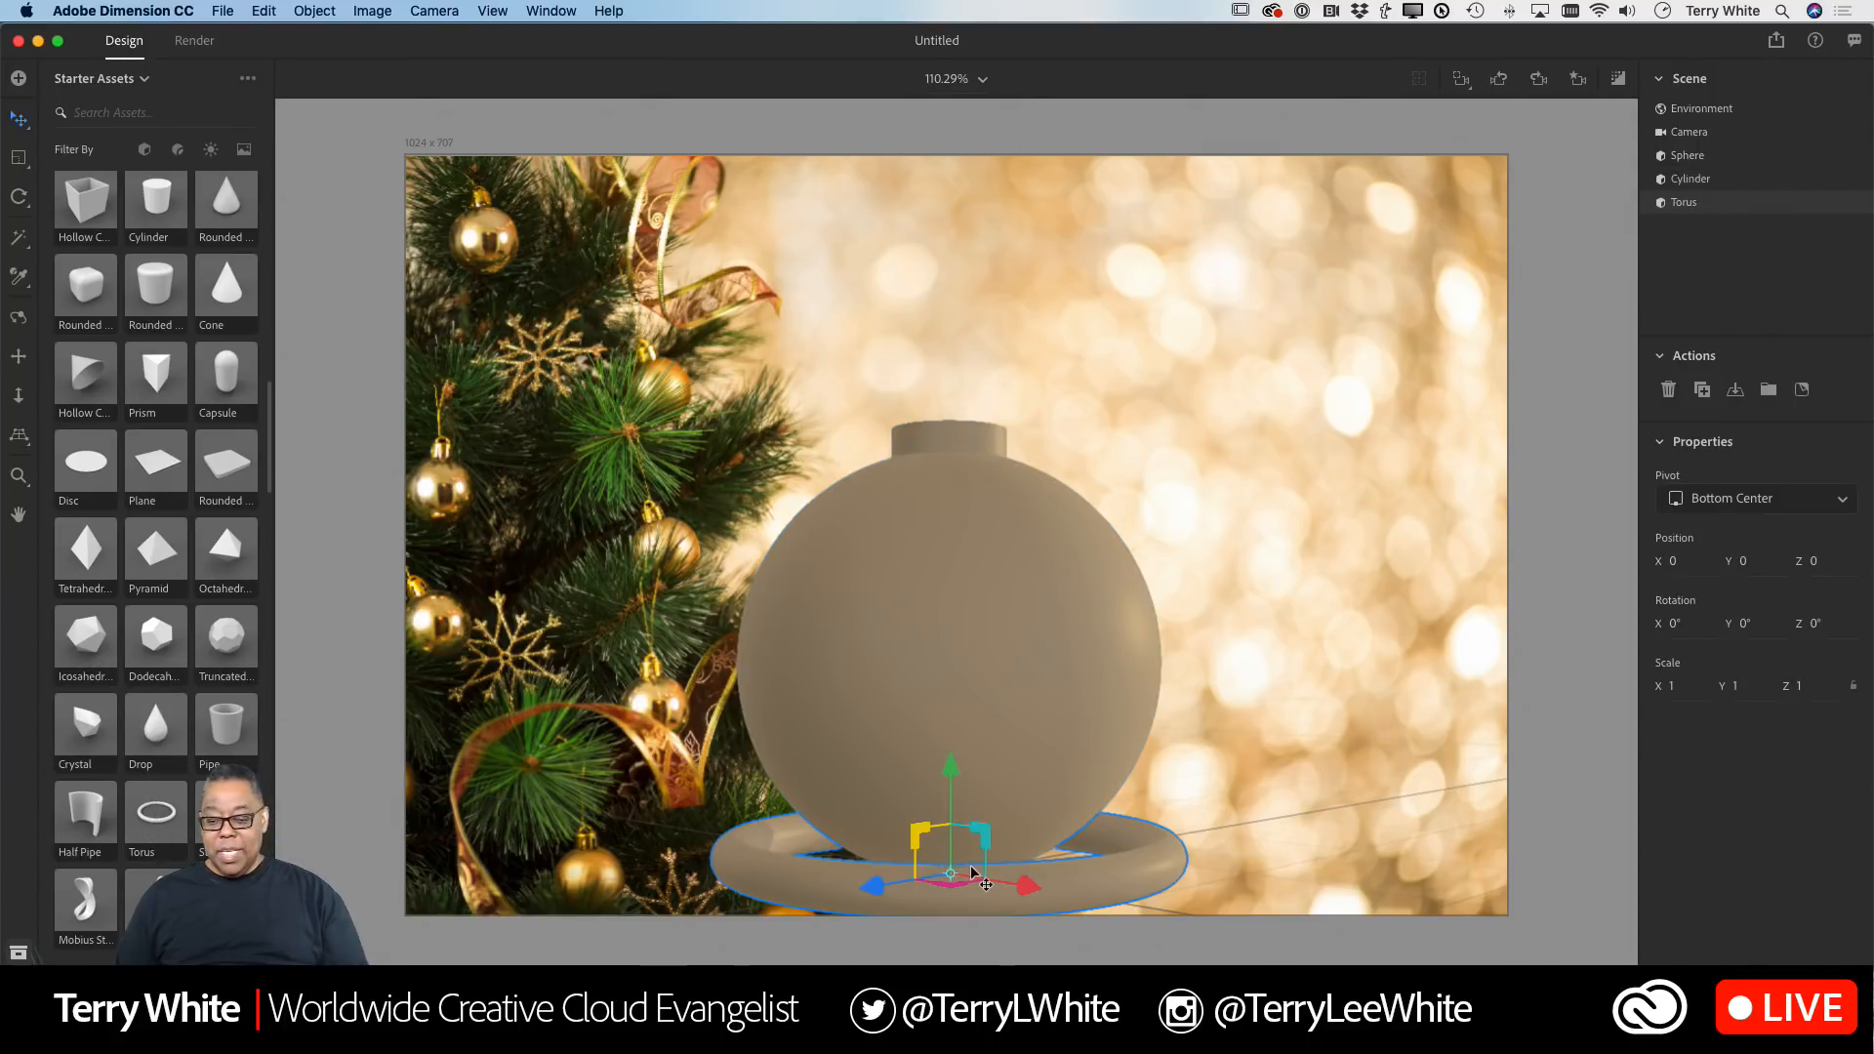
Step: Move the torus up to Y 24.5 above the cap and scale it to 0.3 by 0.1 by 0.3
left_click_drag(954, 771, 953, 252)
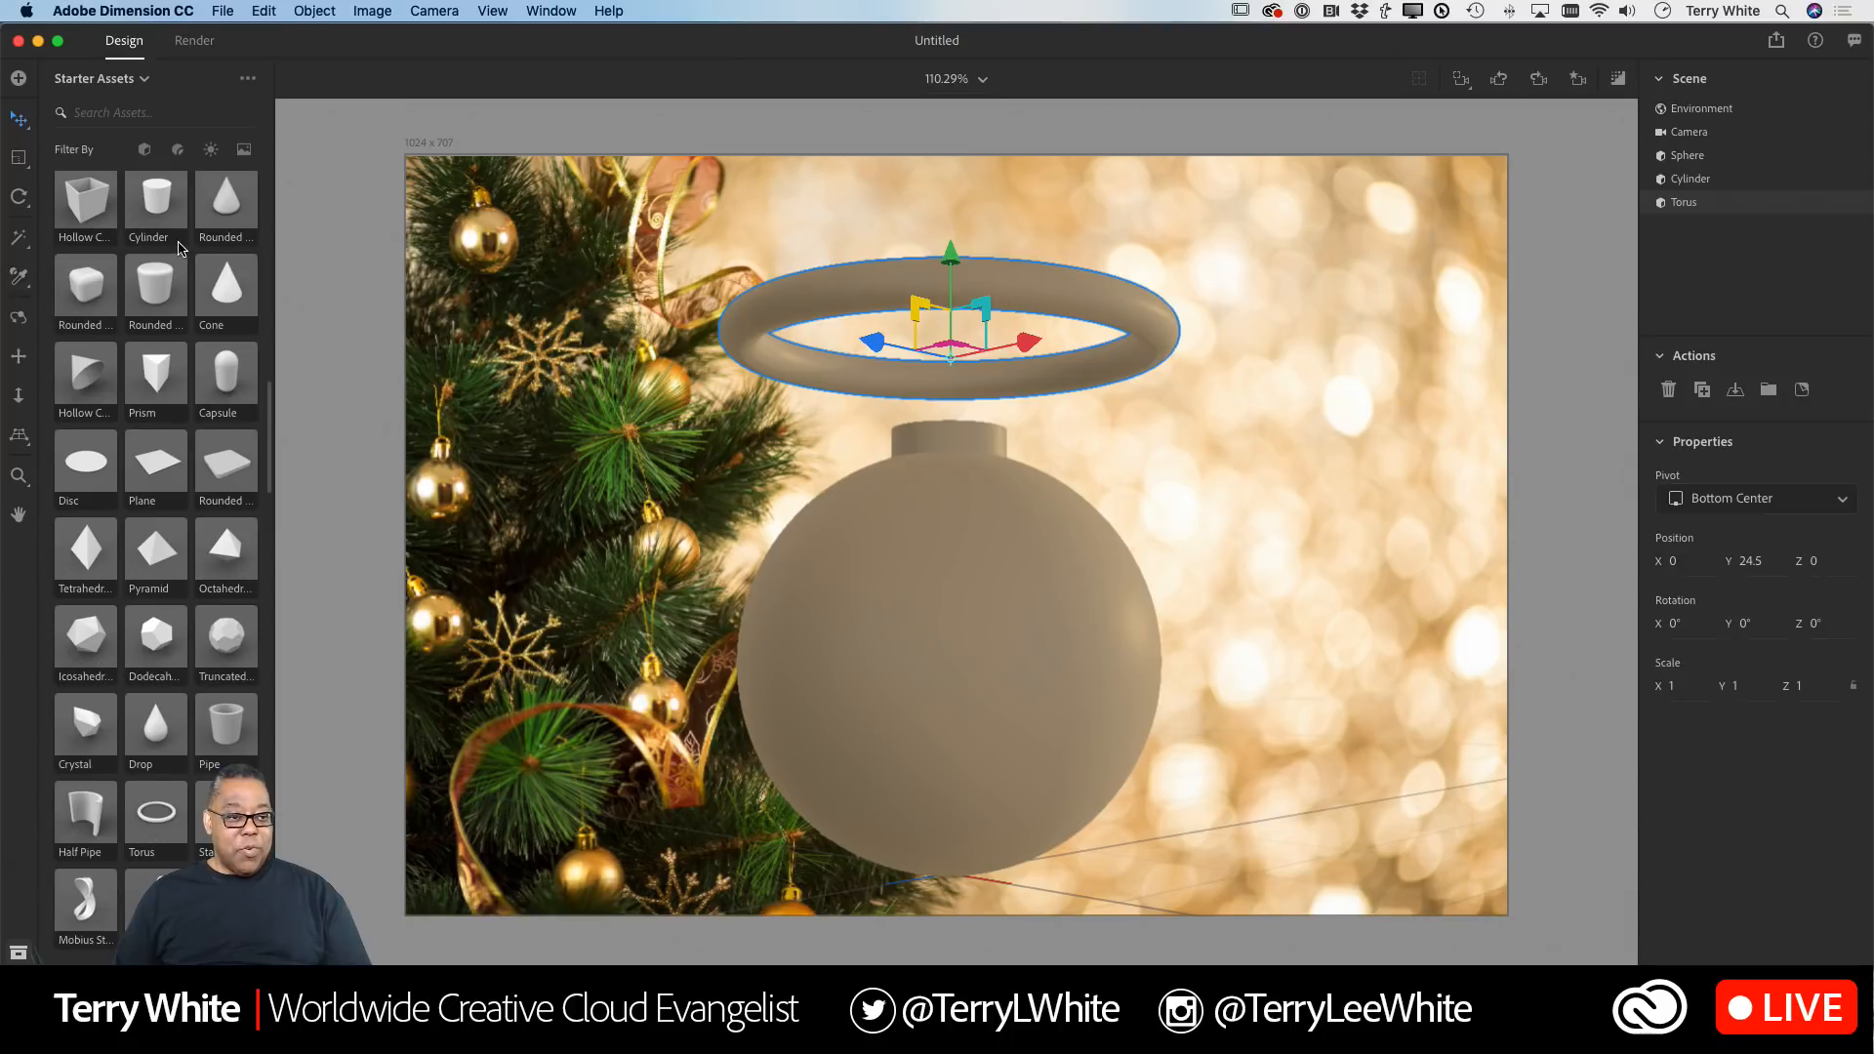
left_click(19, 157)
left_click_drag(949, 266, 949, 330)
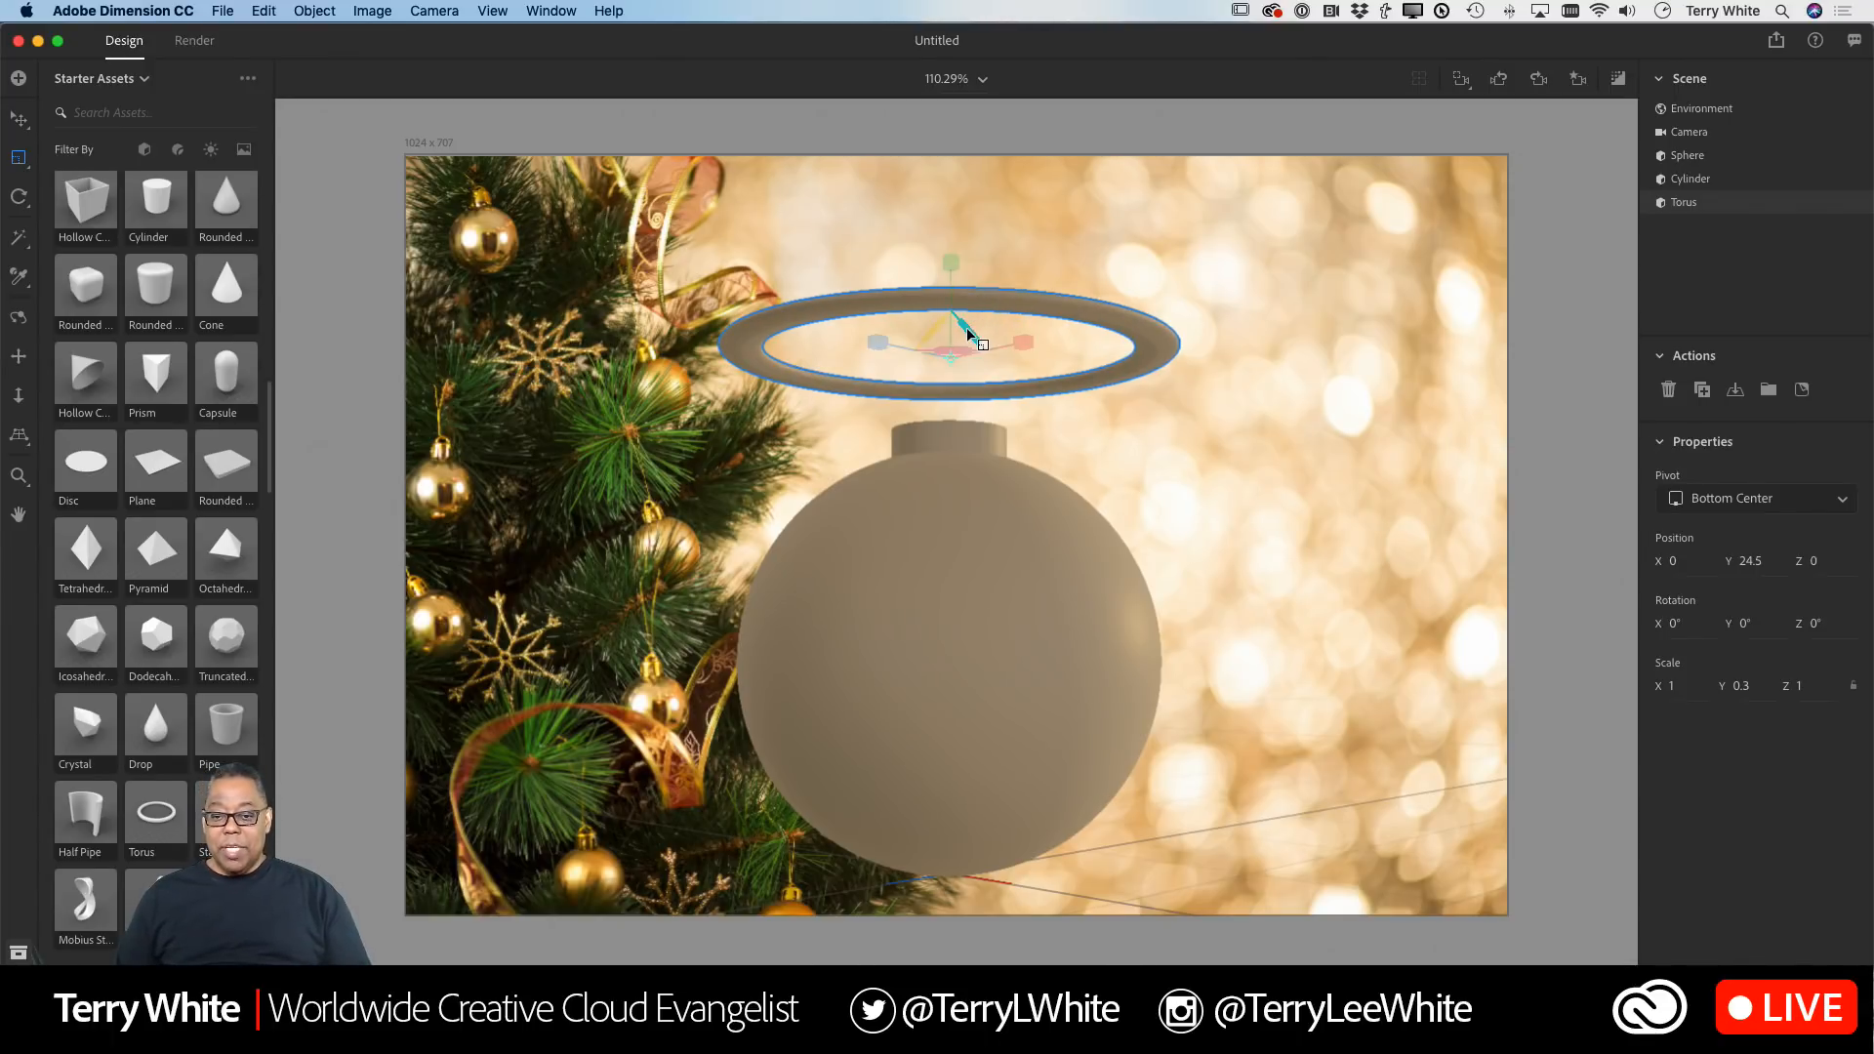
left_click_drag(967, 333, 941, 355)
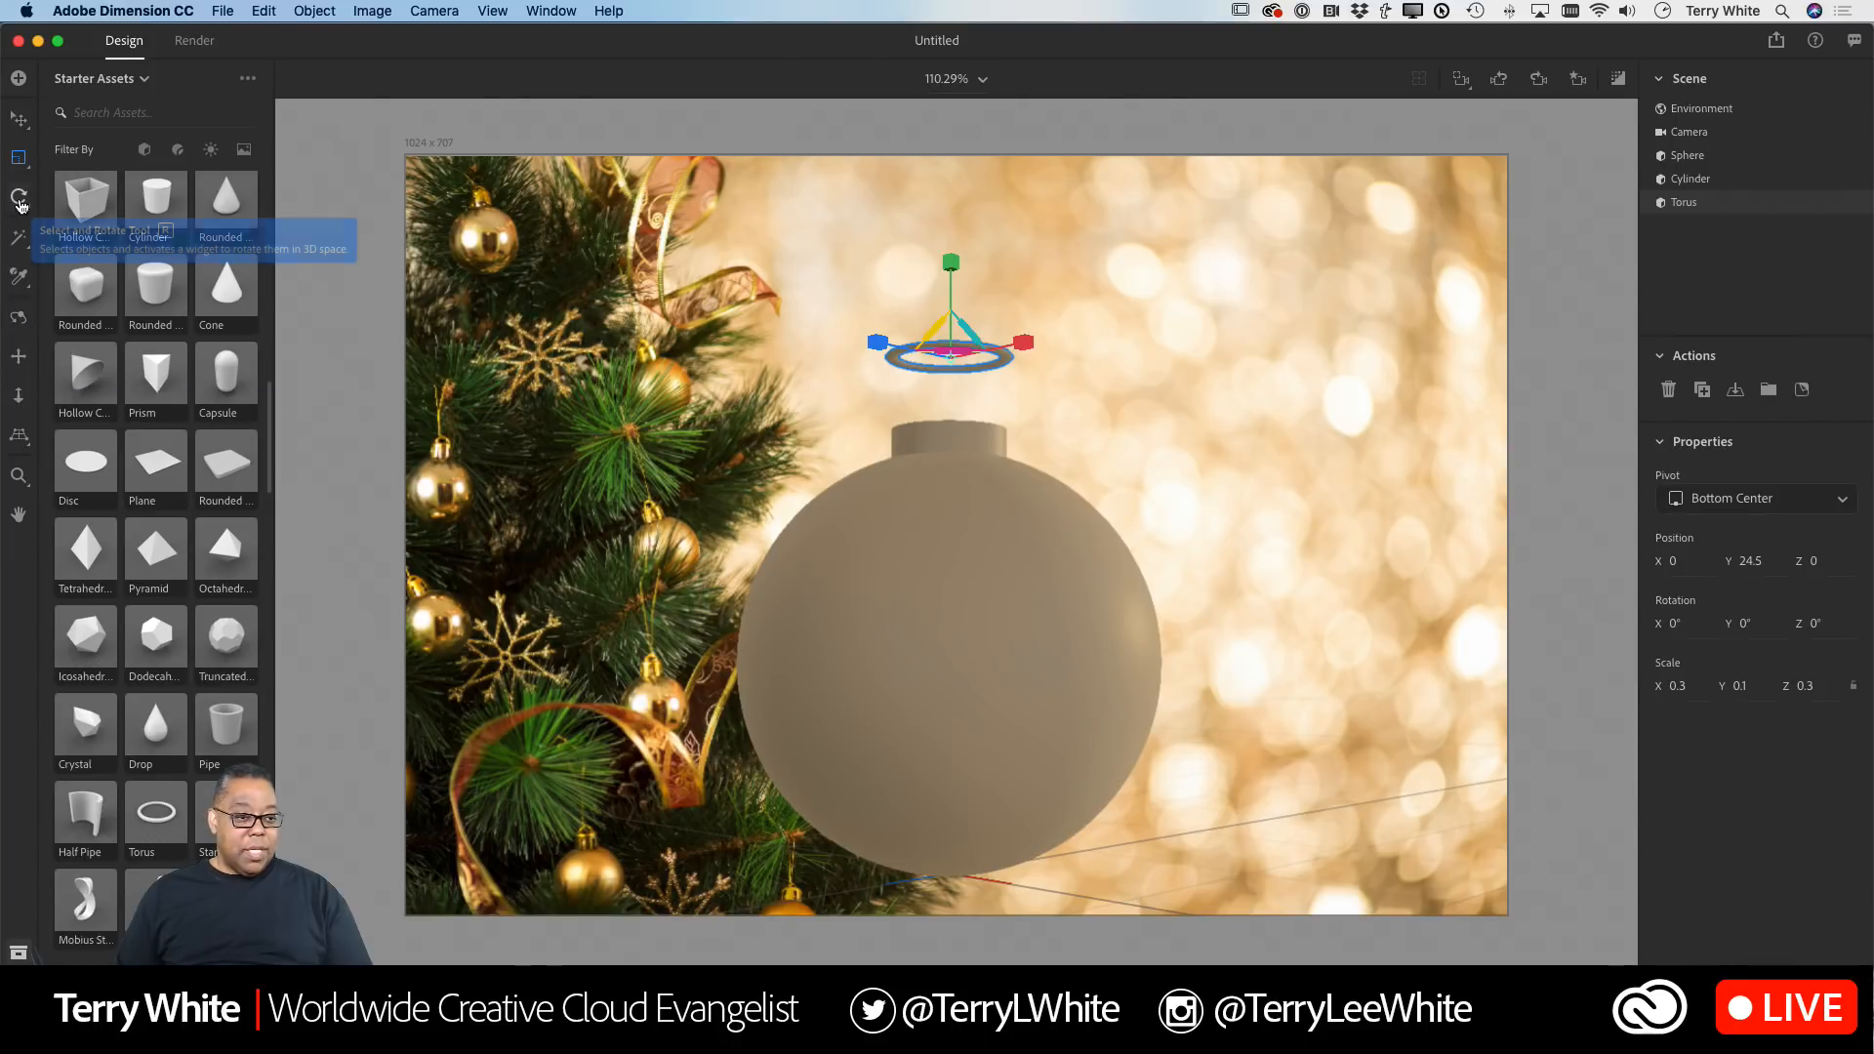
Step: Rotate the torus upright into a hanging loop and seat it onto the top of the cap
left_click(19, 200)
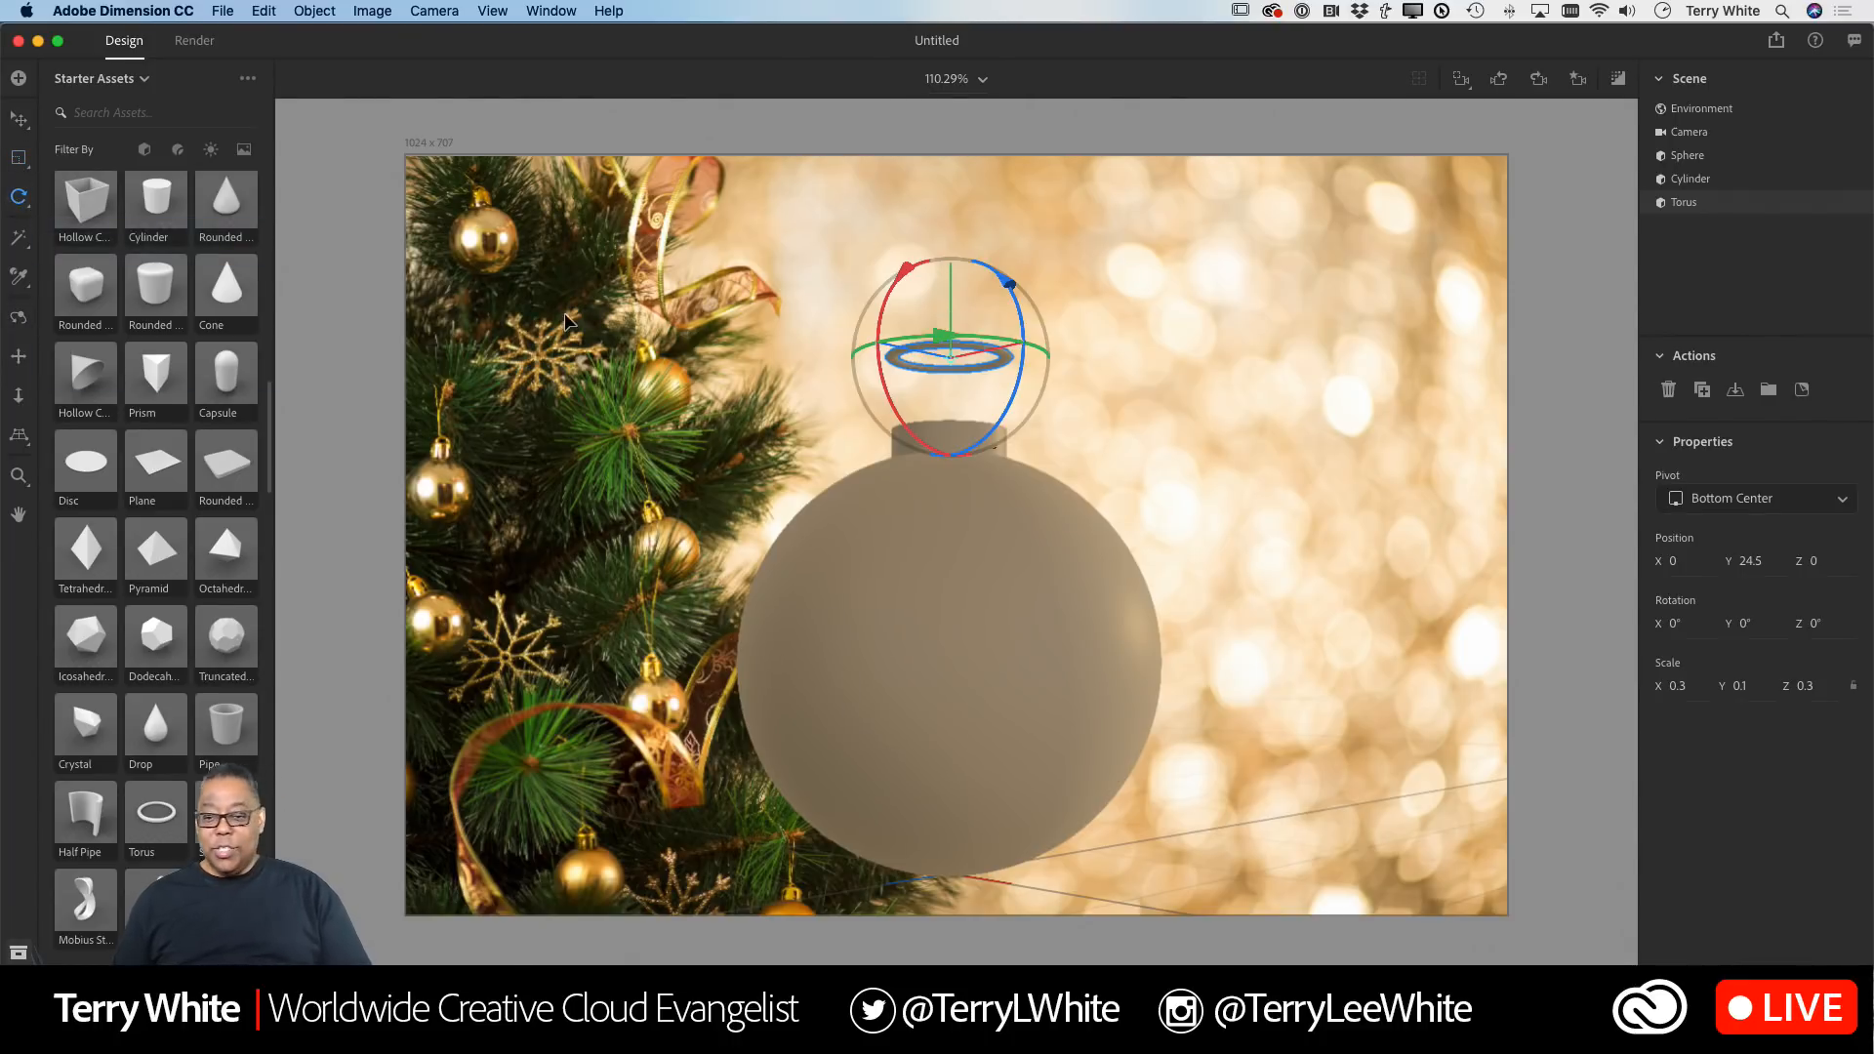
left_click_drag(1018, 389, 992, 269)
left_click_drag(891, 344, 996, 364)
left_click_drag(986, 290, 891, 283)
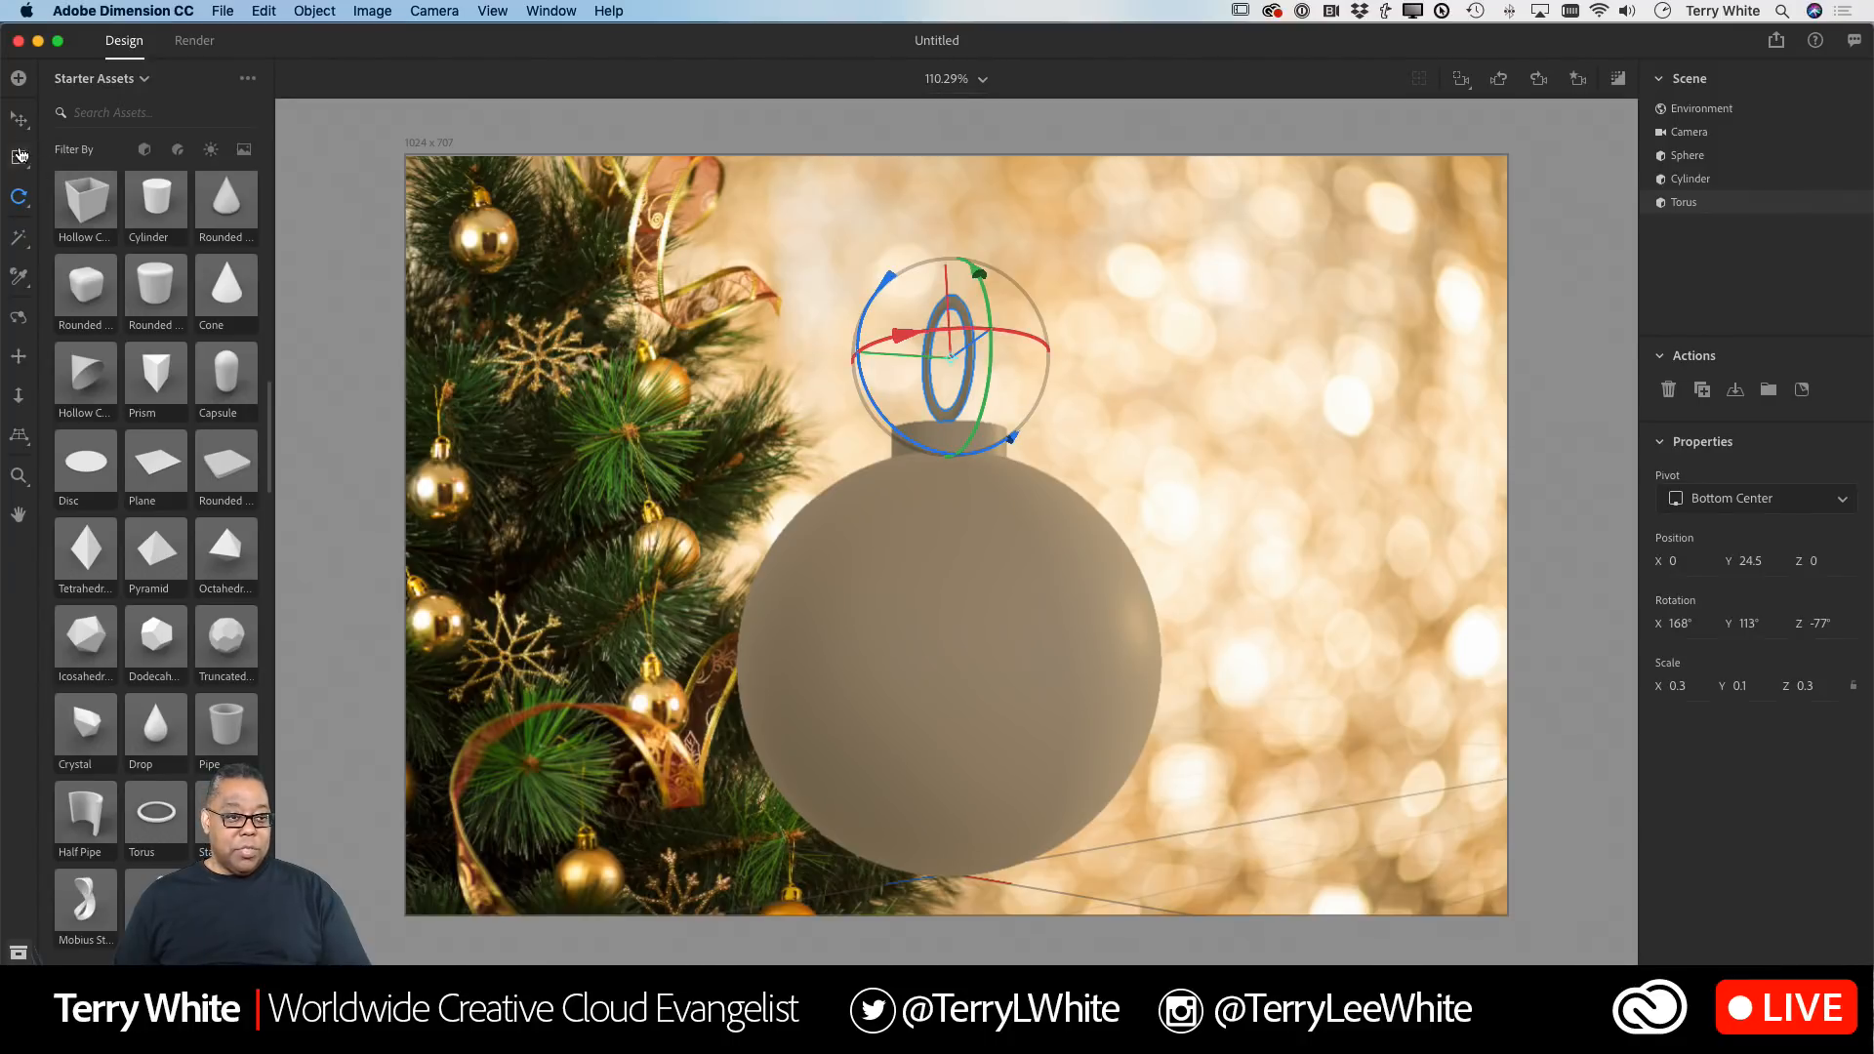
left_click(19, 121)
left_click_drag(962, 416, 952, 408)
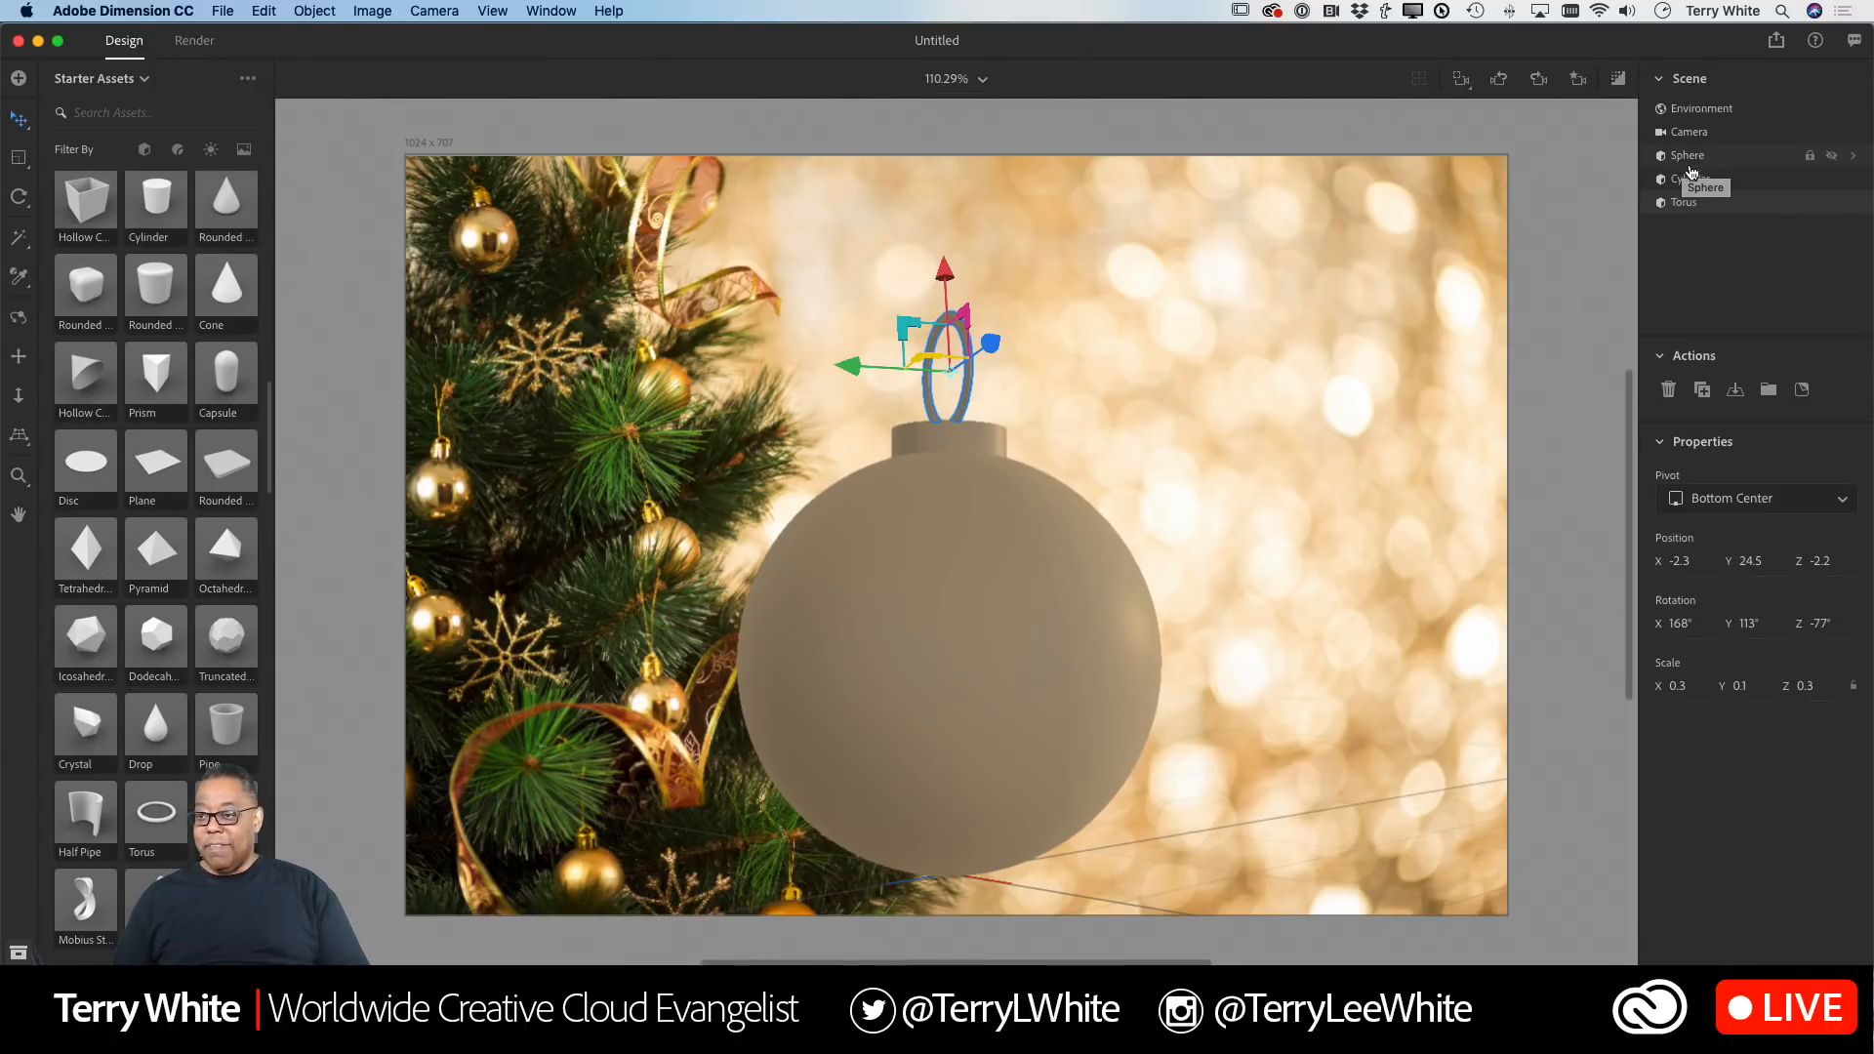
Step: Select the sphere, cylinder and torus together and apply the Gold material to them
left_click(1692, 181)
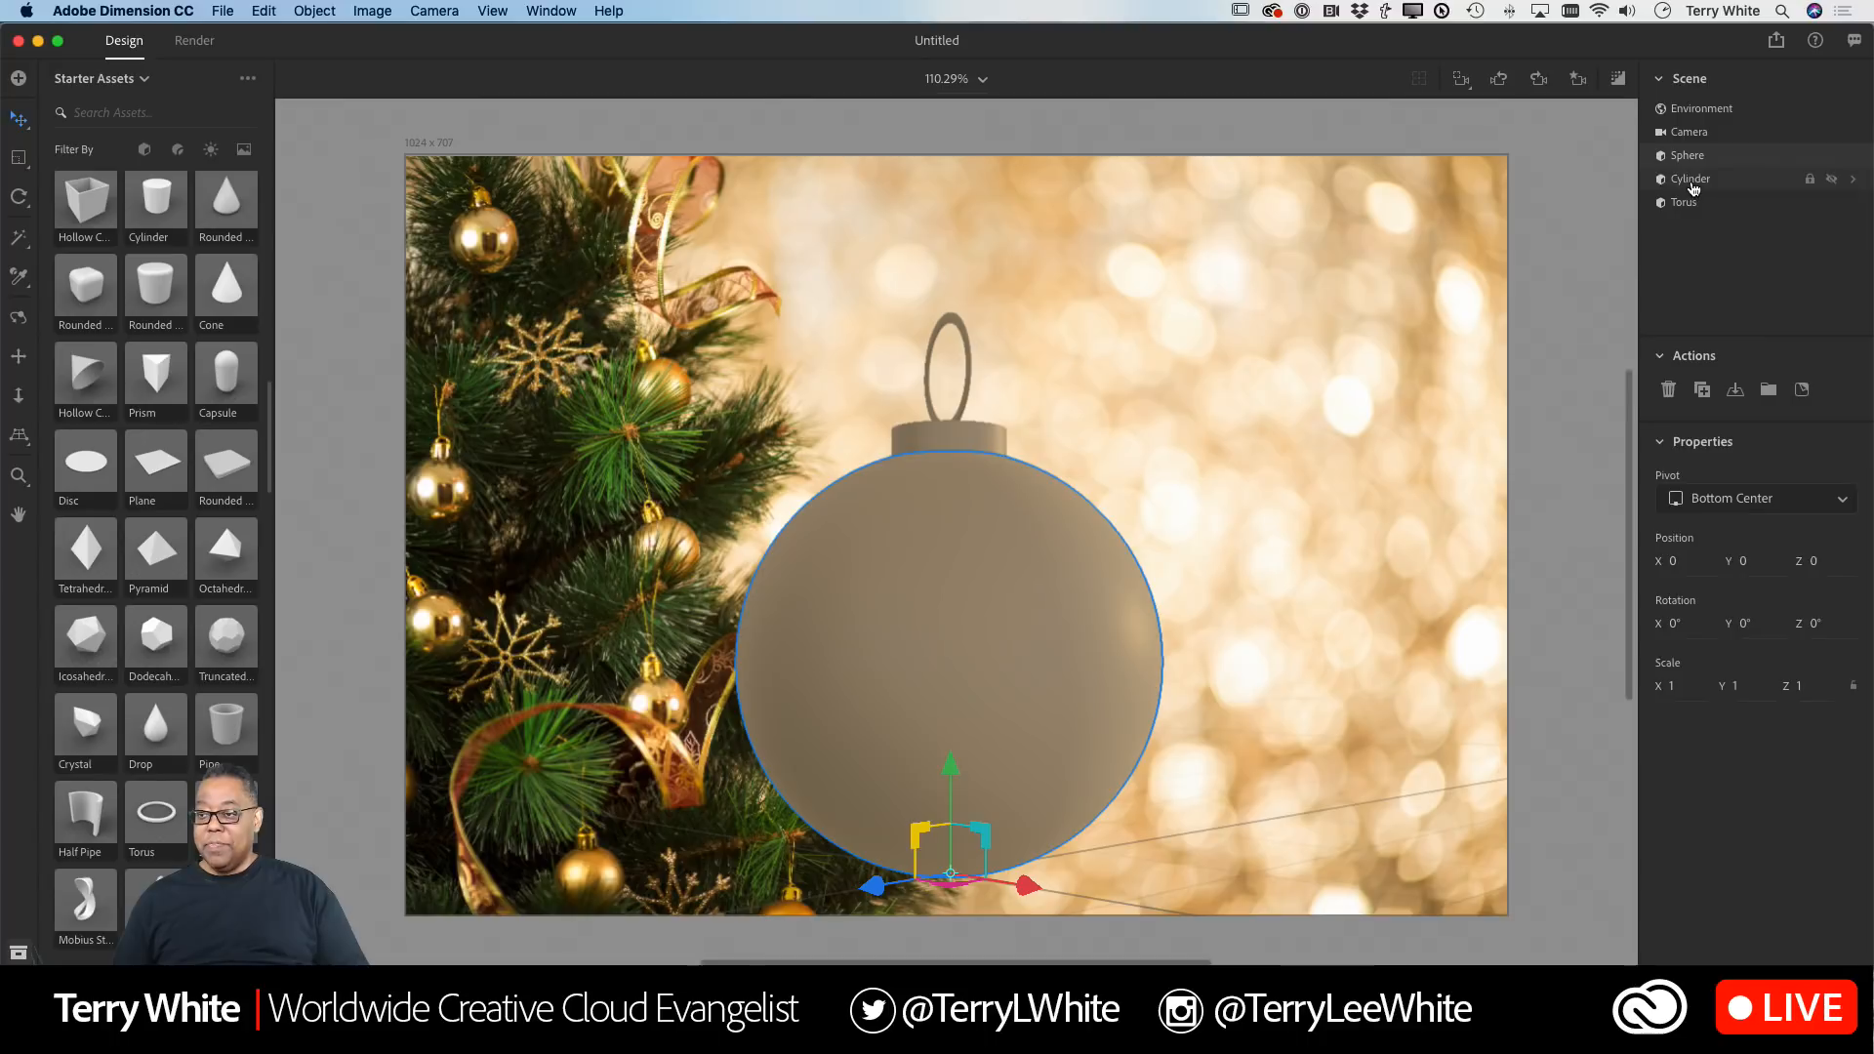
left_click(1694, 185)
left_click(1690, 204)
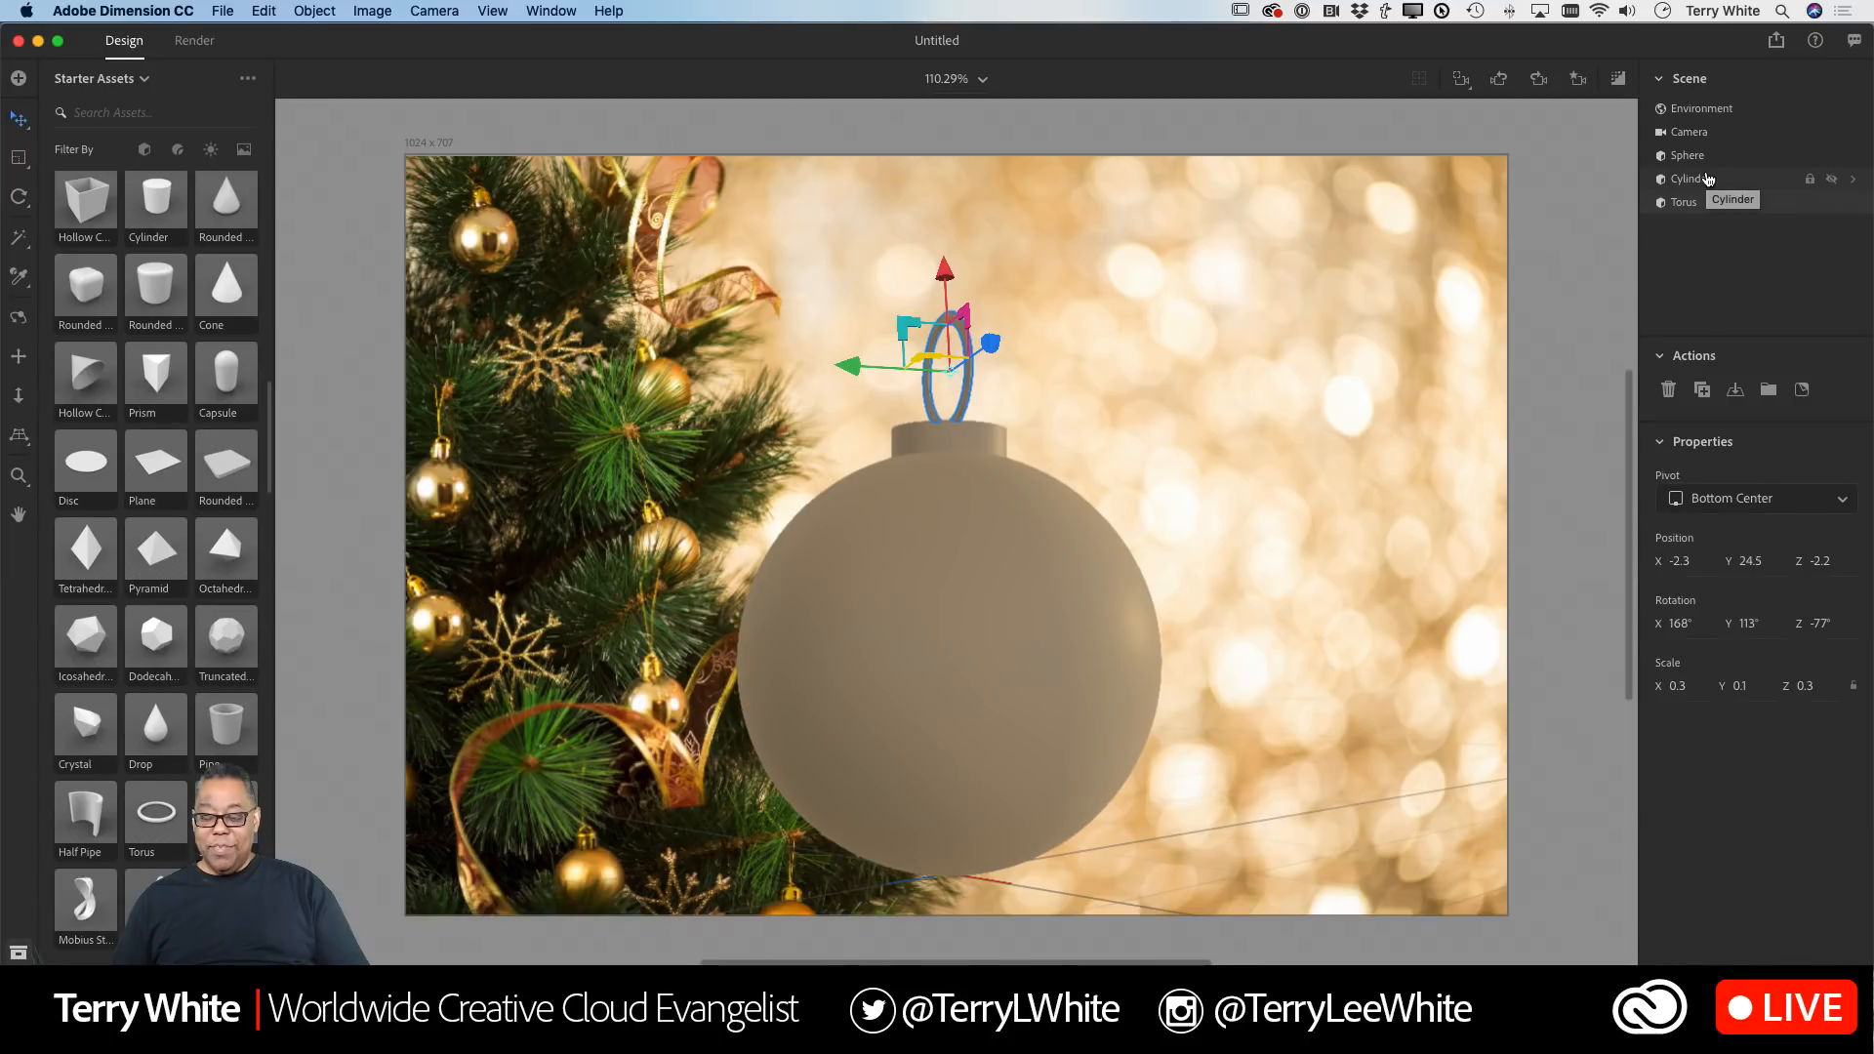
left_click(1703, 159)
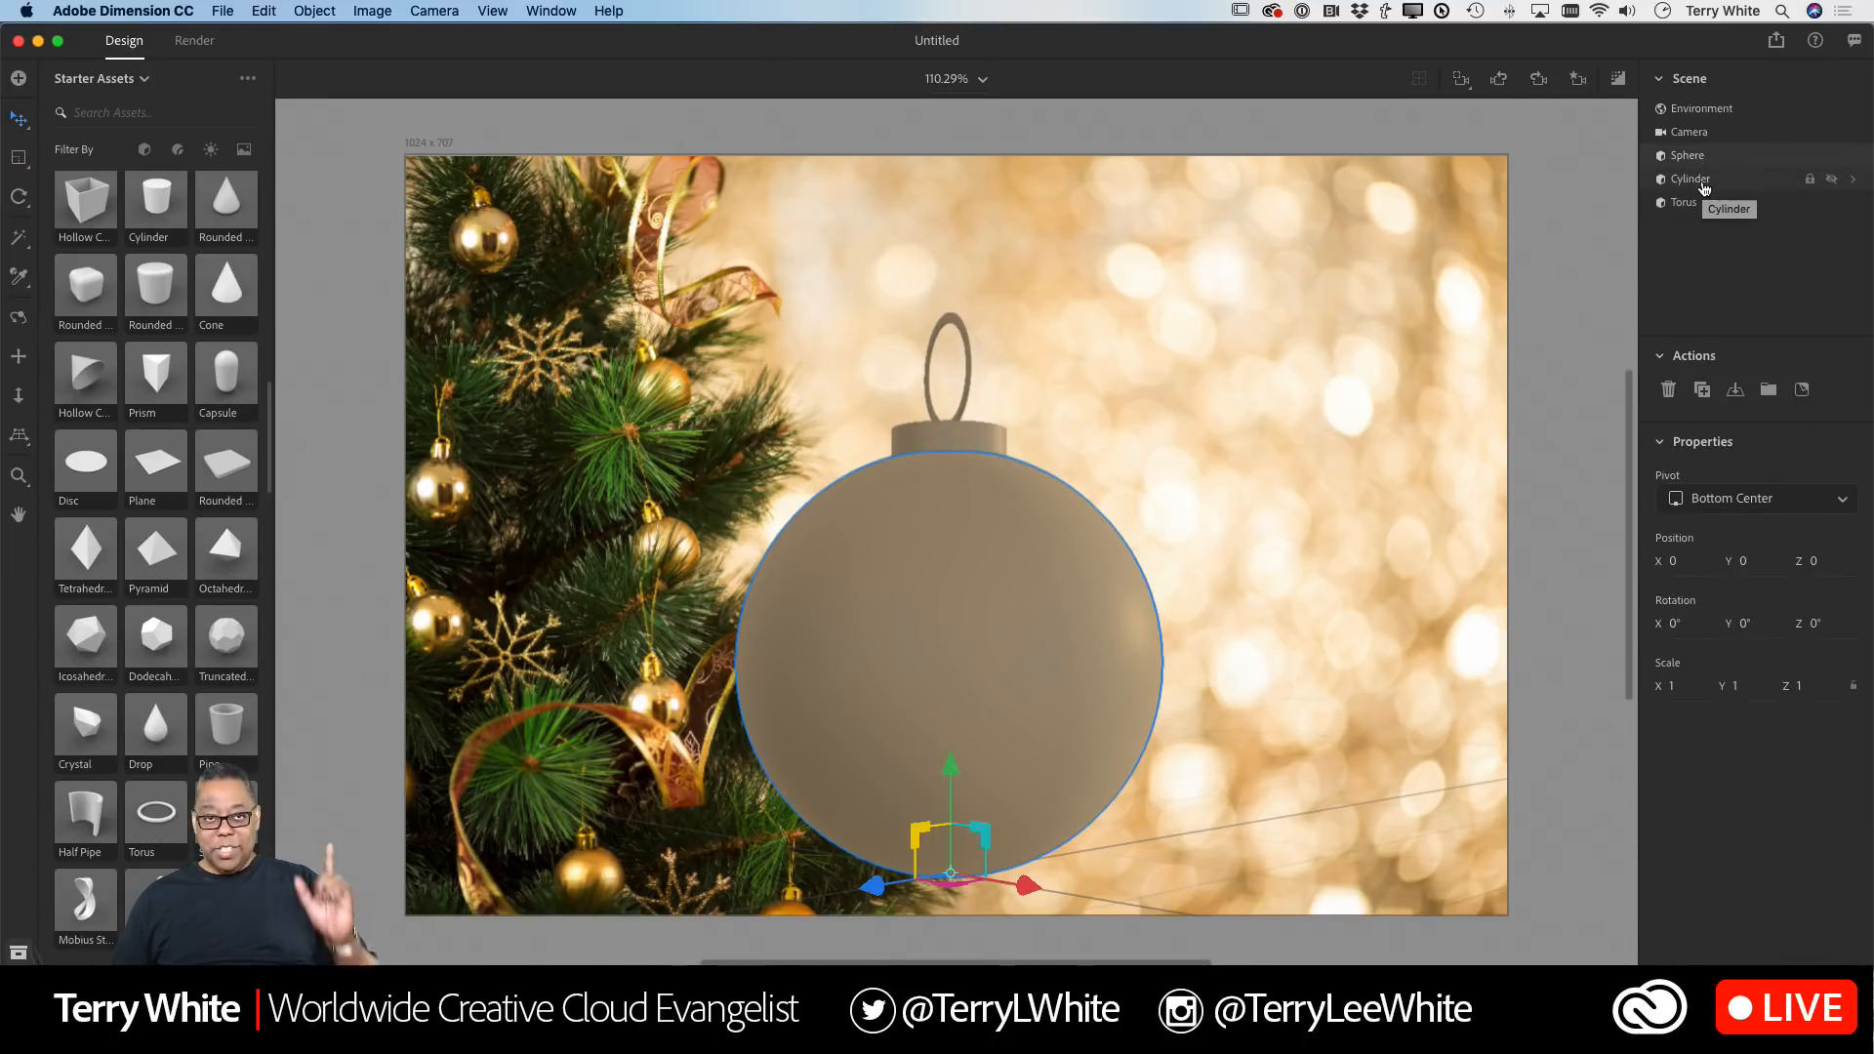
left_click(1700, 185, "shift")
left_click(1698, 203, "shift")
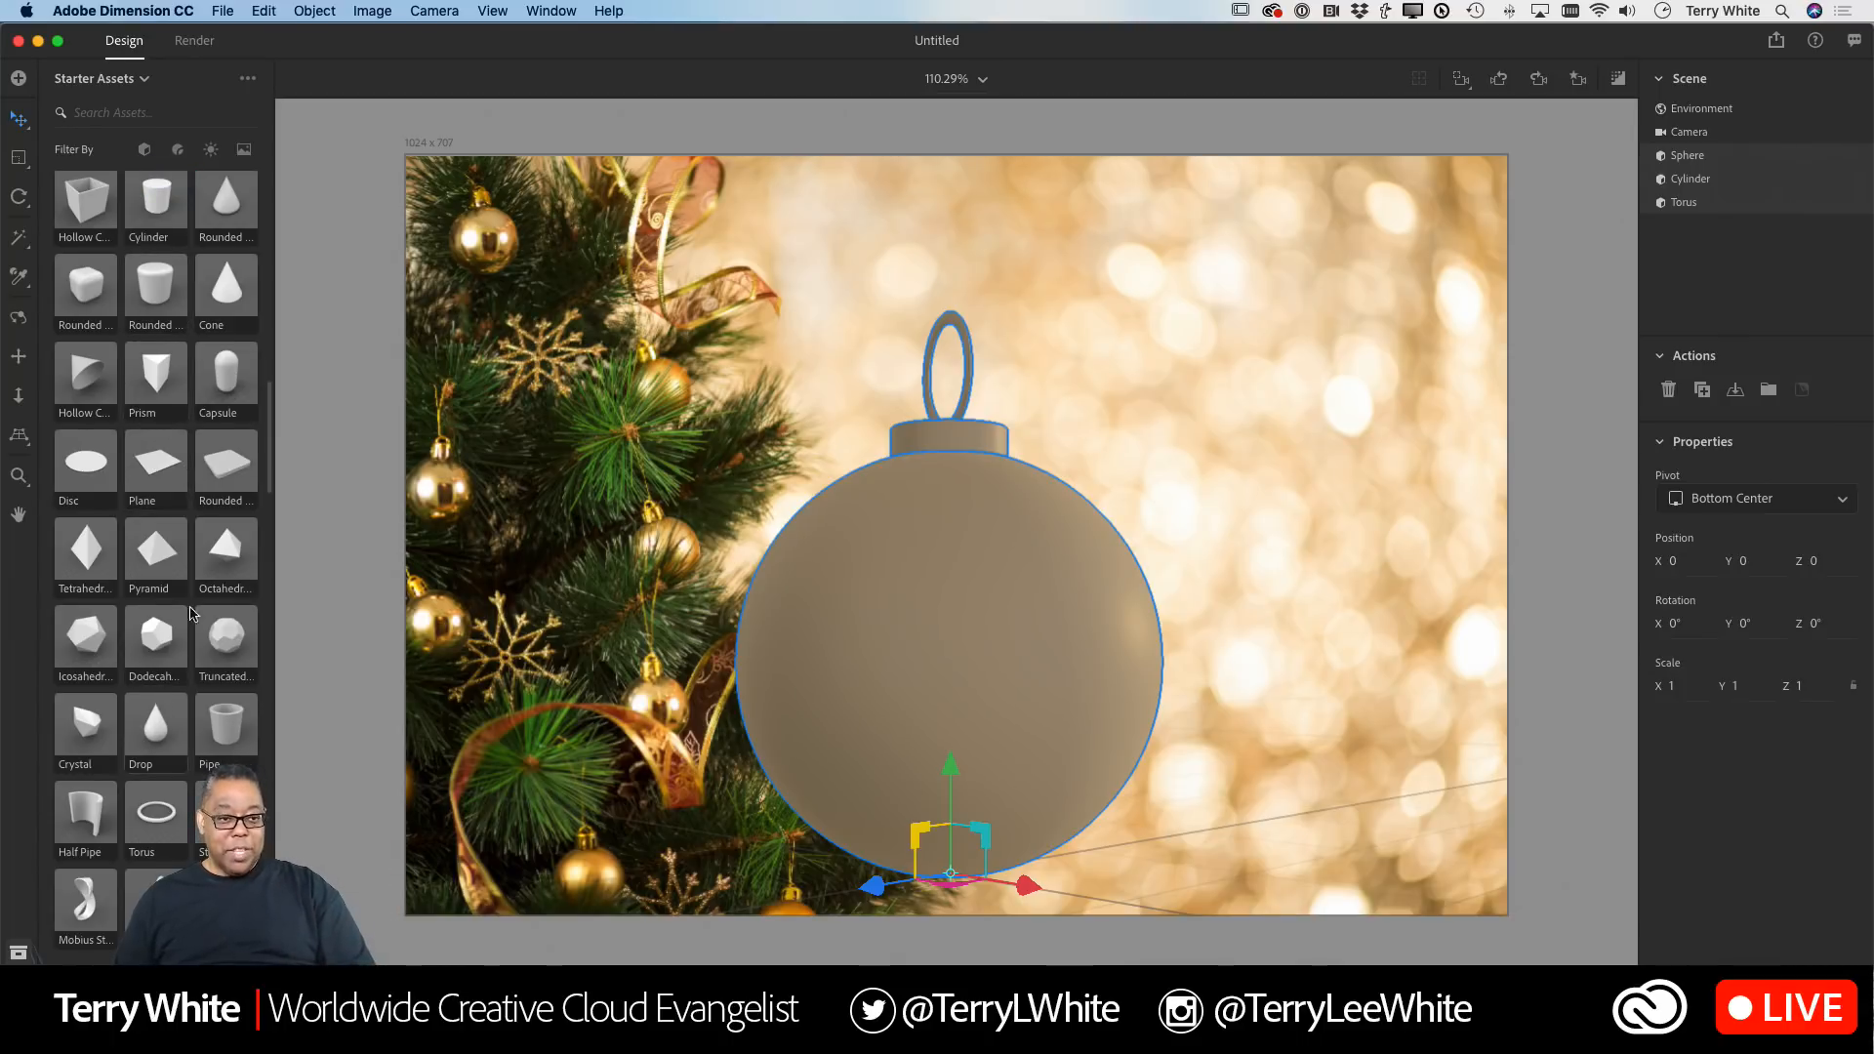
left_click(179, 154)
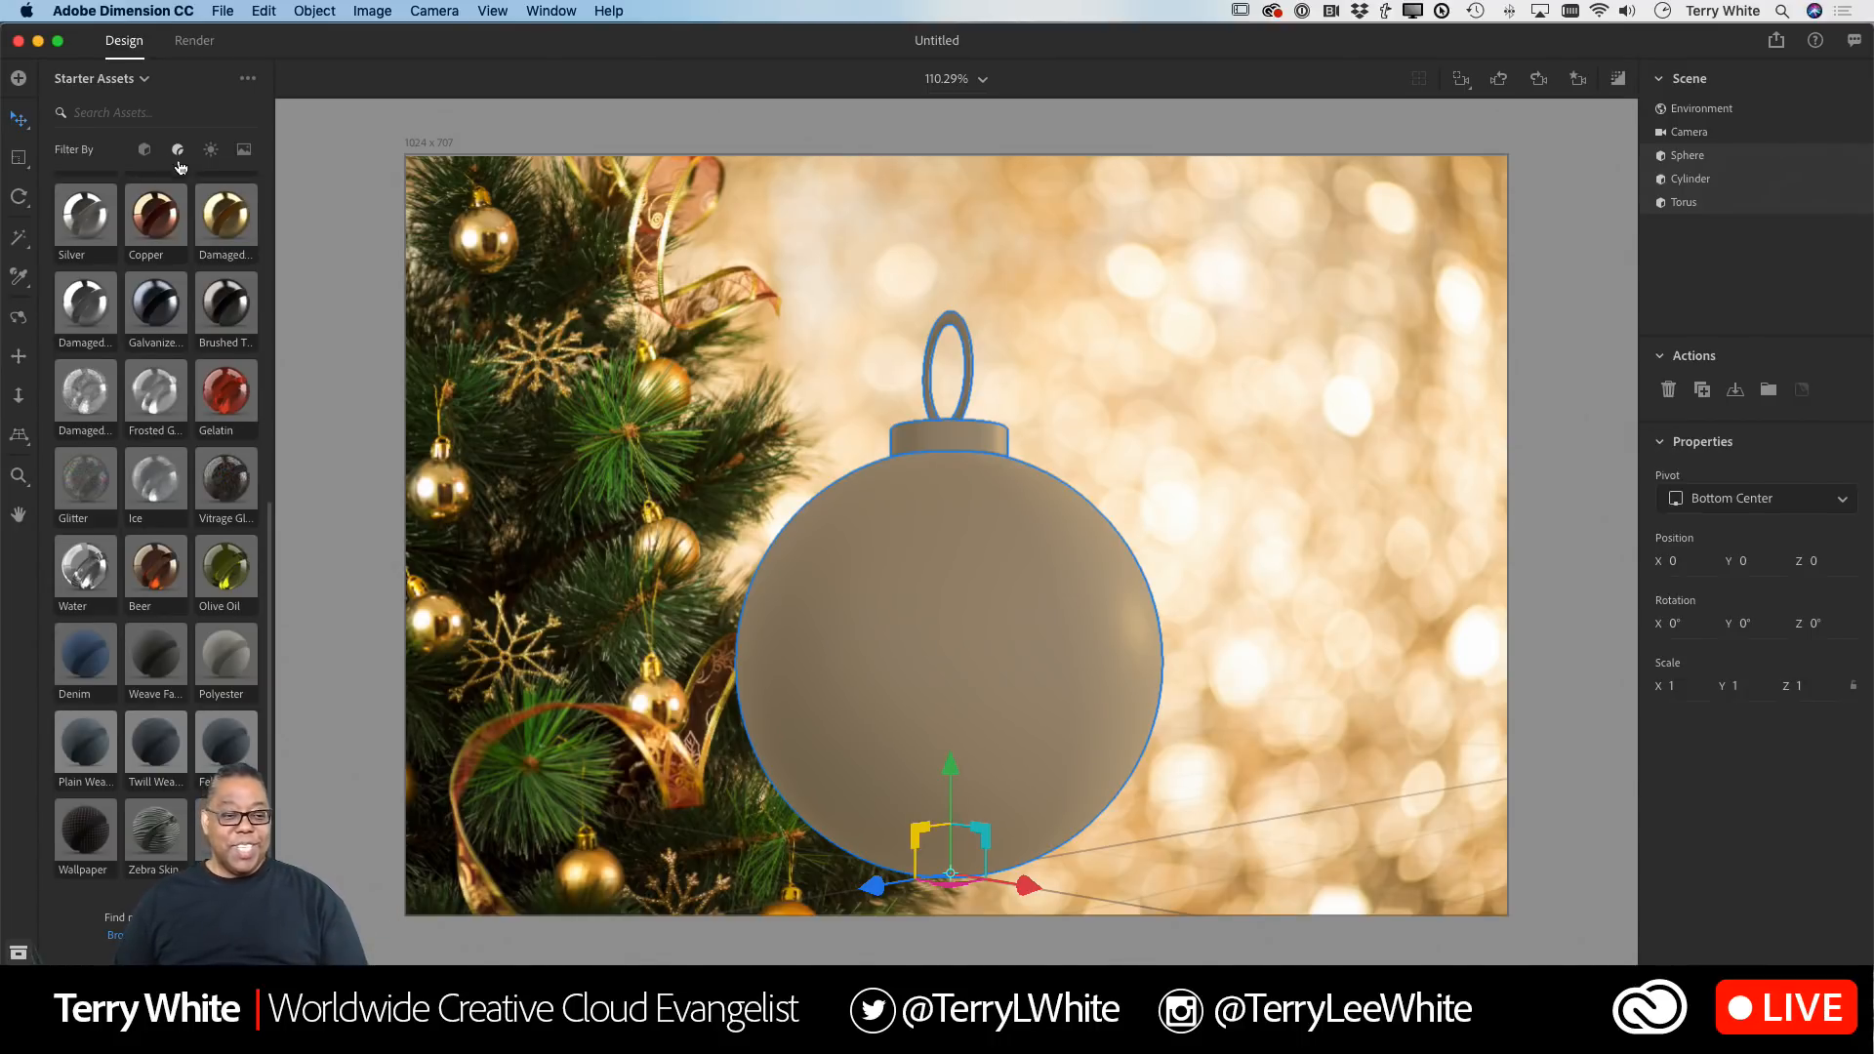
scroll(199, 247, "up", 1)
scroll(199, 247, "up", 3)
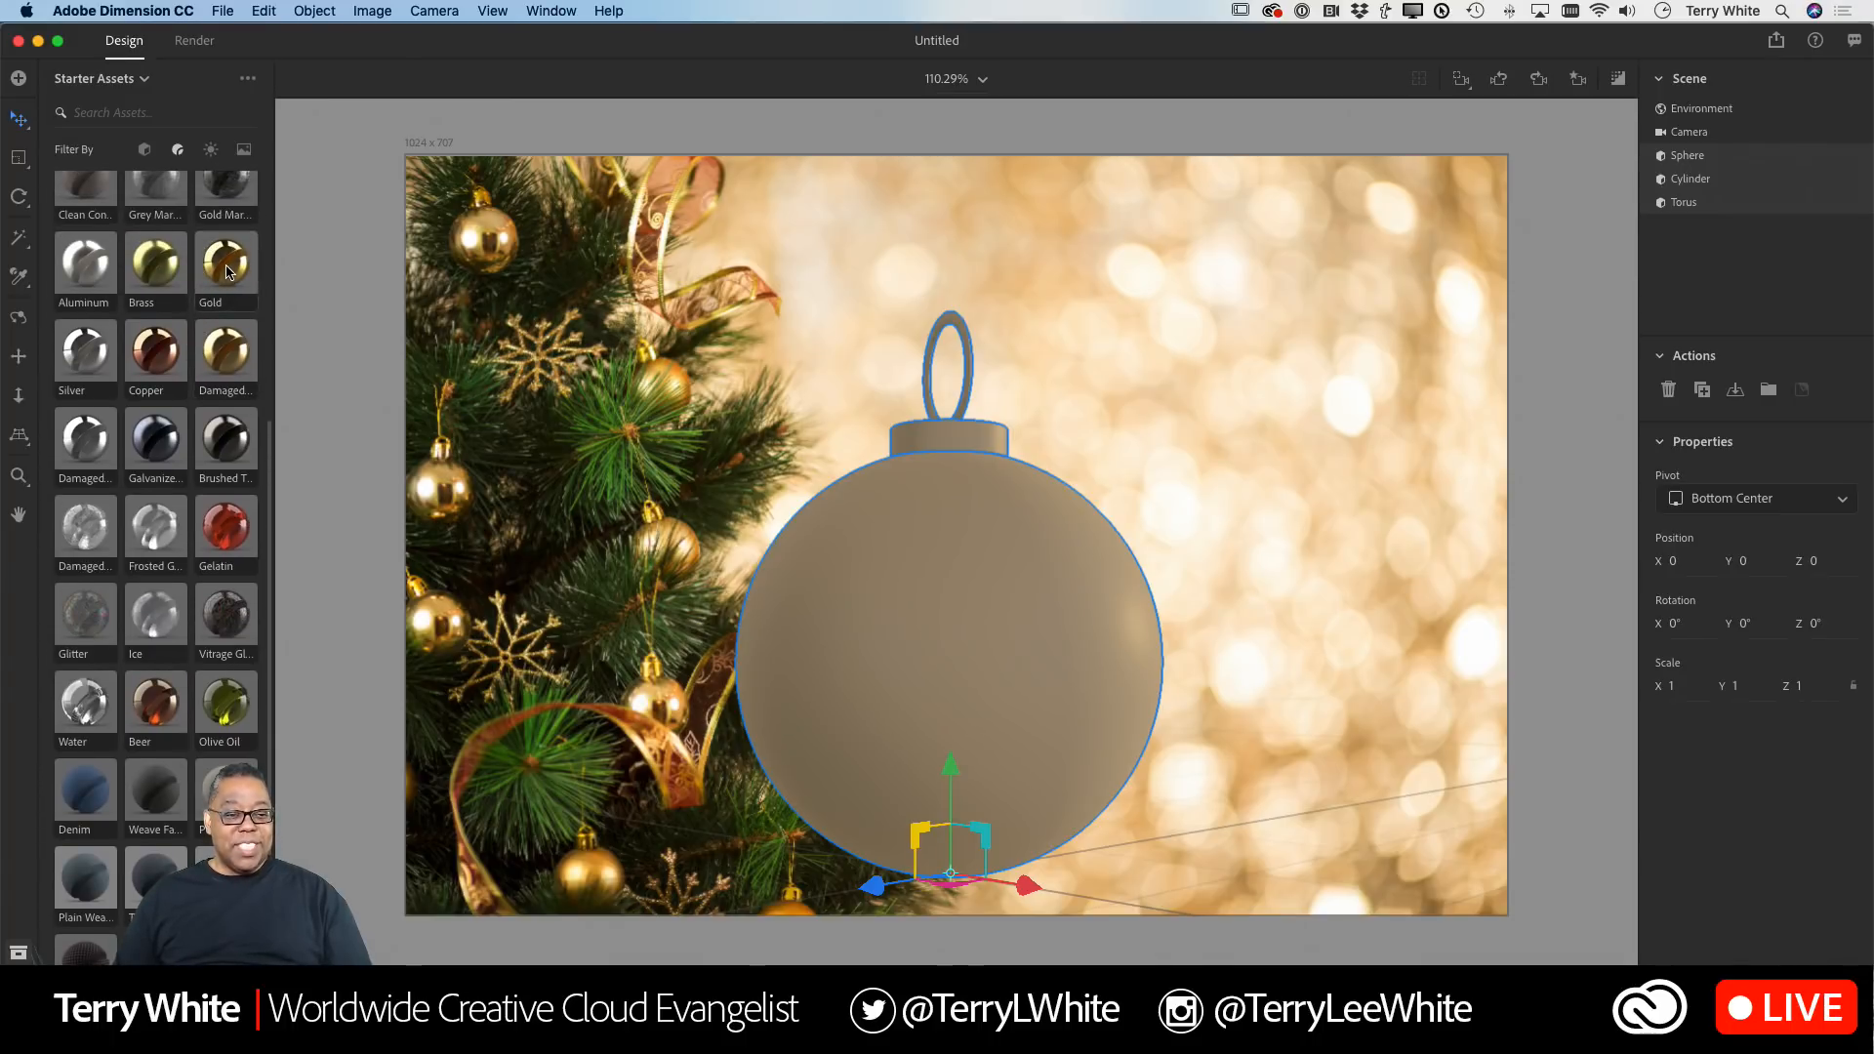
left_click(227, 272)
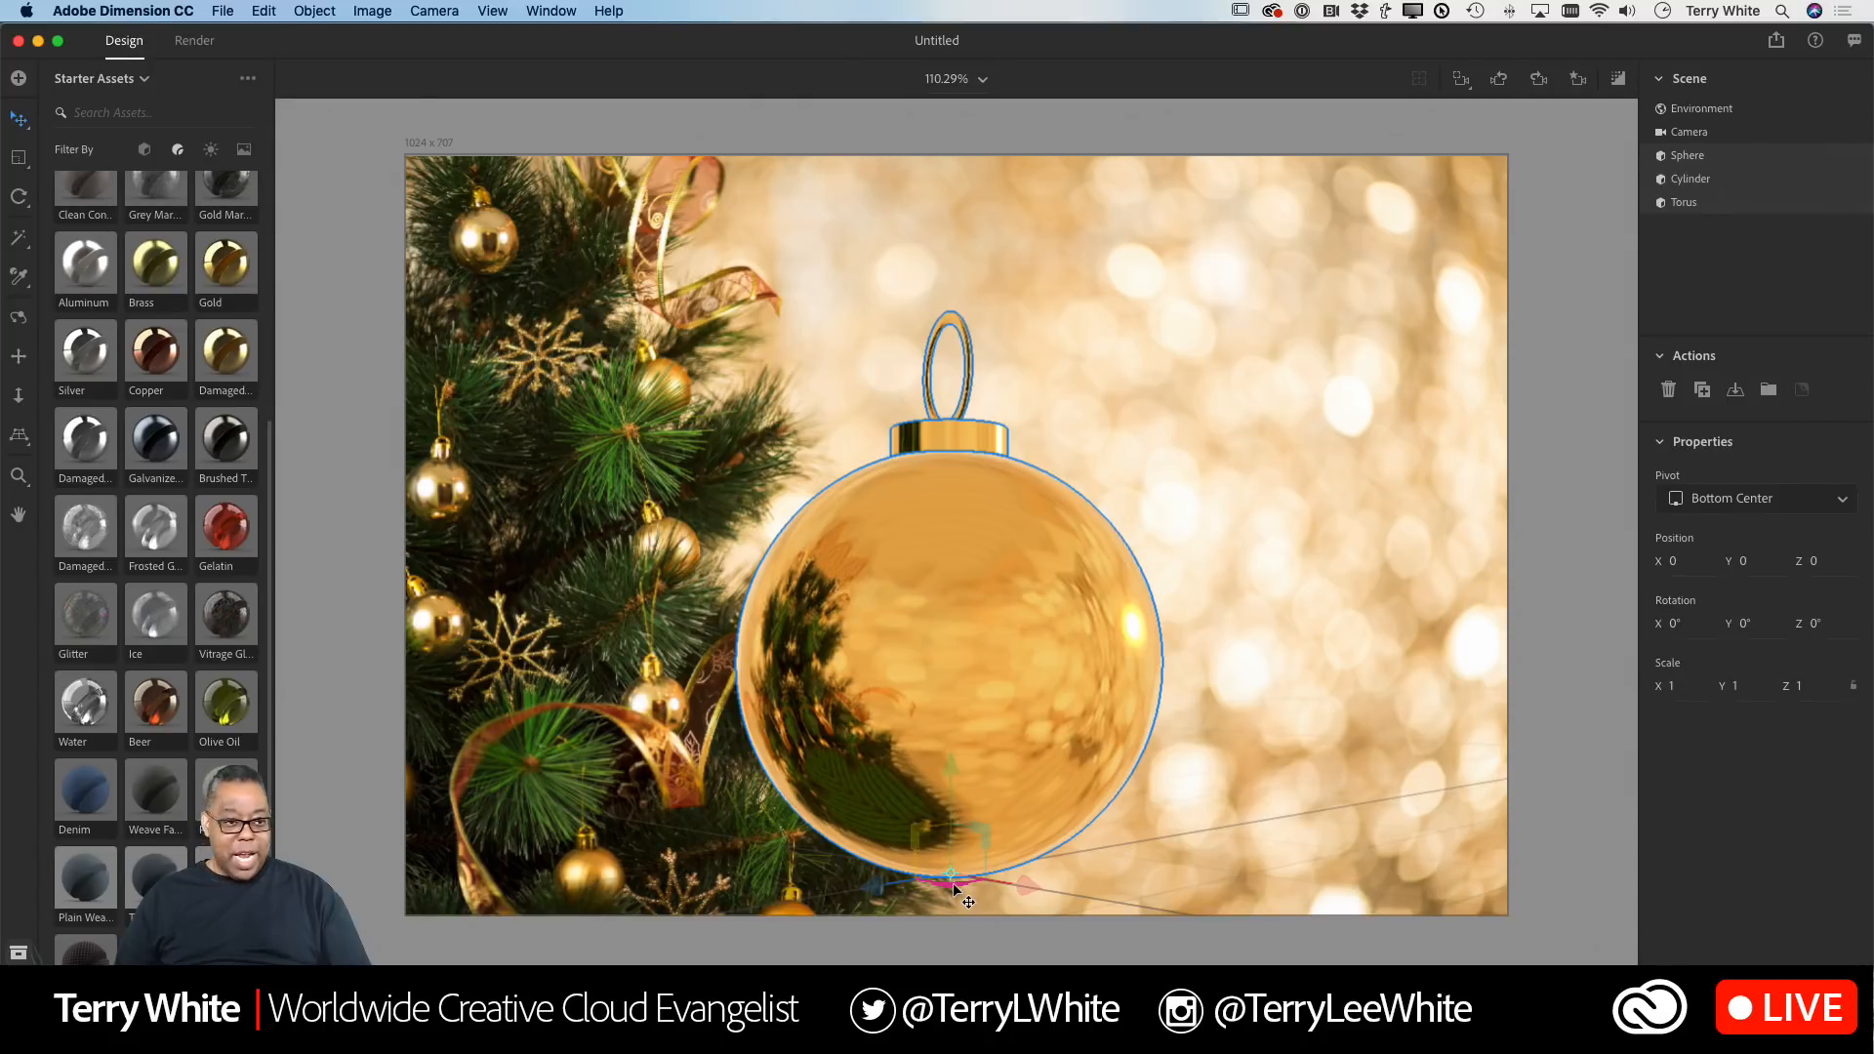
Step: Shift the ornament slightly left and back, then place The Smith Family graphic from the libraries onto the sphere
left_click_drag(955, 888, 902, 834)
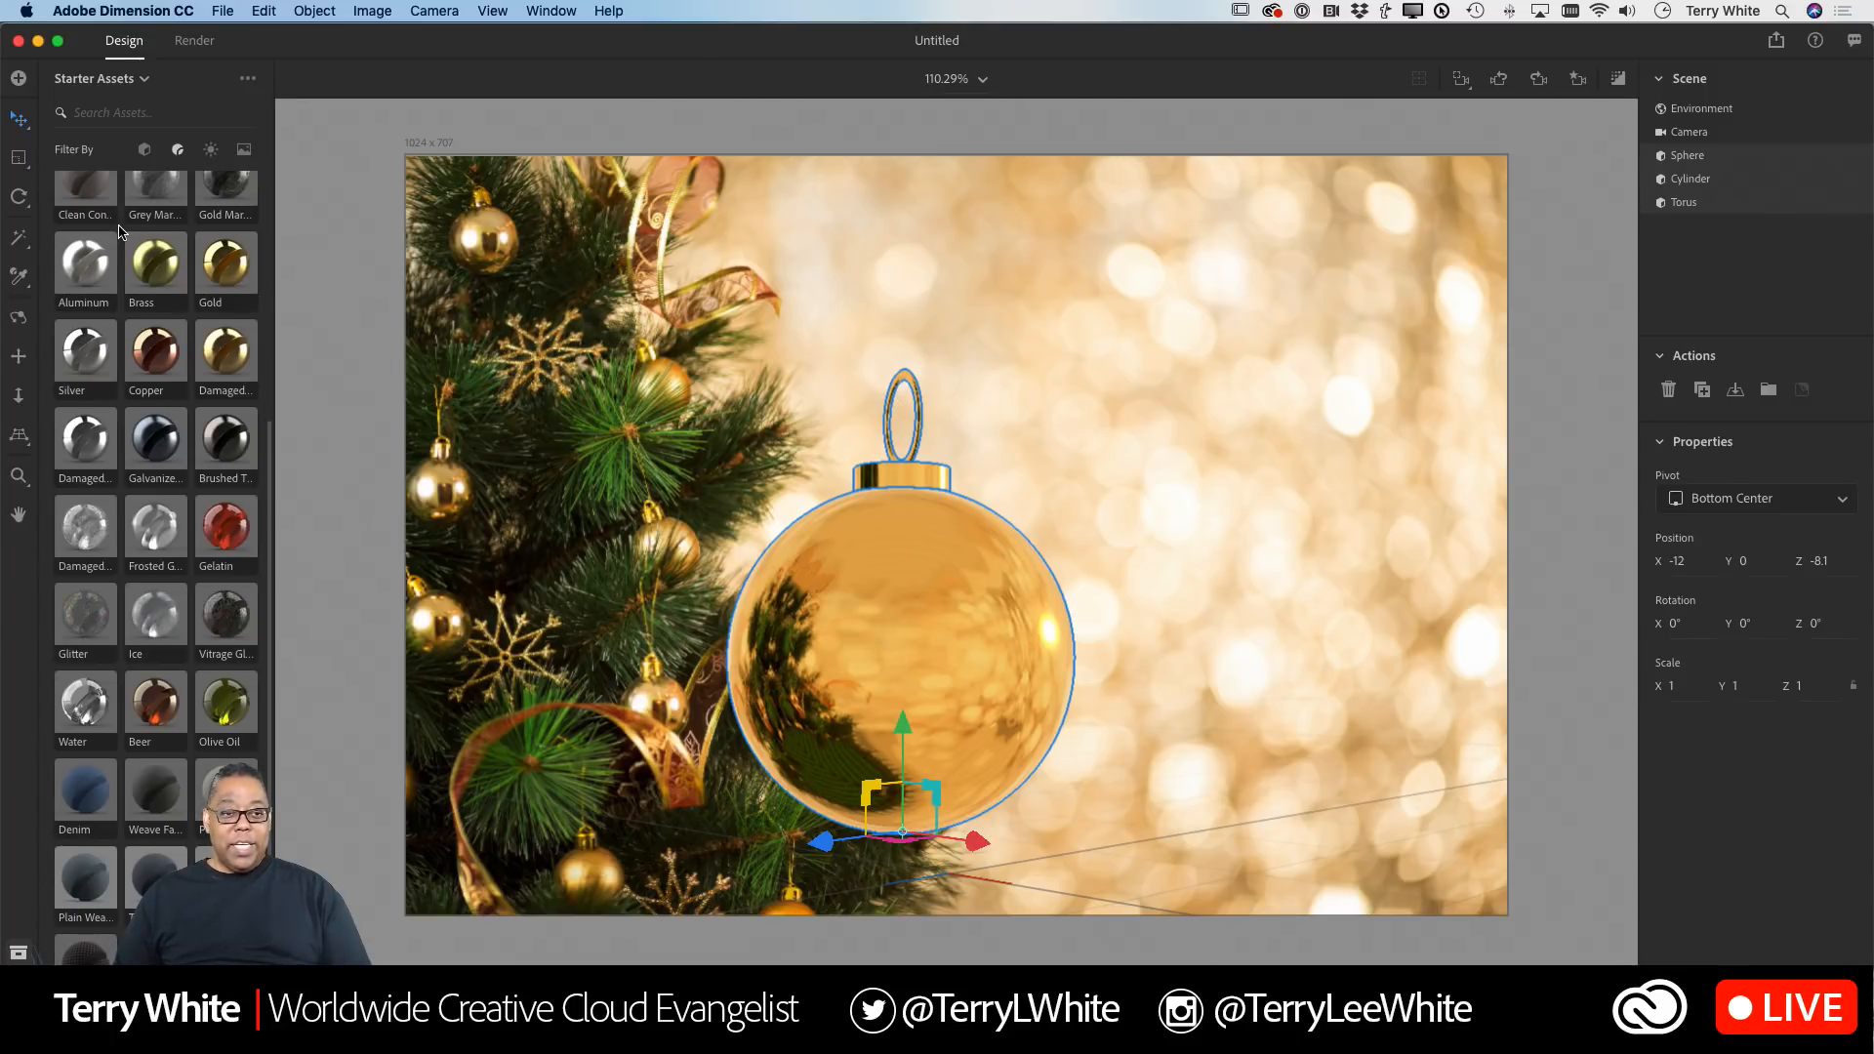
left_click(133, 84)
left_click(110, 146)
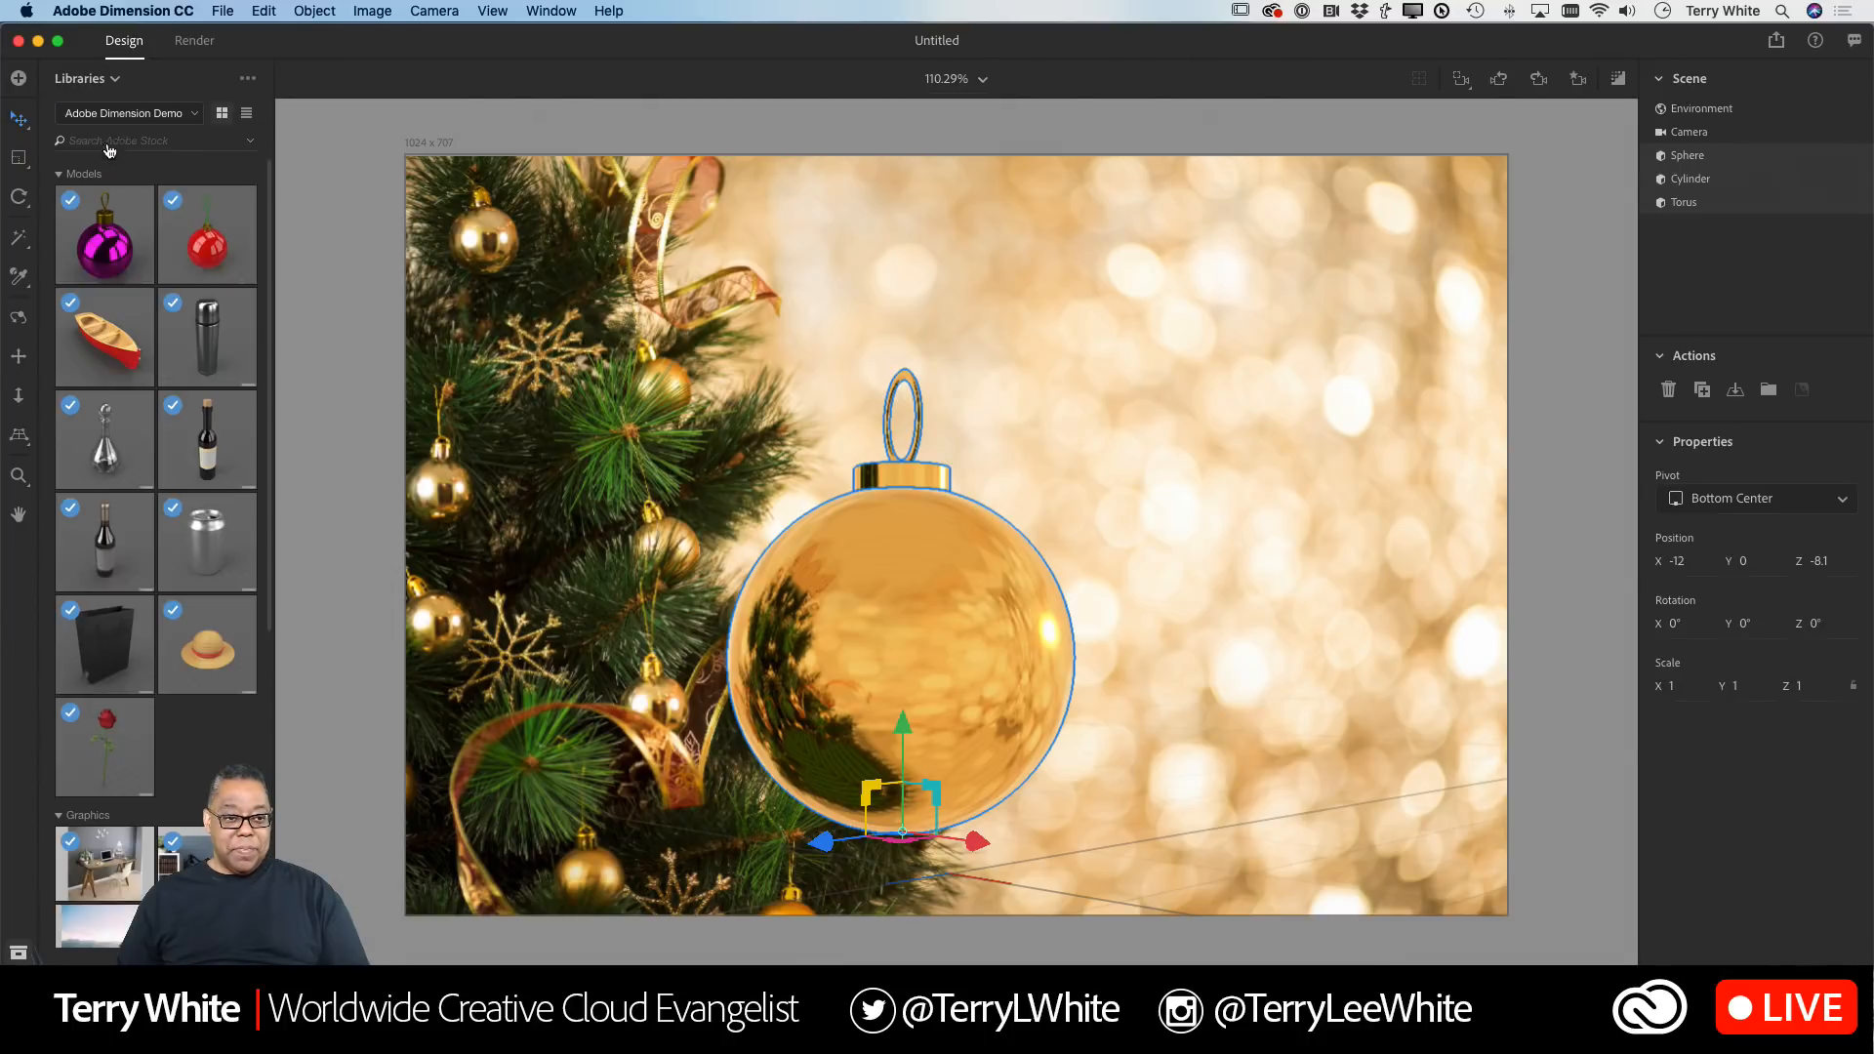
scroll(166, 653, "down", 1)
scroll(166, 654, "down", 2)
scroll(166, 654, "up", 3)
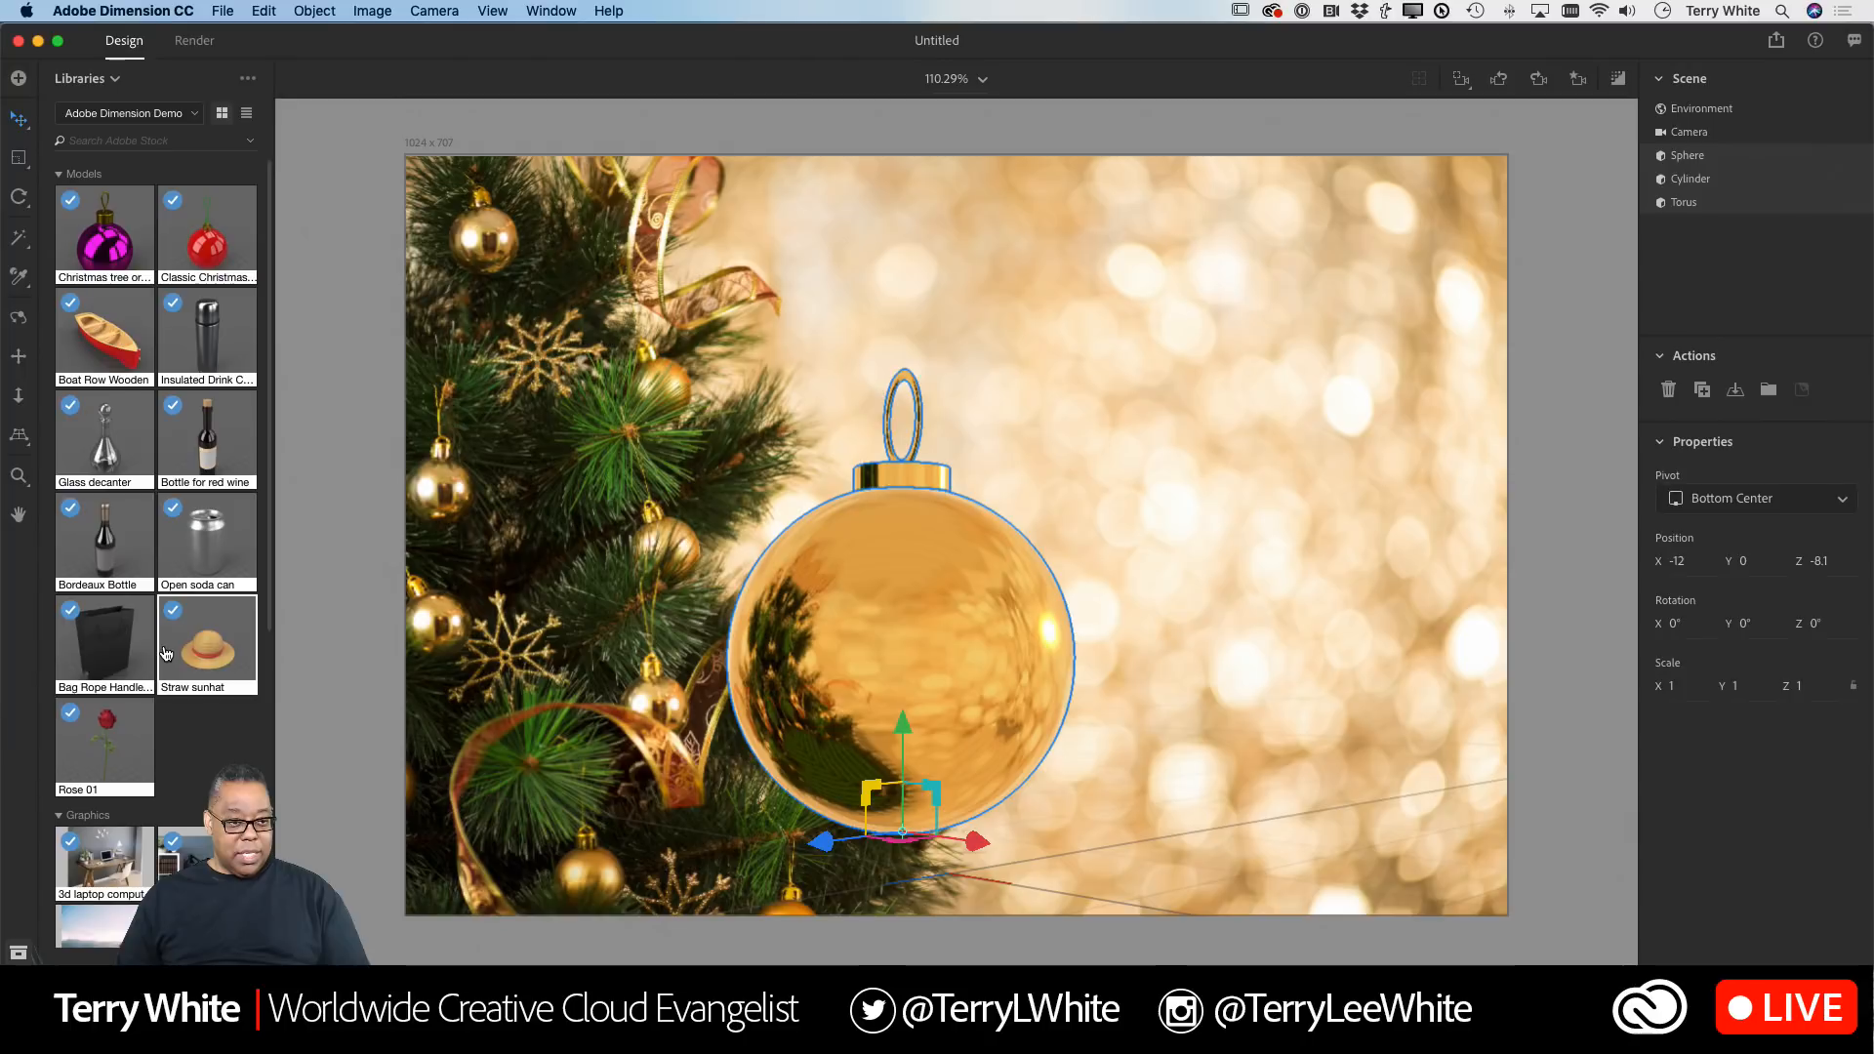
scroll(166, 654, "down", 5)
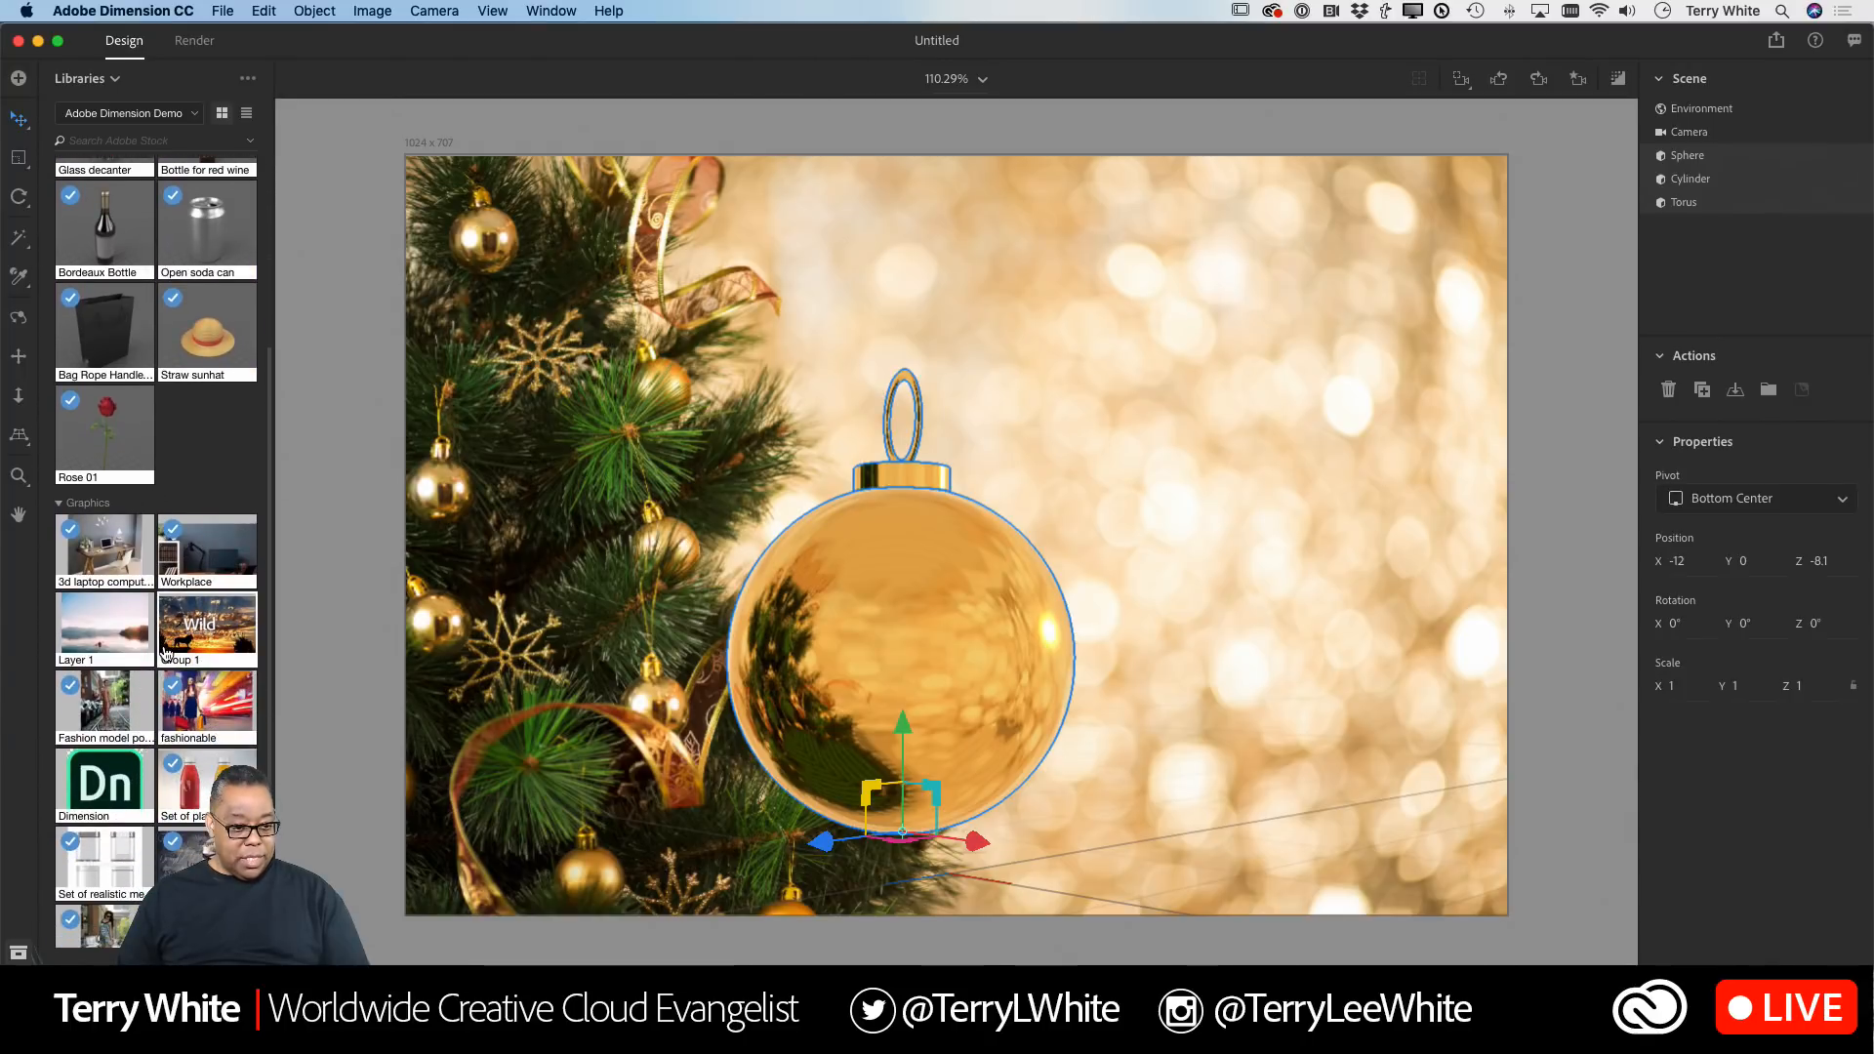
scroll(166, 652, "down", 3)
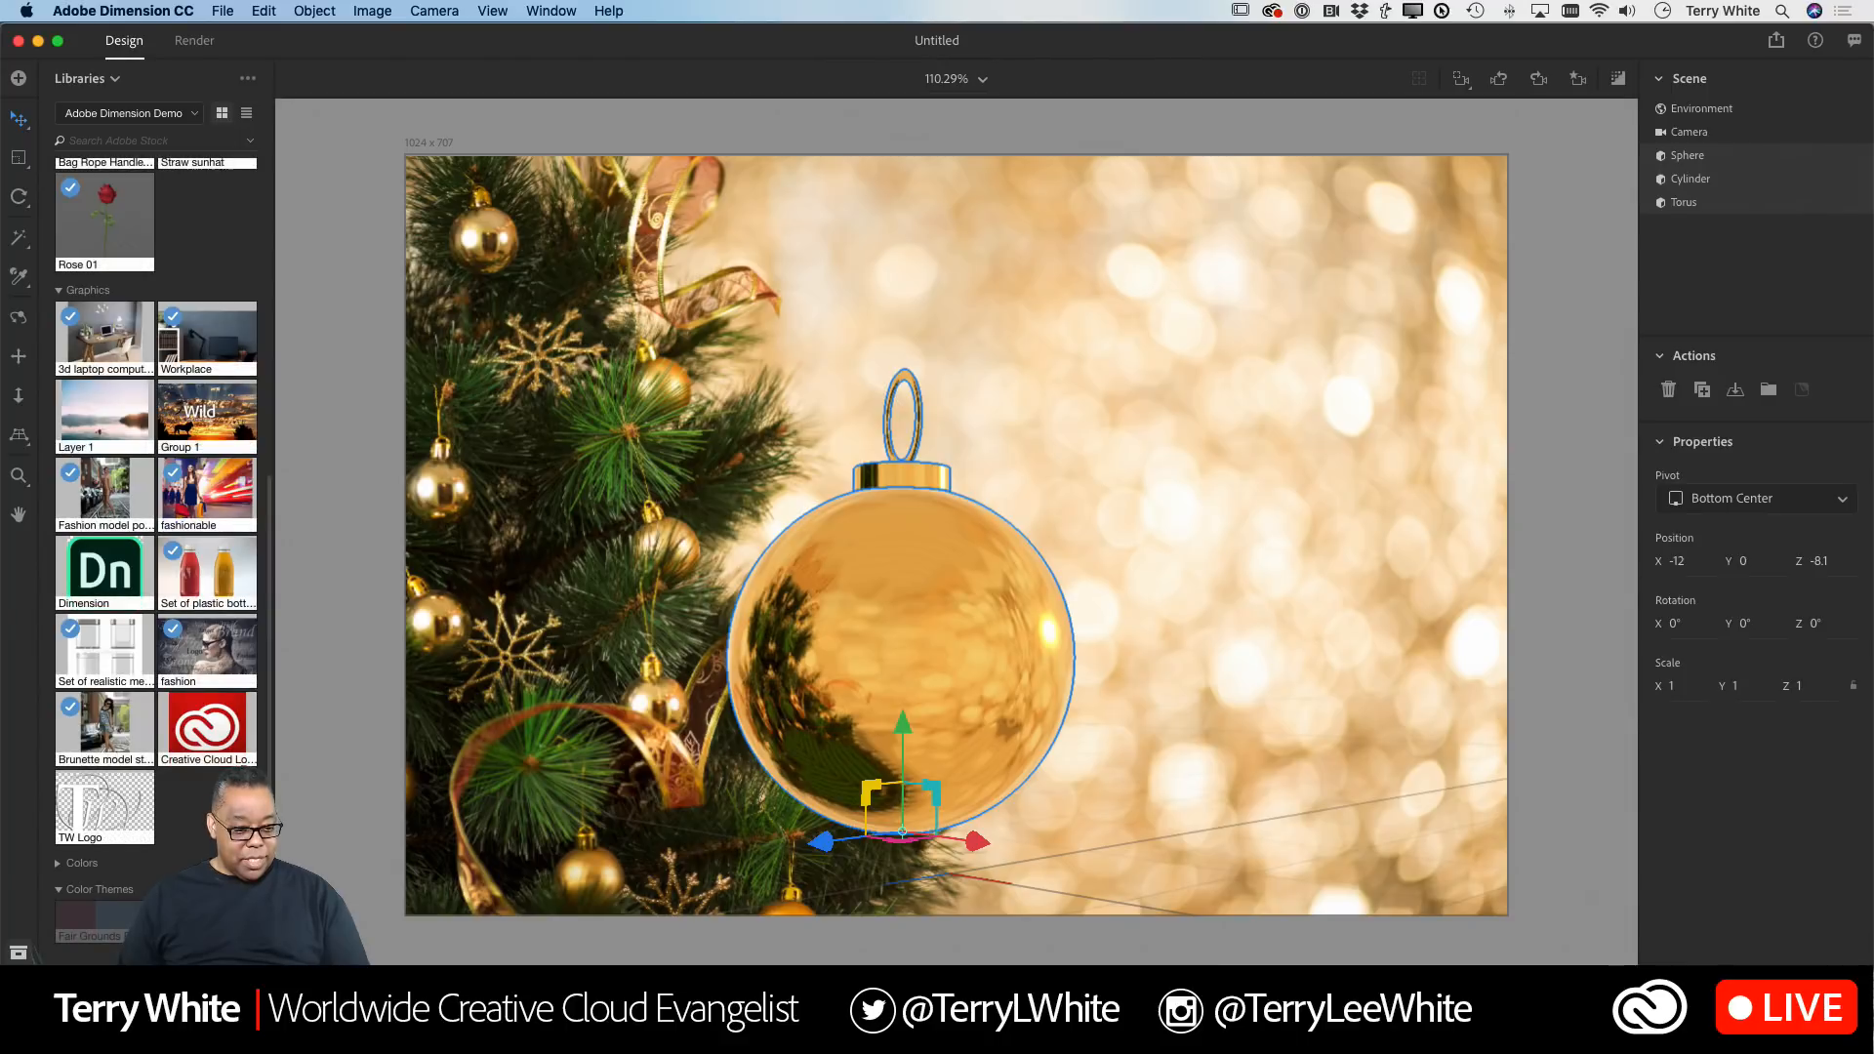
scroll(156, 553, "up", 5)
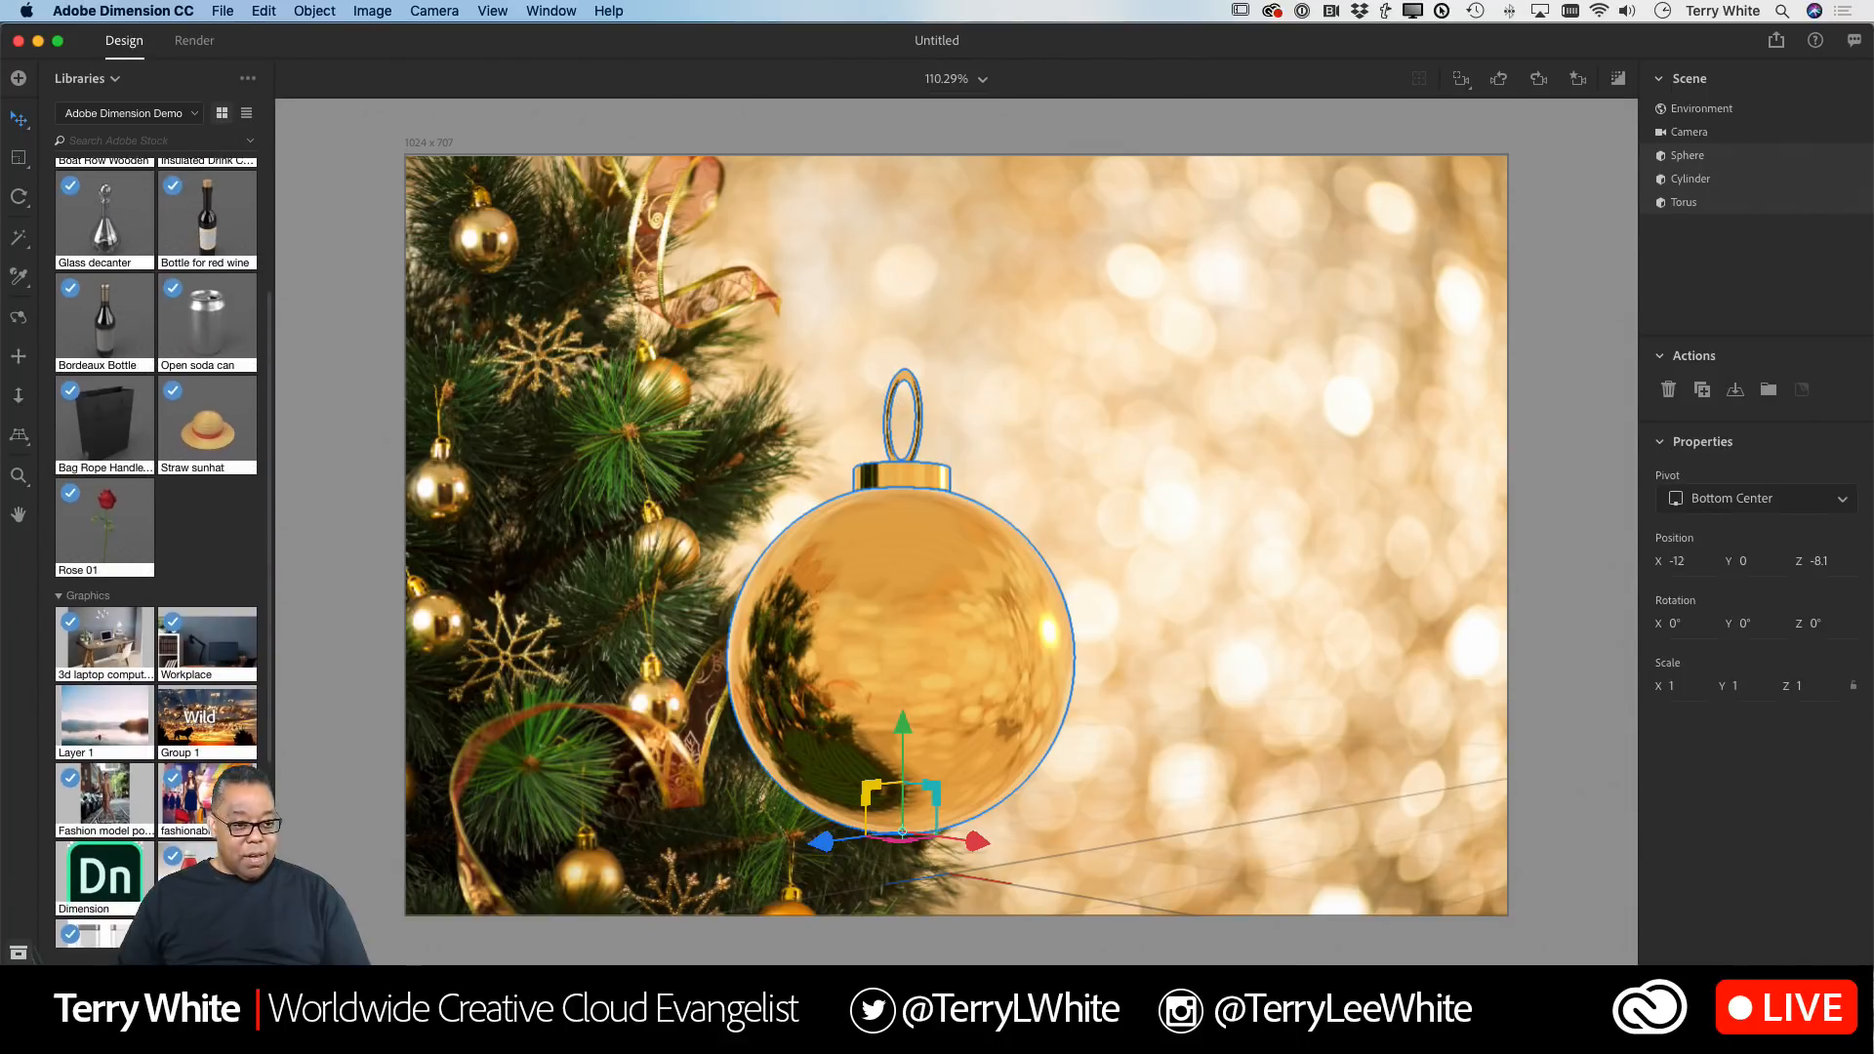
scroll(135, 761, "up", 1)
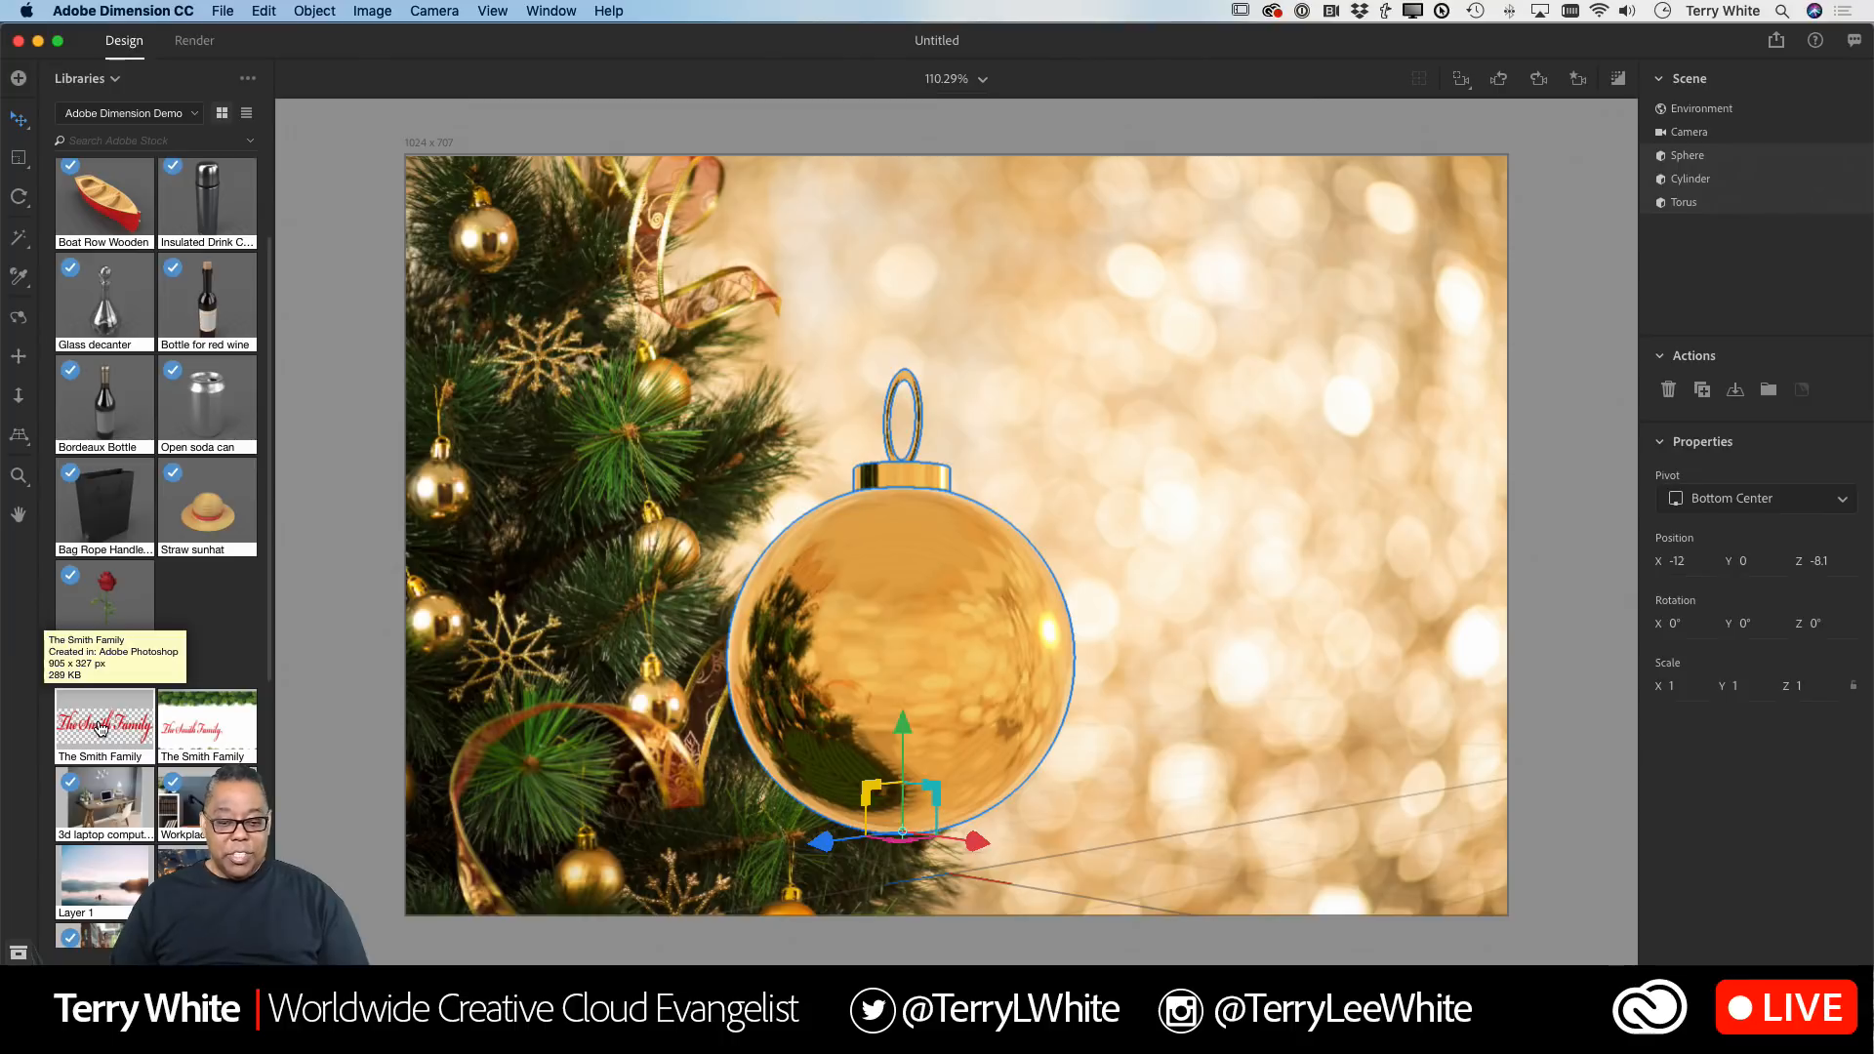
left_click_drag(101, 727, 907, 673)
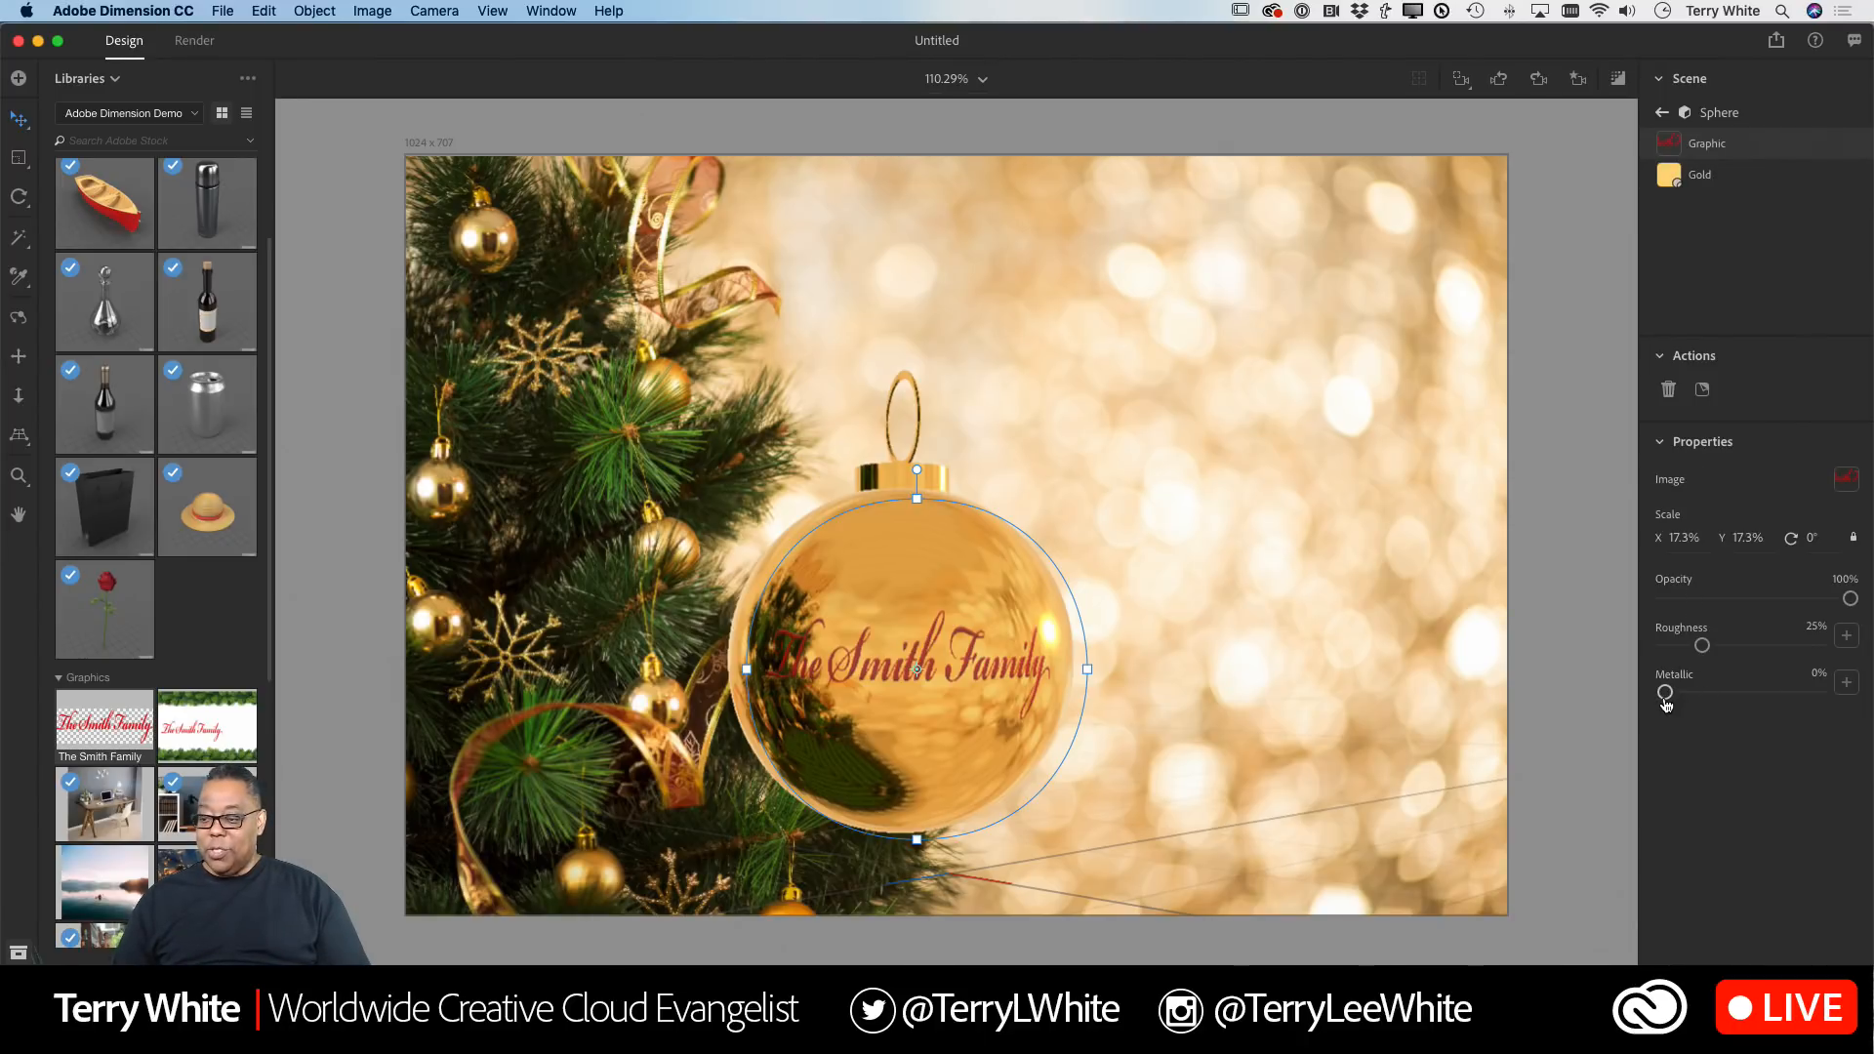
Step: Set the graphic's Metallic to 100% and scale the graphic down to 14.8%
mouse_move(1849, 599)
left_mouse_down()
mouse_move(1712, 611)
mouse_move(1850, 600)
left_mouse_up()
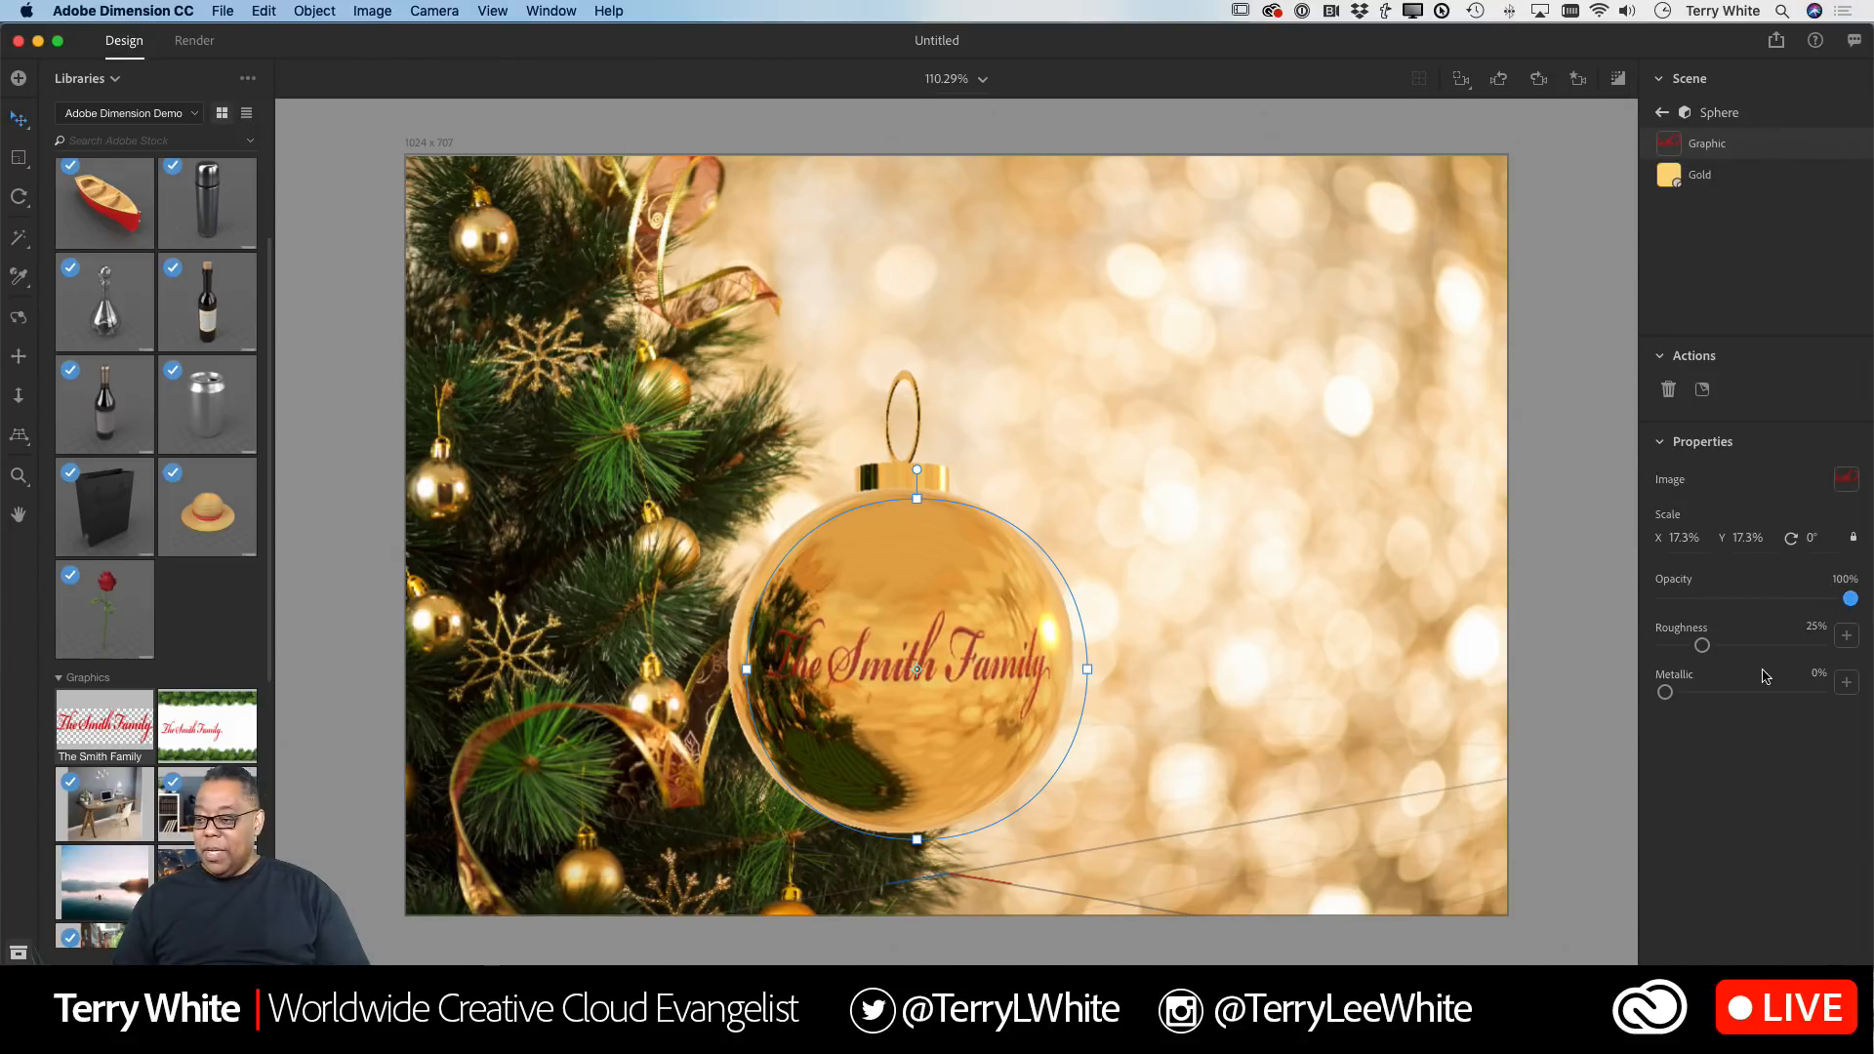
left_click_drag(1678, 692, 1843, 673)
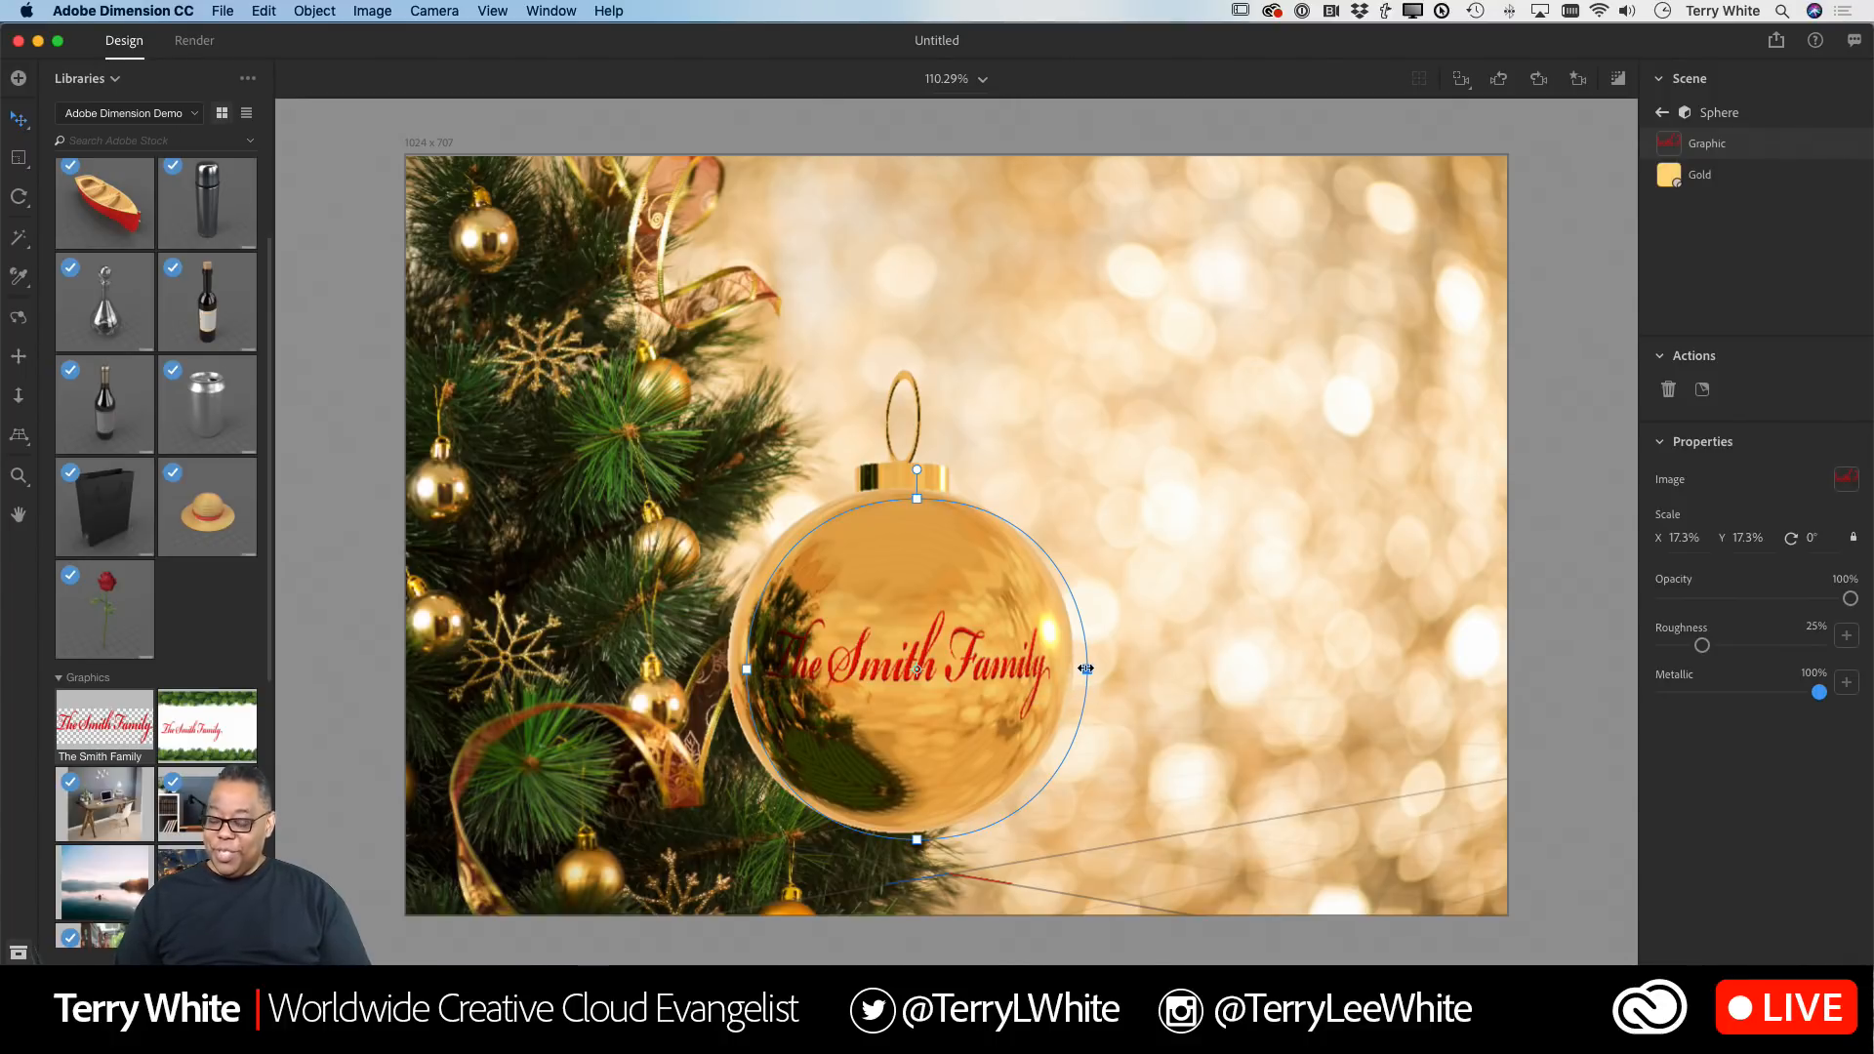
left_click_drag(1085, 669, 1033, 559)
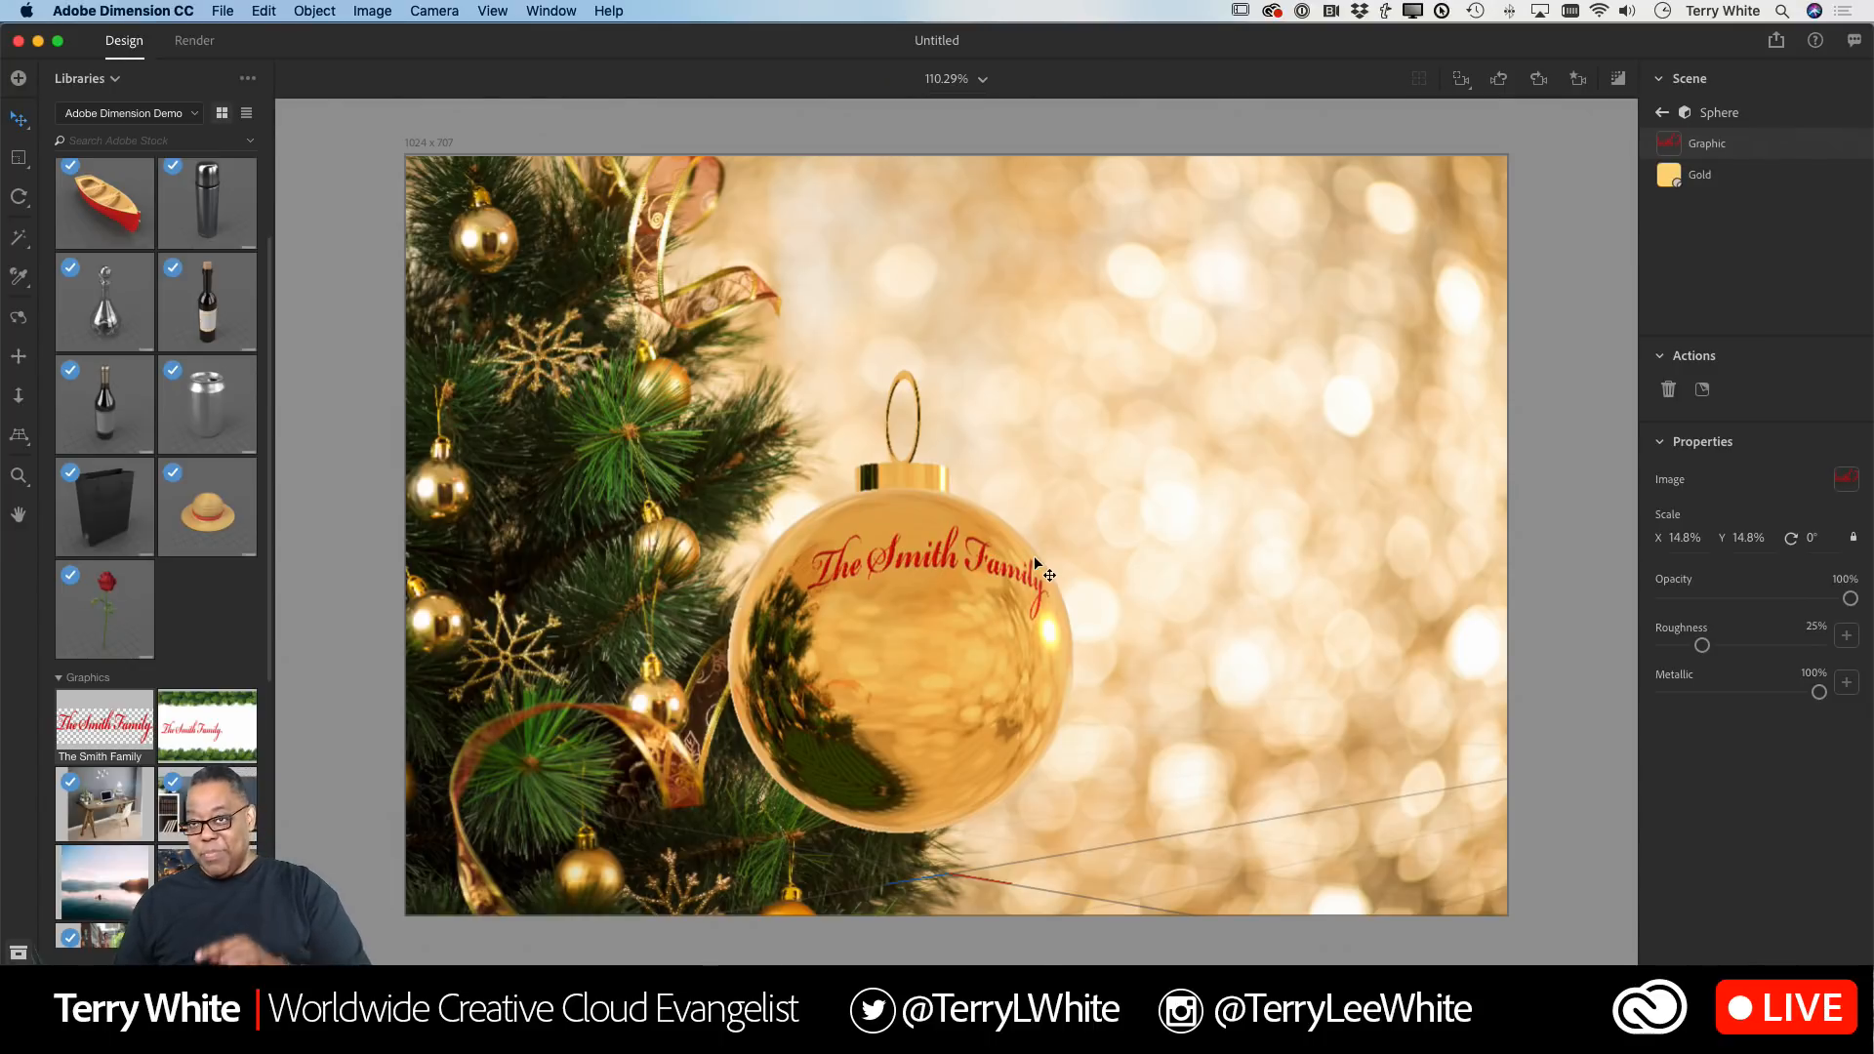
Step: Move the graphic to the middle of the sphere and rotate it to -29°, then return to the sphere
left_click_drag(1033, 554, 1029, 644)
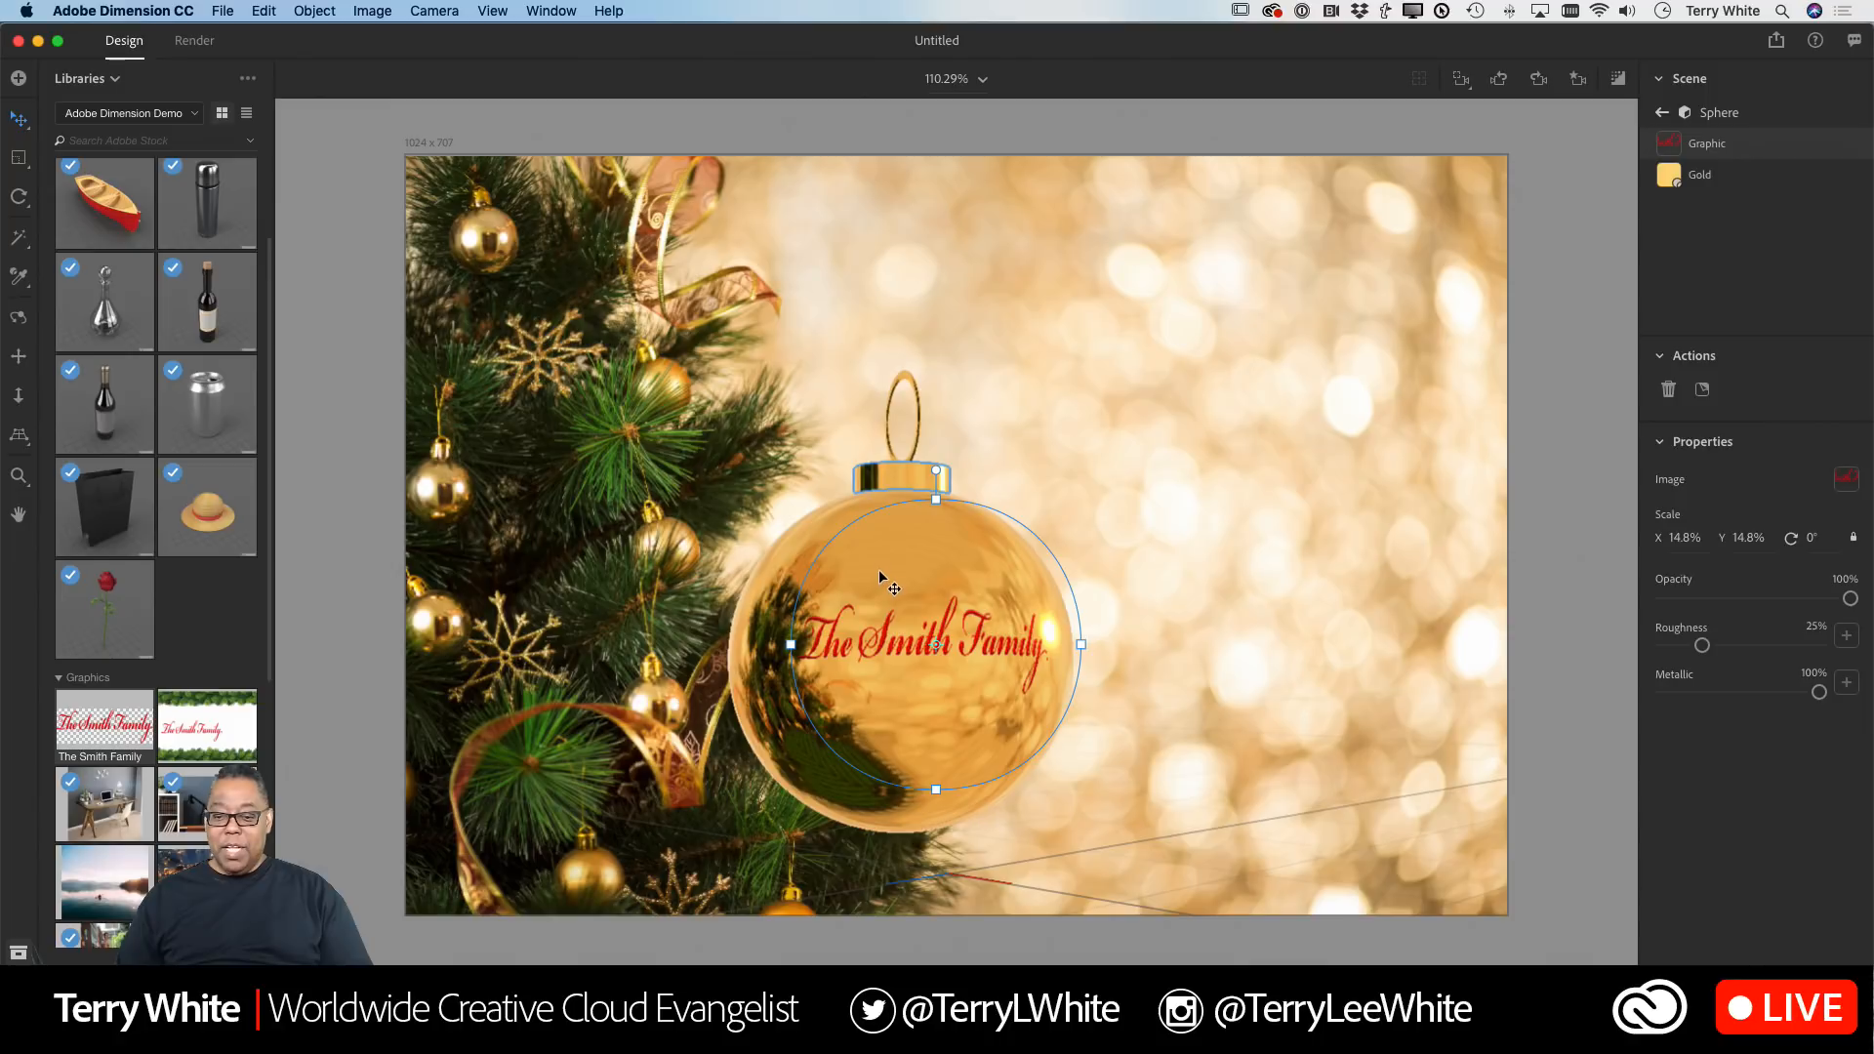
left_click_drag(936, 471, 798, 479)
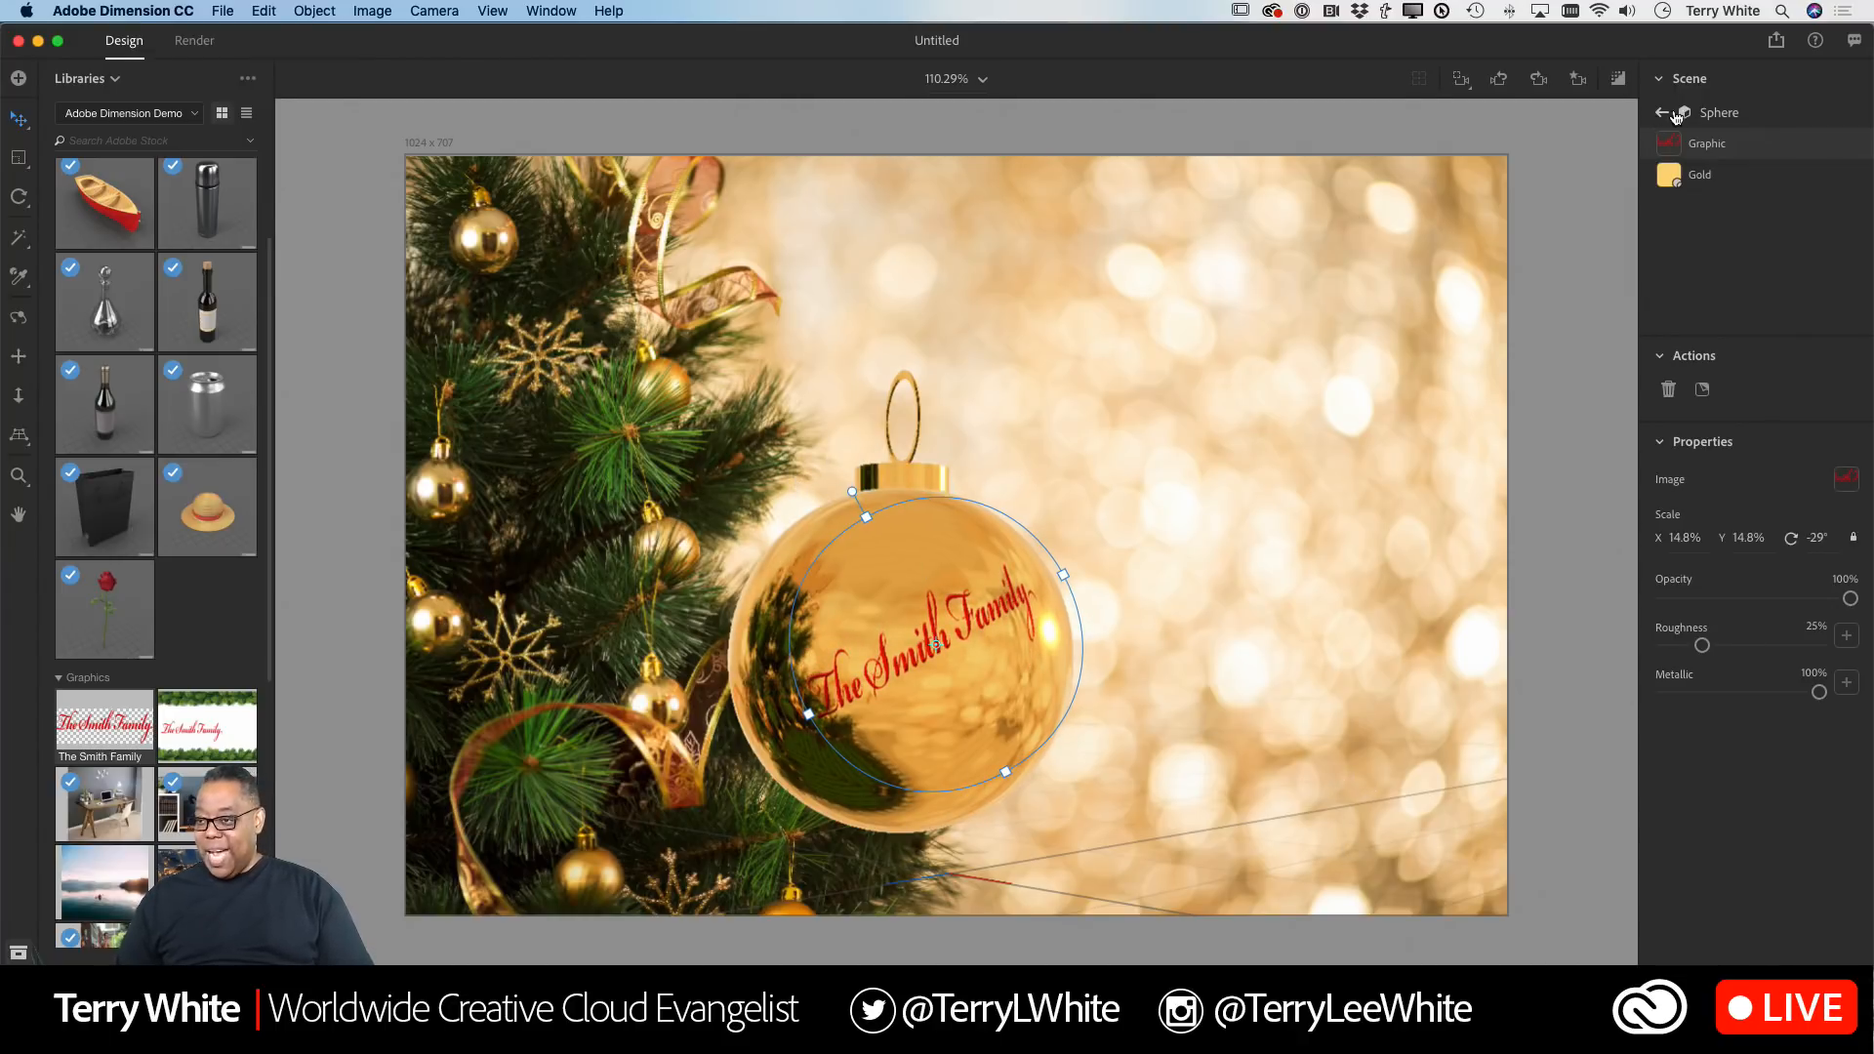
left_click(1663, 114)
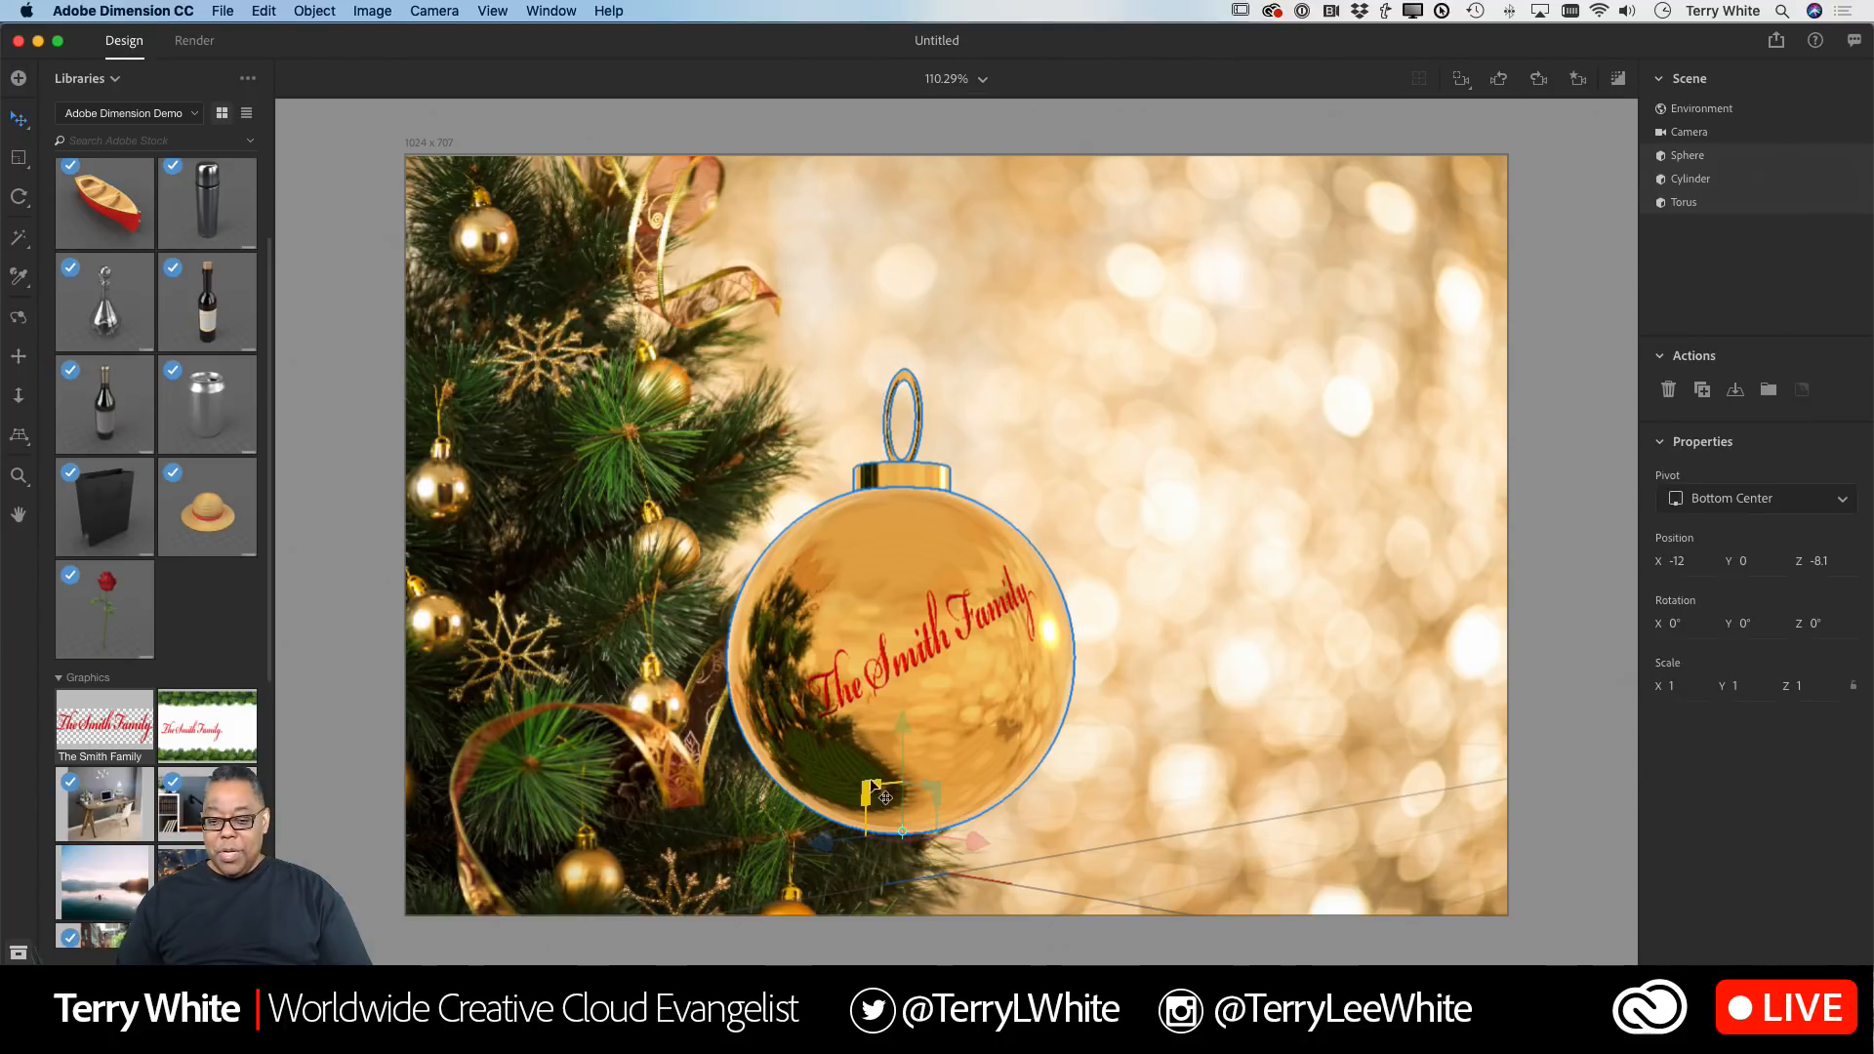
Step: Move the ornament into the tree at about X -208.7, Y 6.3, Z -94.6
mouse_move(899, 722)
left_mouse_down()
mouse_move(894, 590)
mouse_move(899, 732)
left_mouse_up()
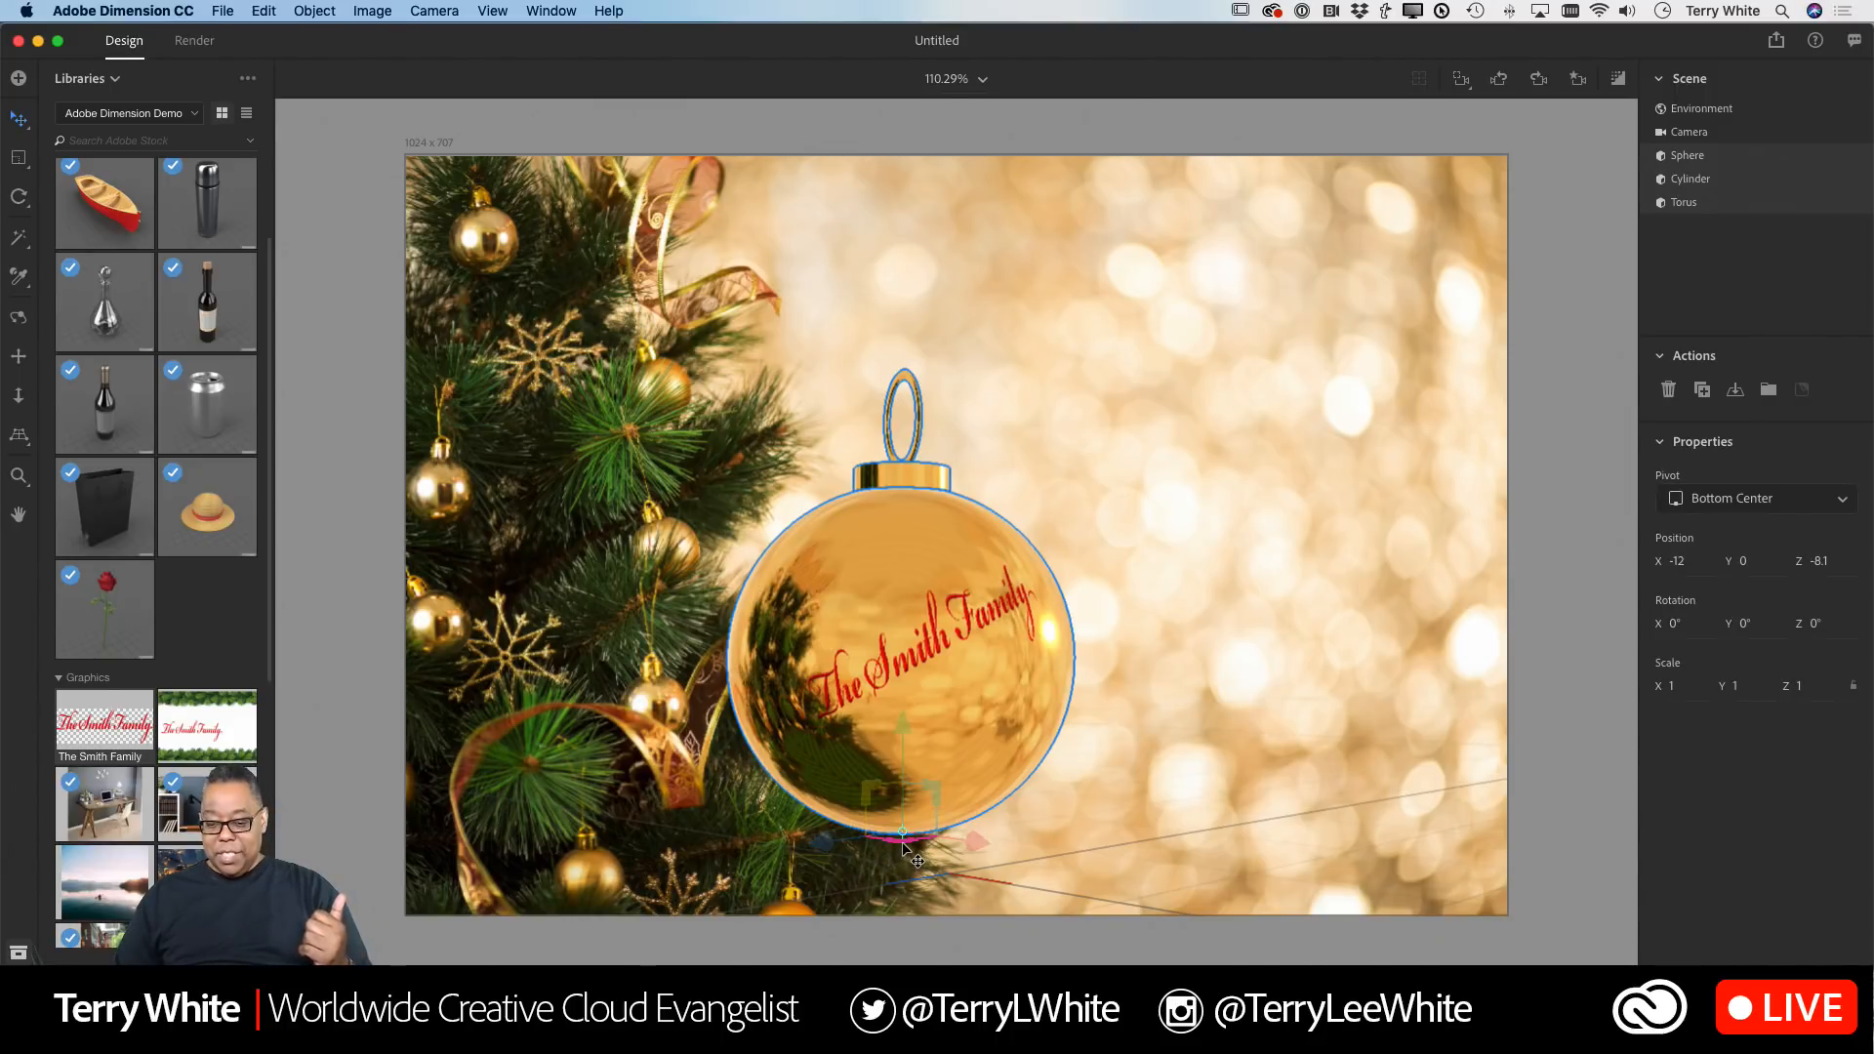
left_click_drag(902, 845, 559, 700)
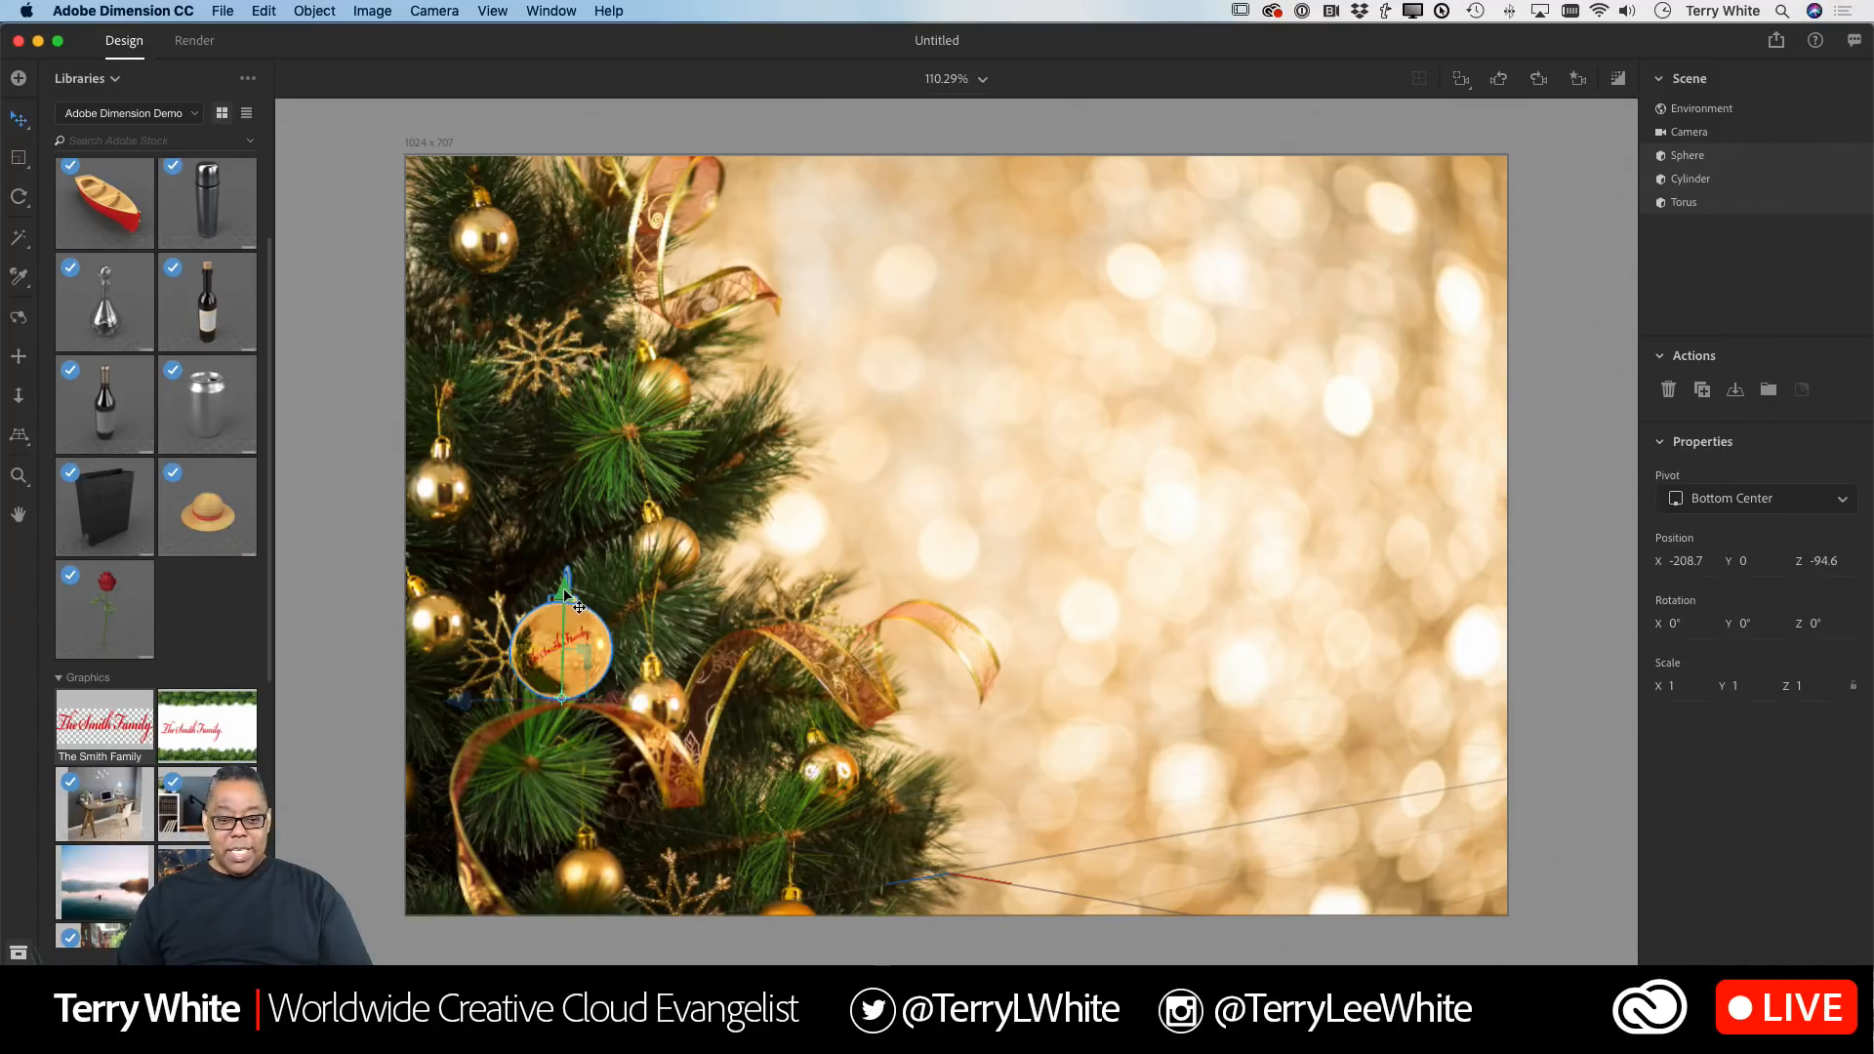
mouse_move(563, 593)
left_mouse_down()
mouse_move(583, 575)
mouse_move(583, 628)
mouse_move(585, 558)
mouse_move(584, 637)
mouse_move(577, 574)
left_mouse_up()
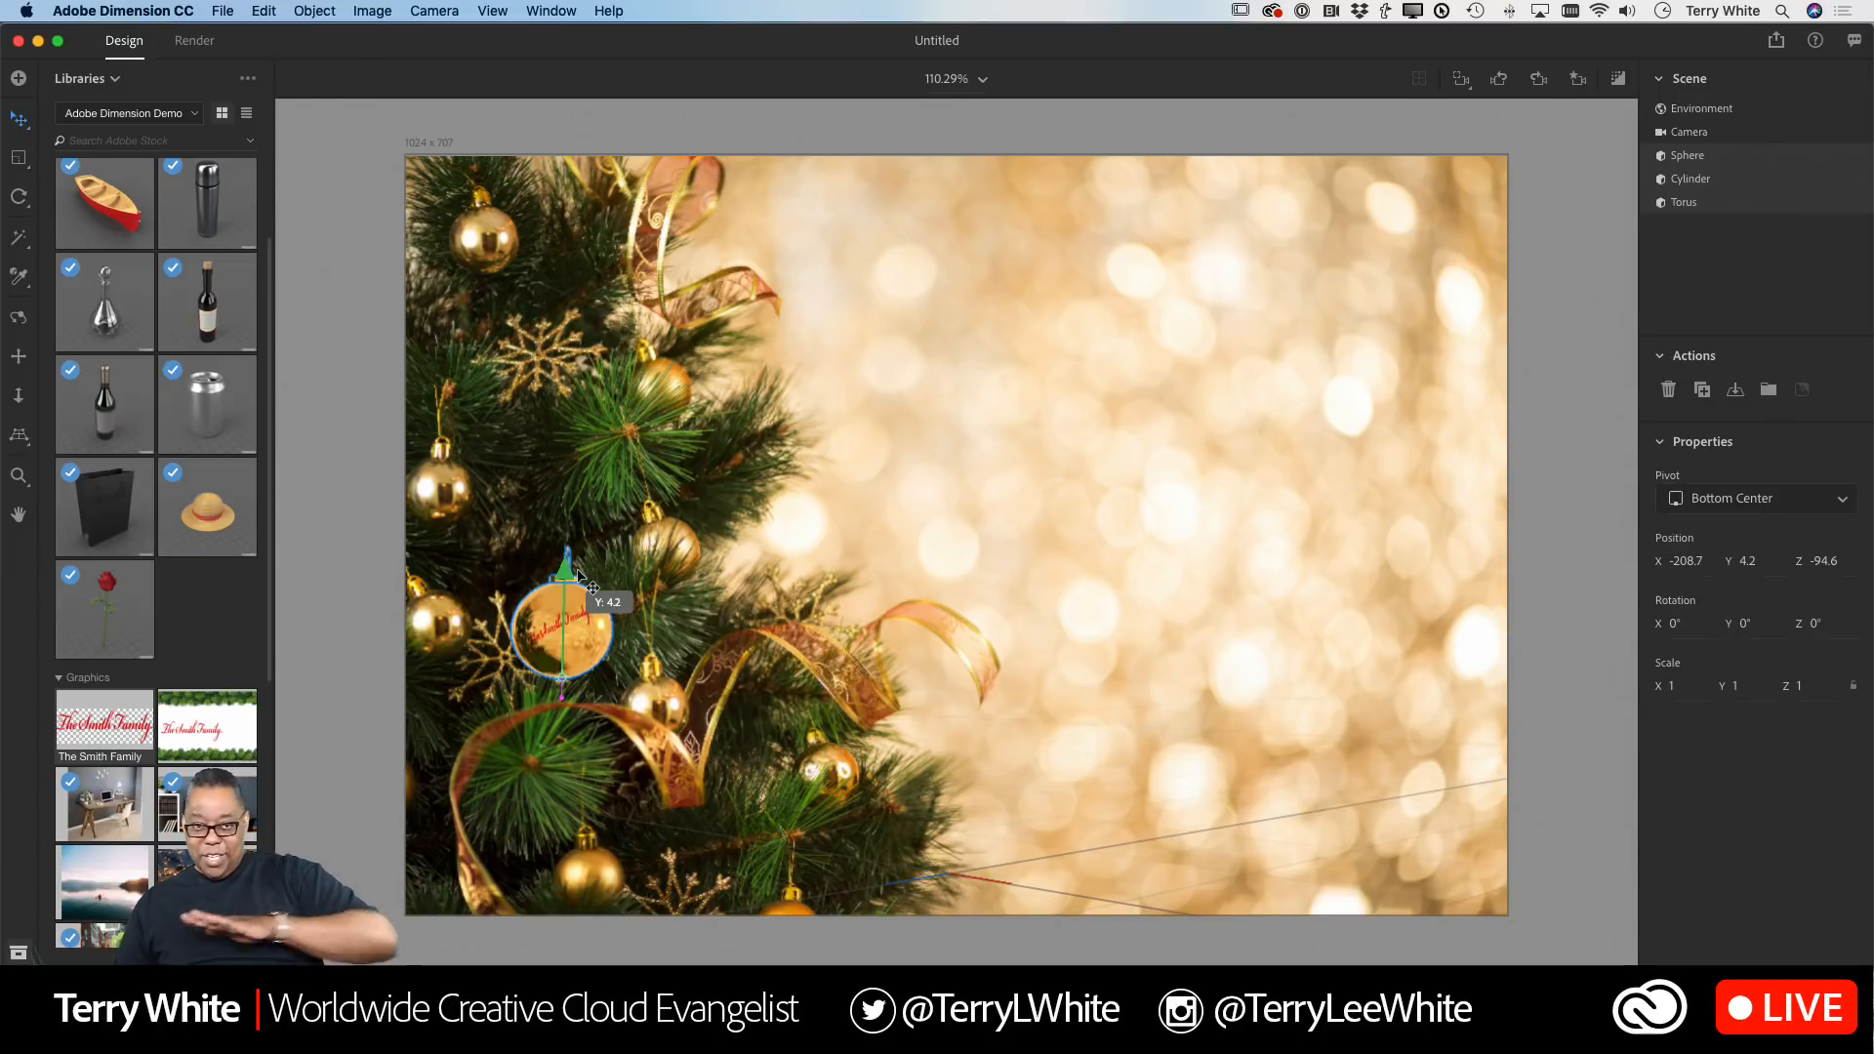
left_click_drag(578, 576, 587, 570)
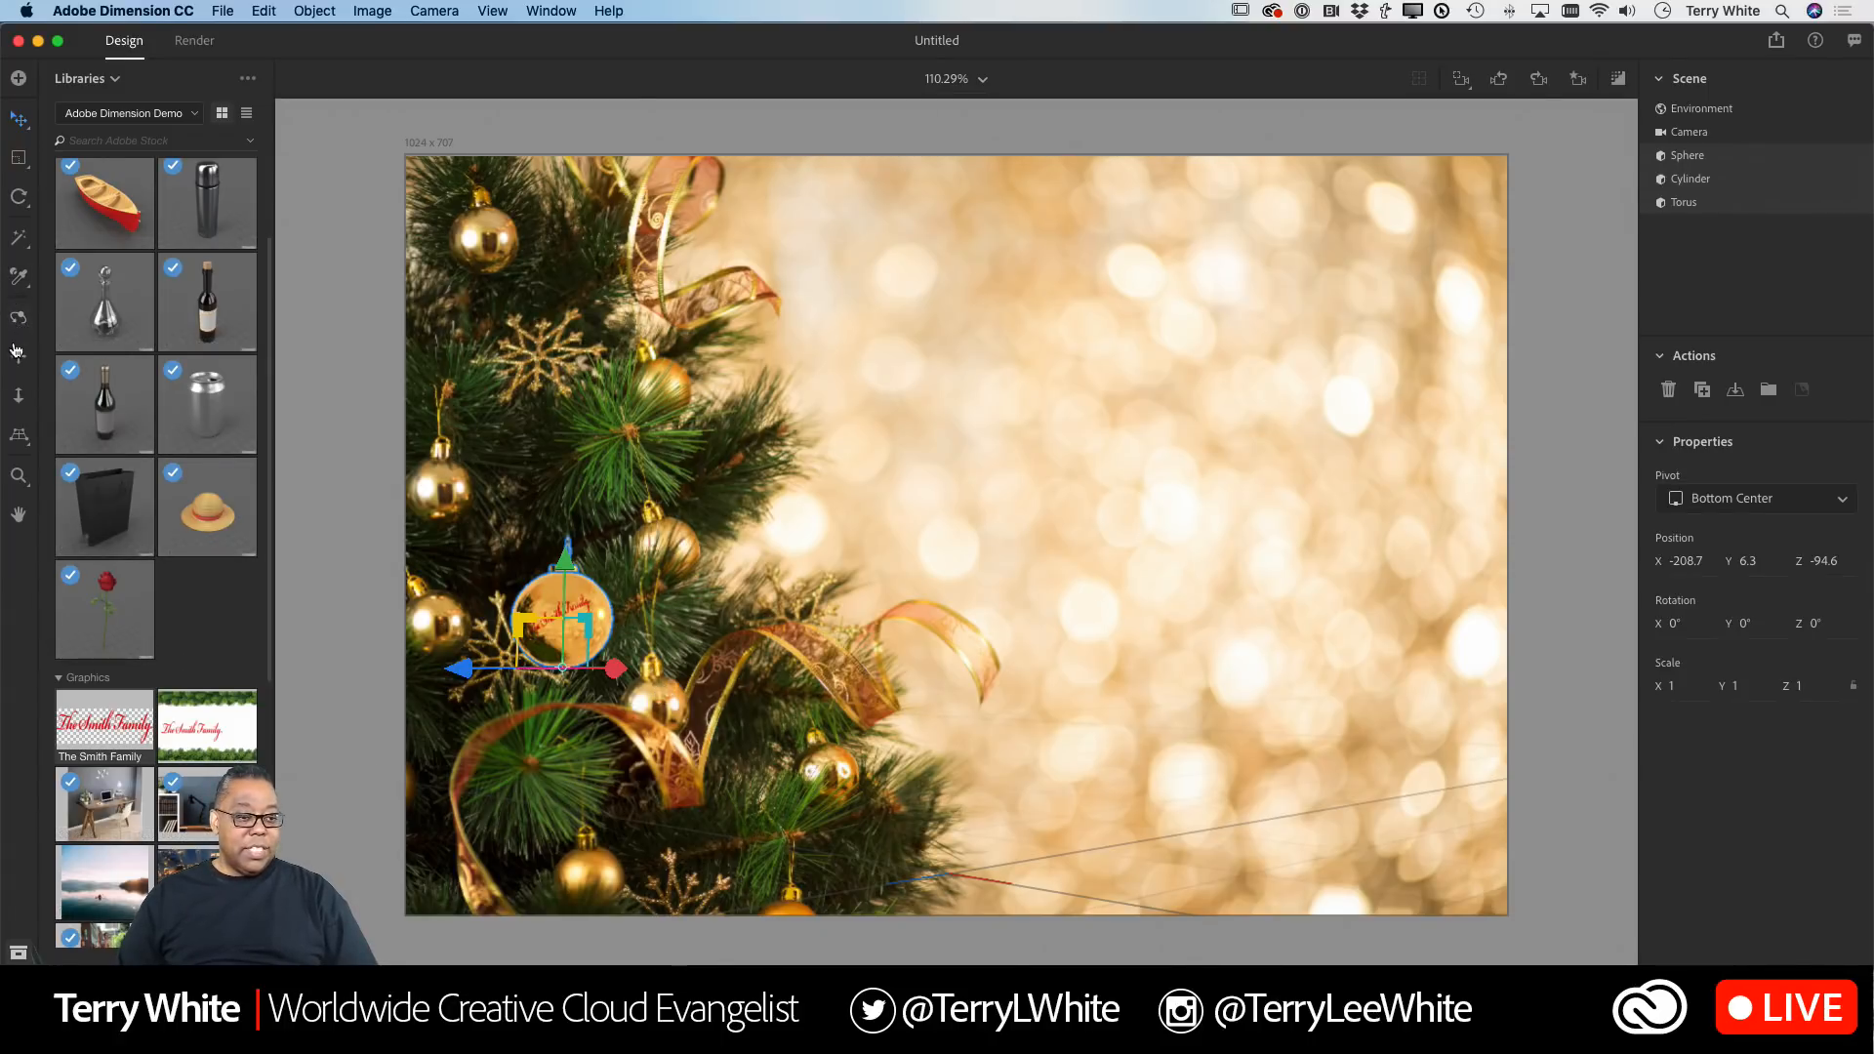
Step: Lower the scene horizon with the Horizon tool to match the background
left_click(18, 435)
left_click_drag(955, 647, 973, 727)
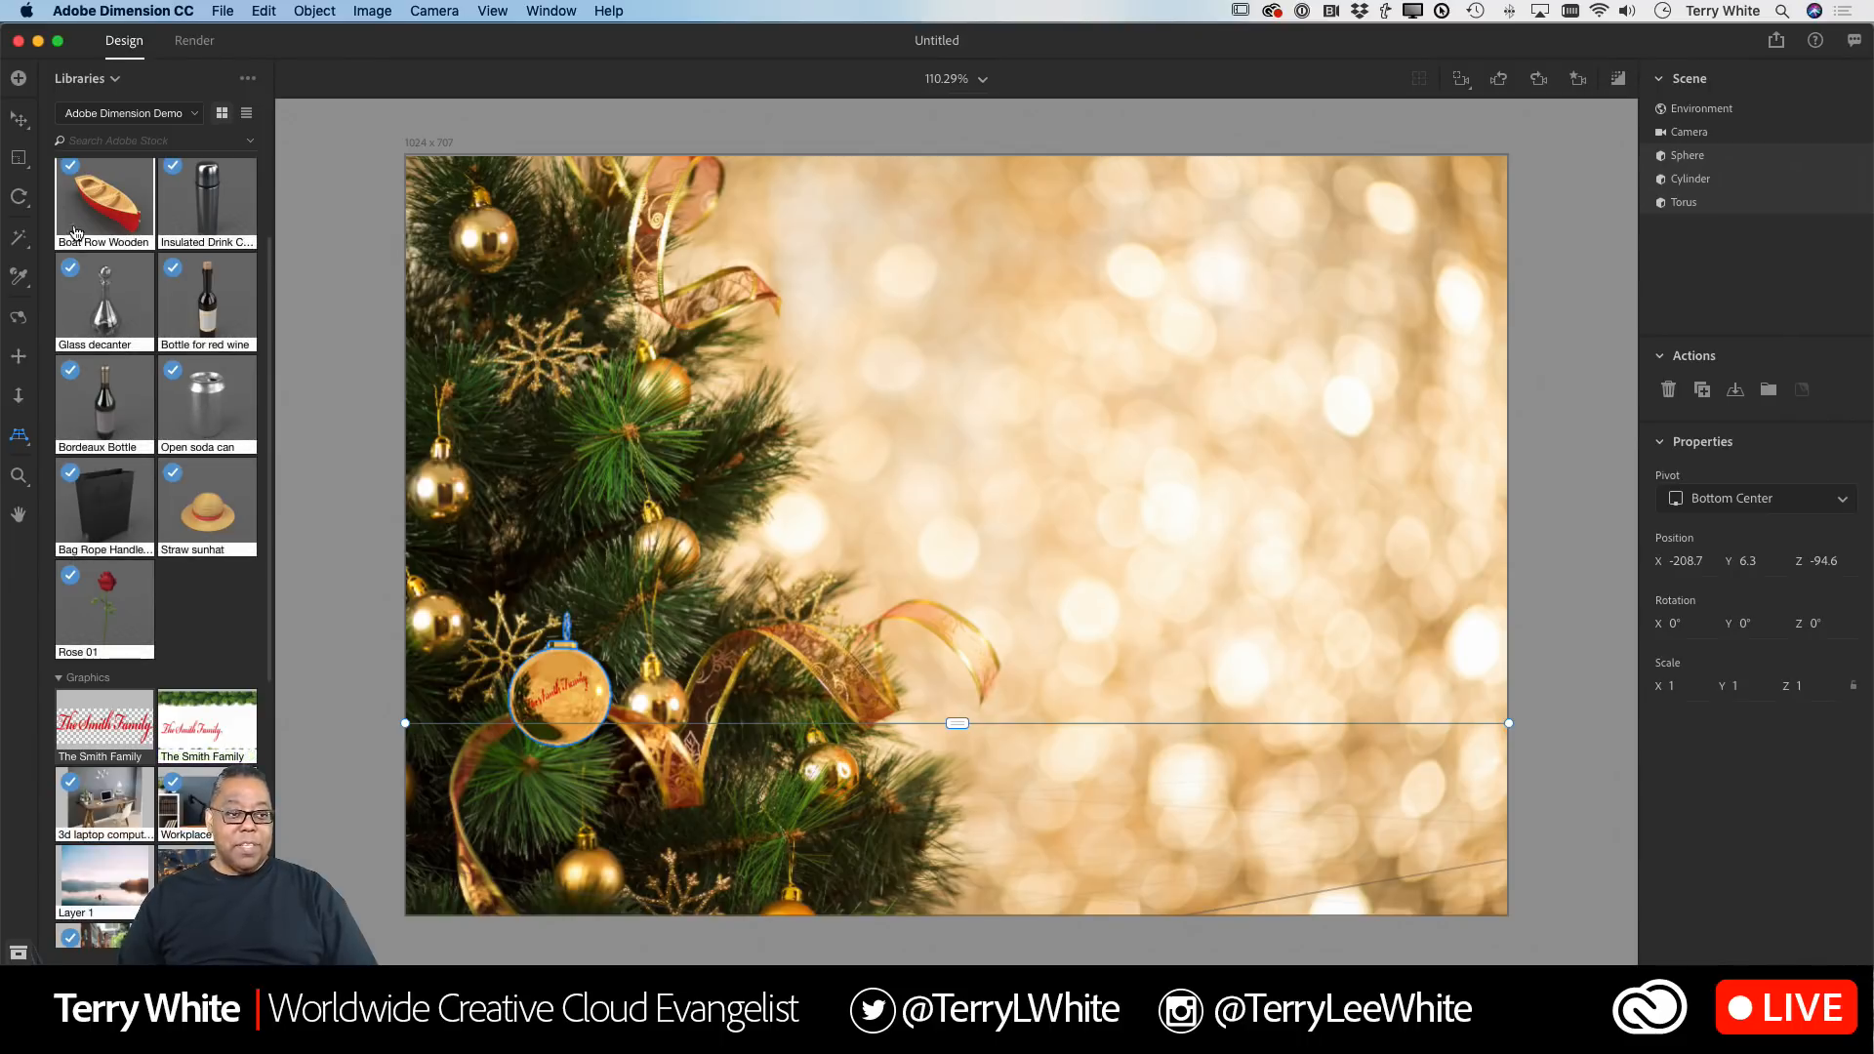
Step: Move the ornament right to about X -175.9 among the branches and deselect it
left_click(19, 122)
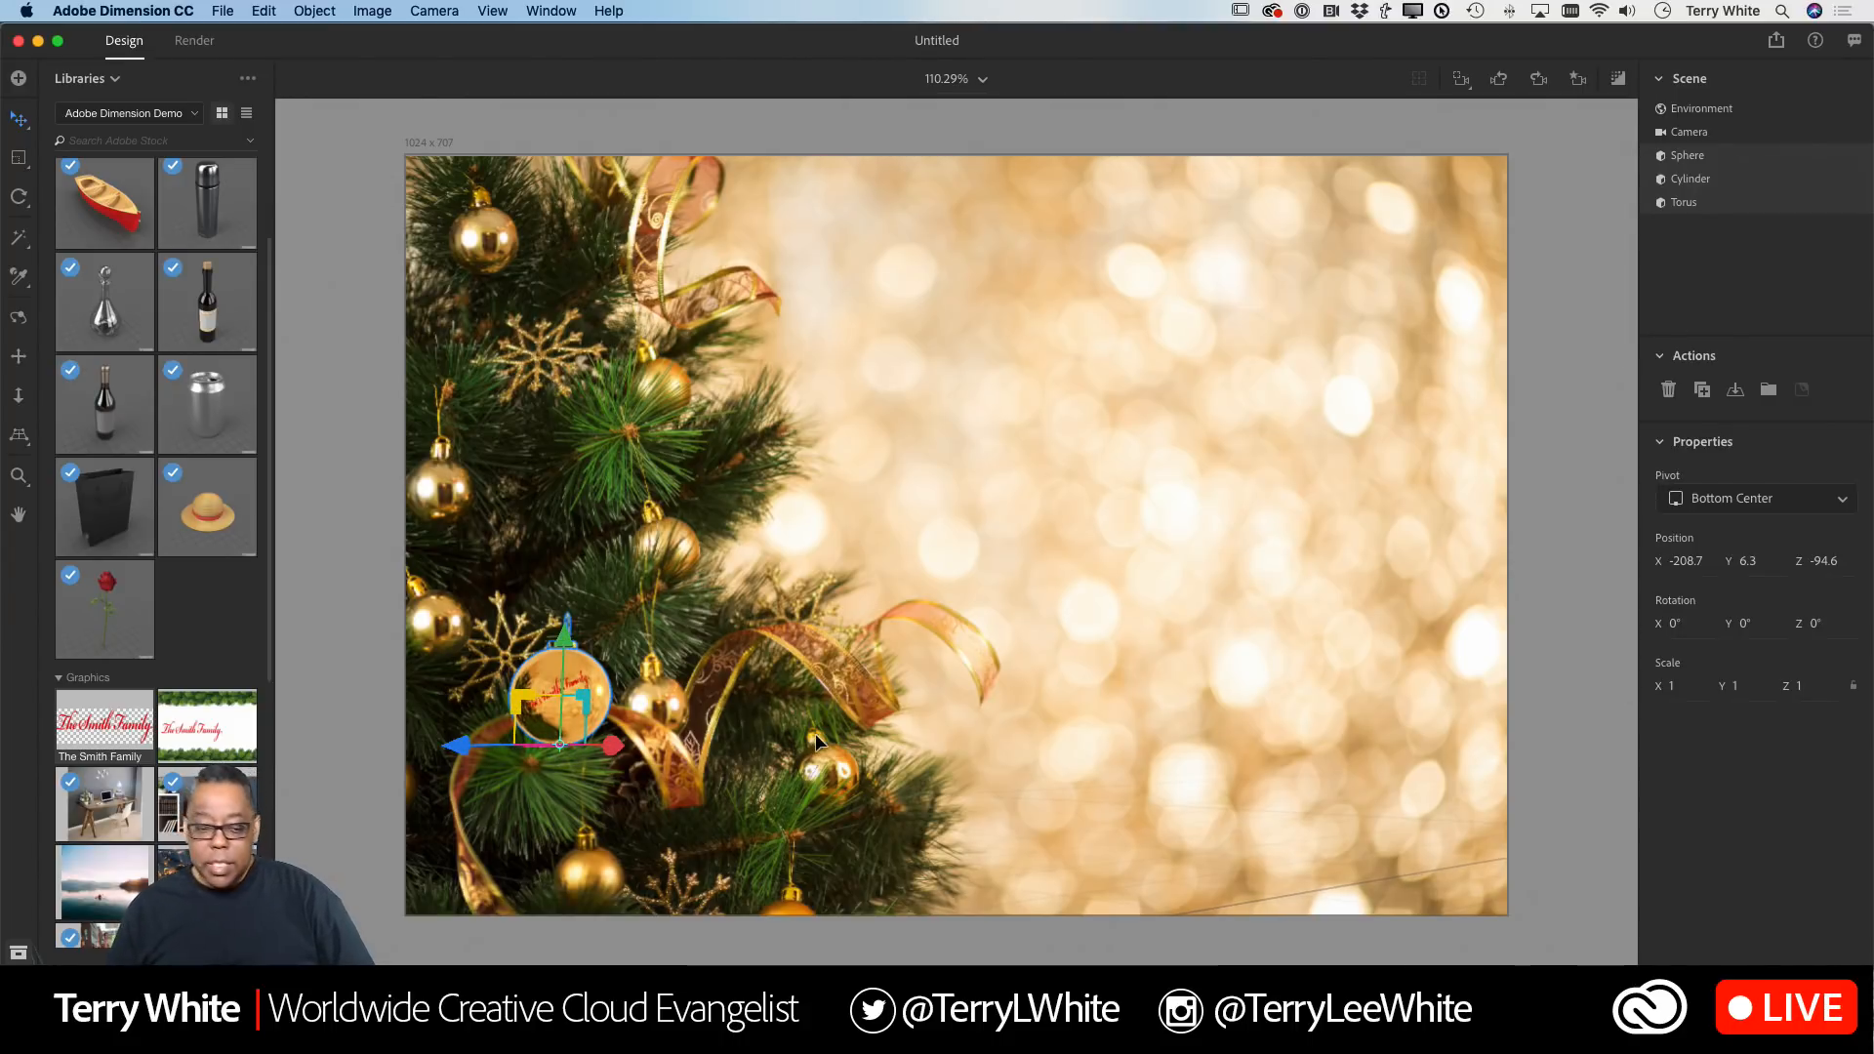
left_click_drag(613, 746, 707, 754)
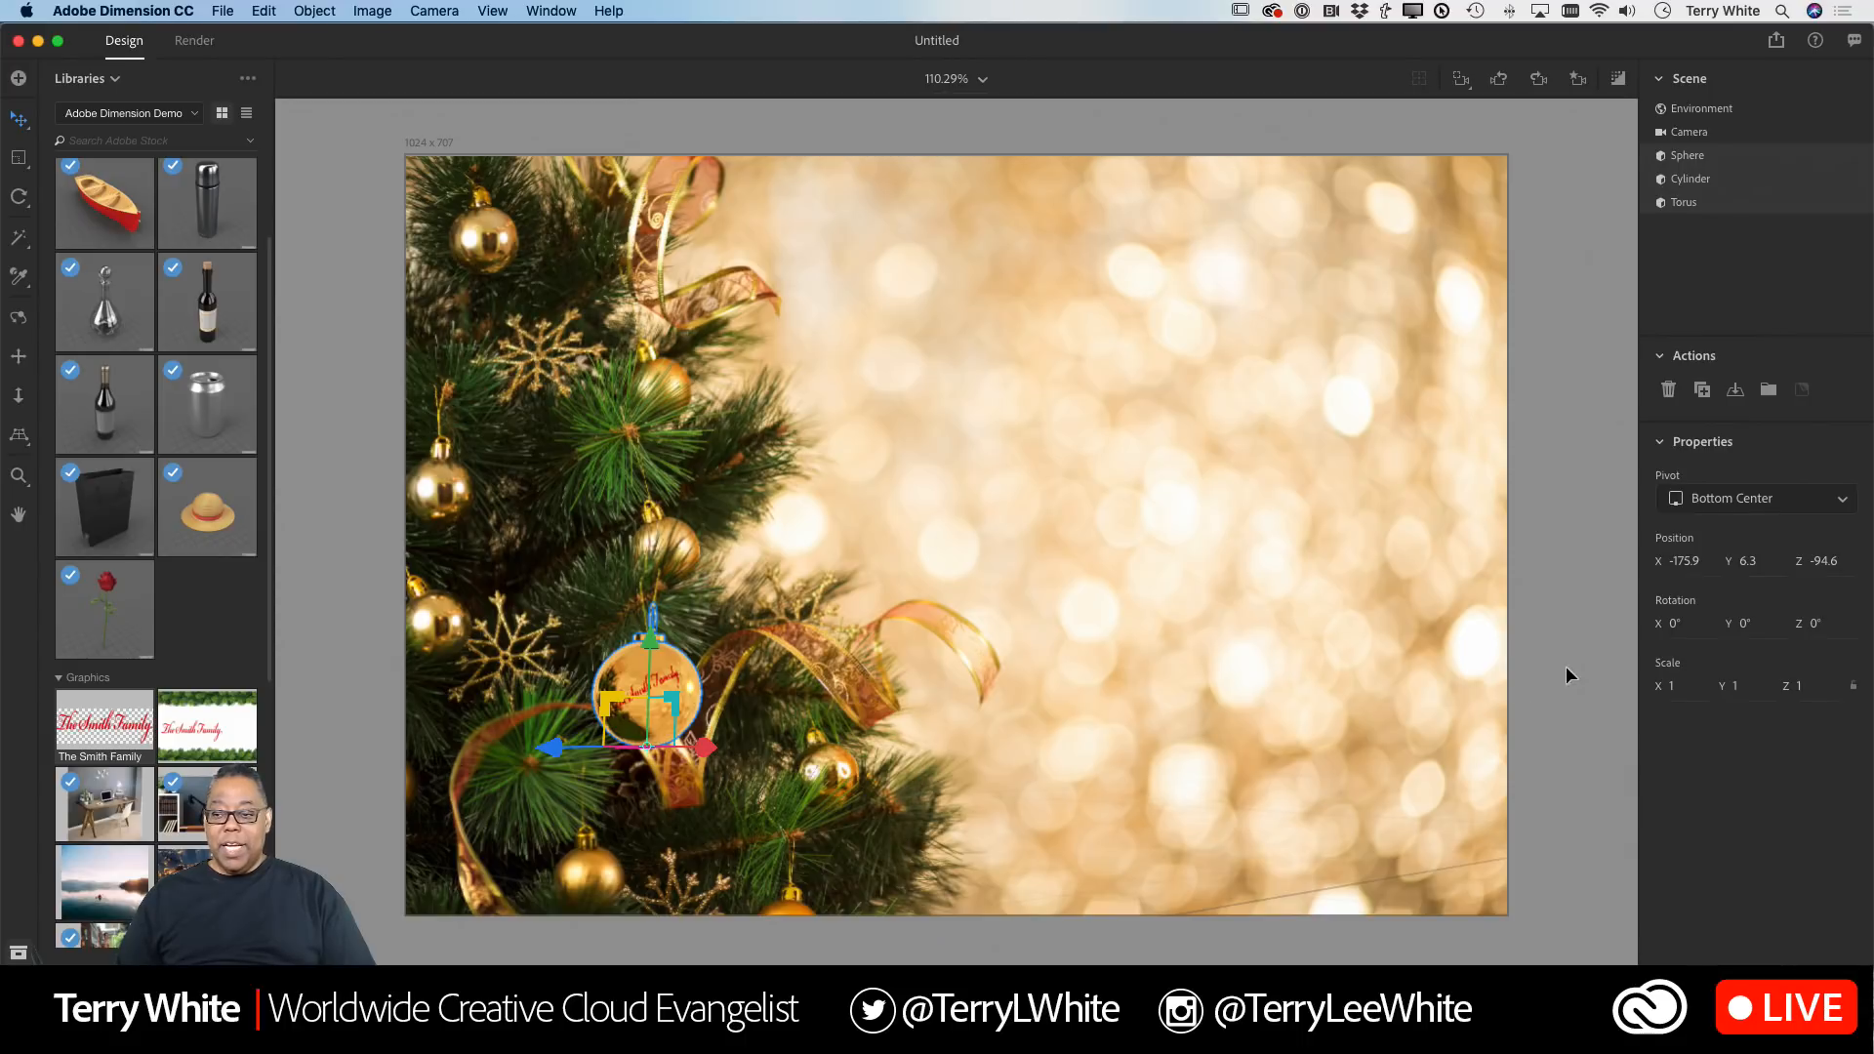
left_click(1558, 637)
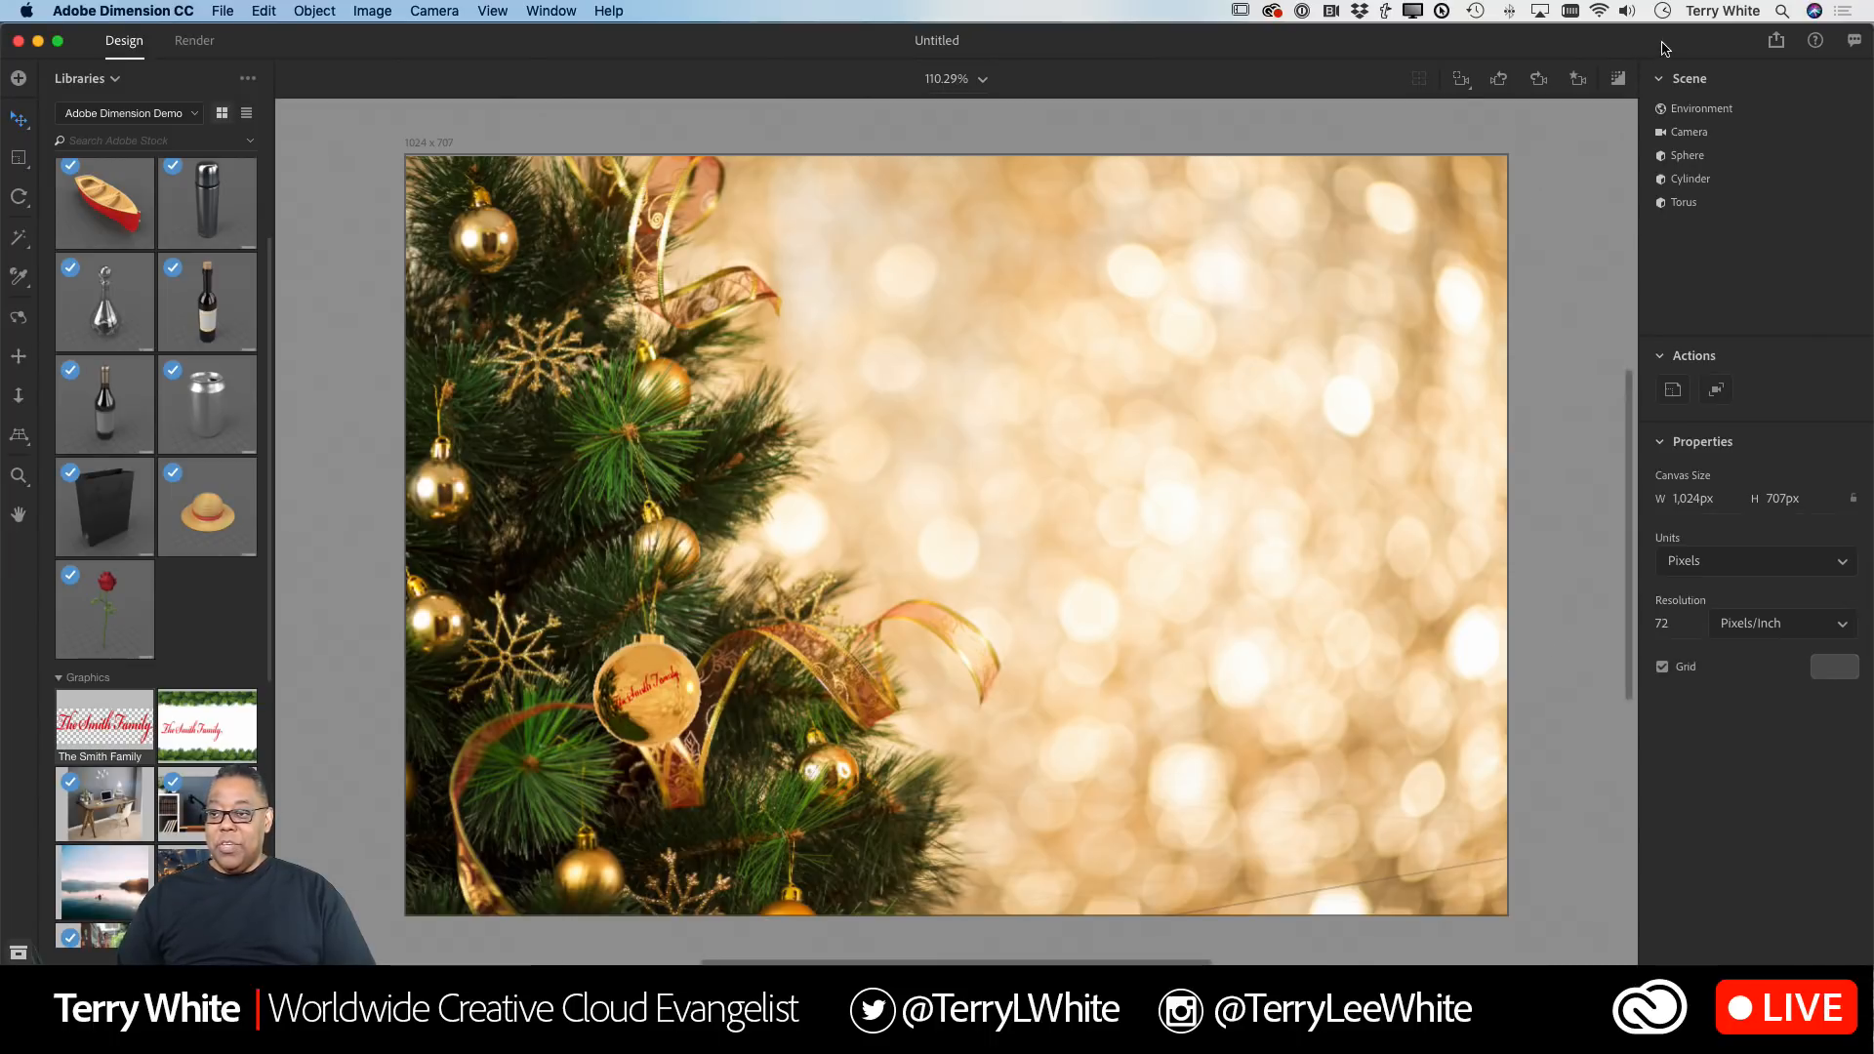
Step: Open the render preview, enlarge it to full view, then shrink and close it
left_click(1618, 80)
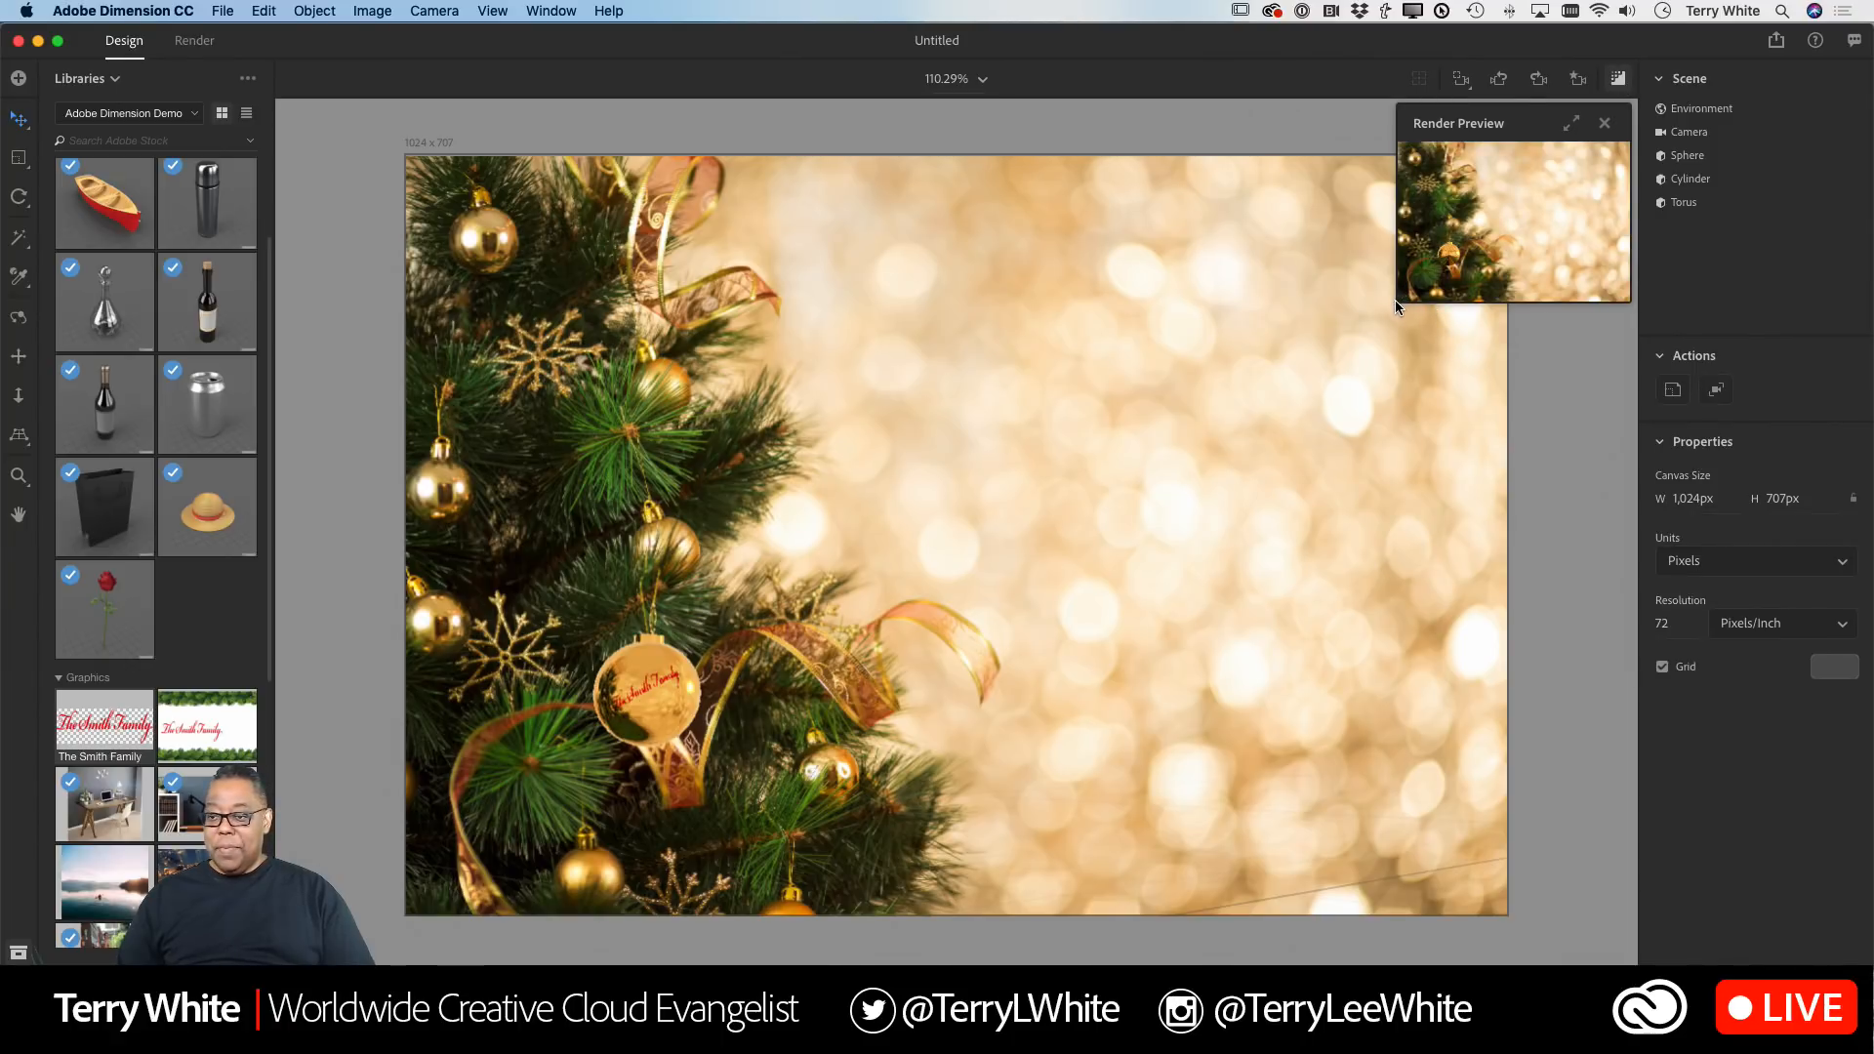
left_click(1572, 124)
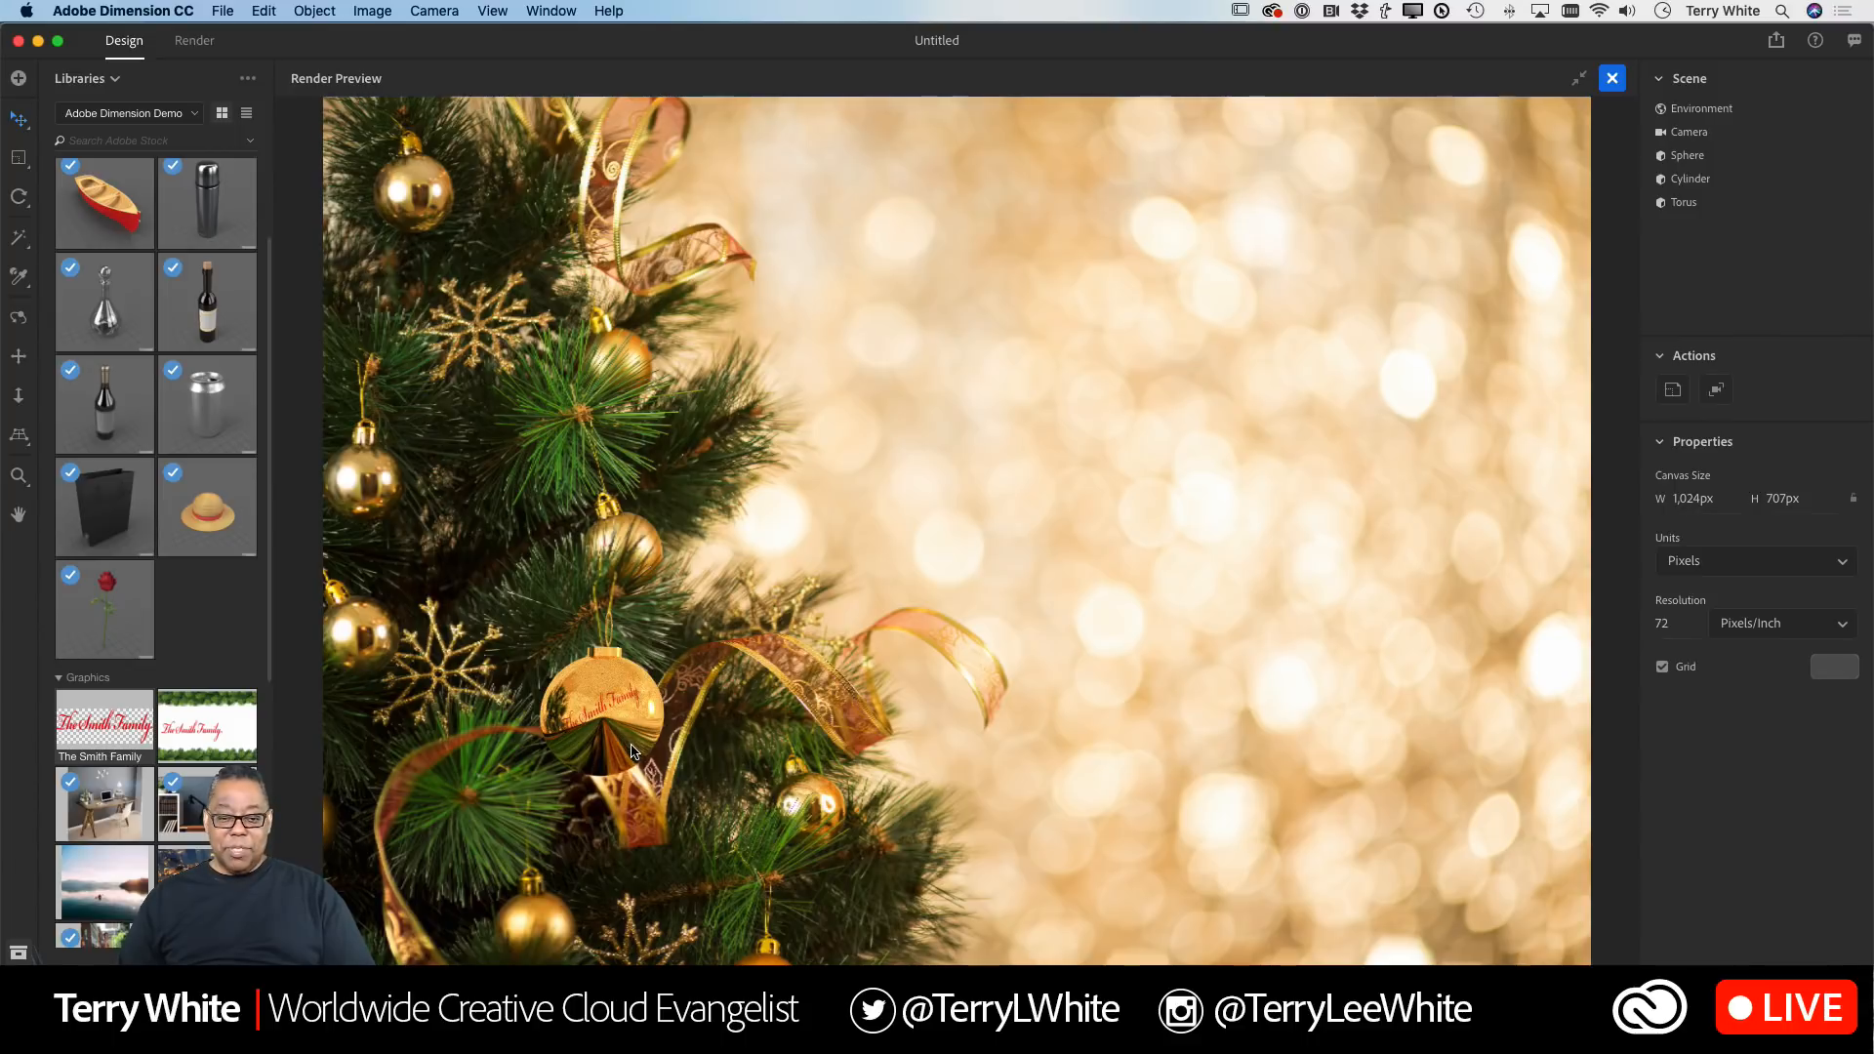
left_click(1580, 82)
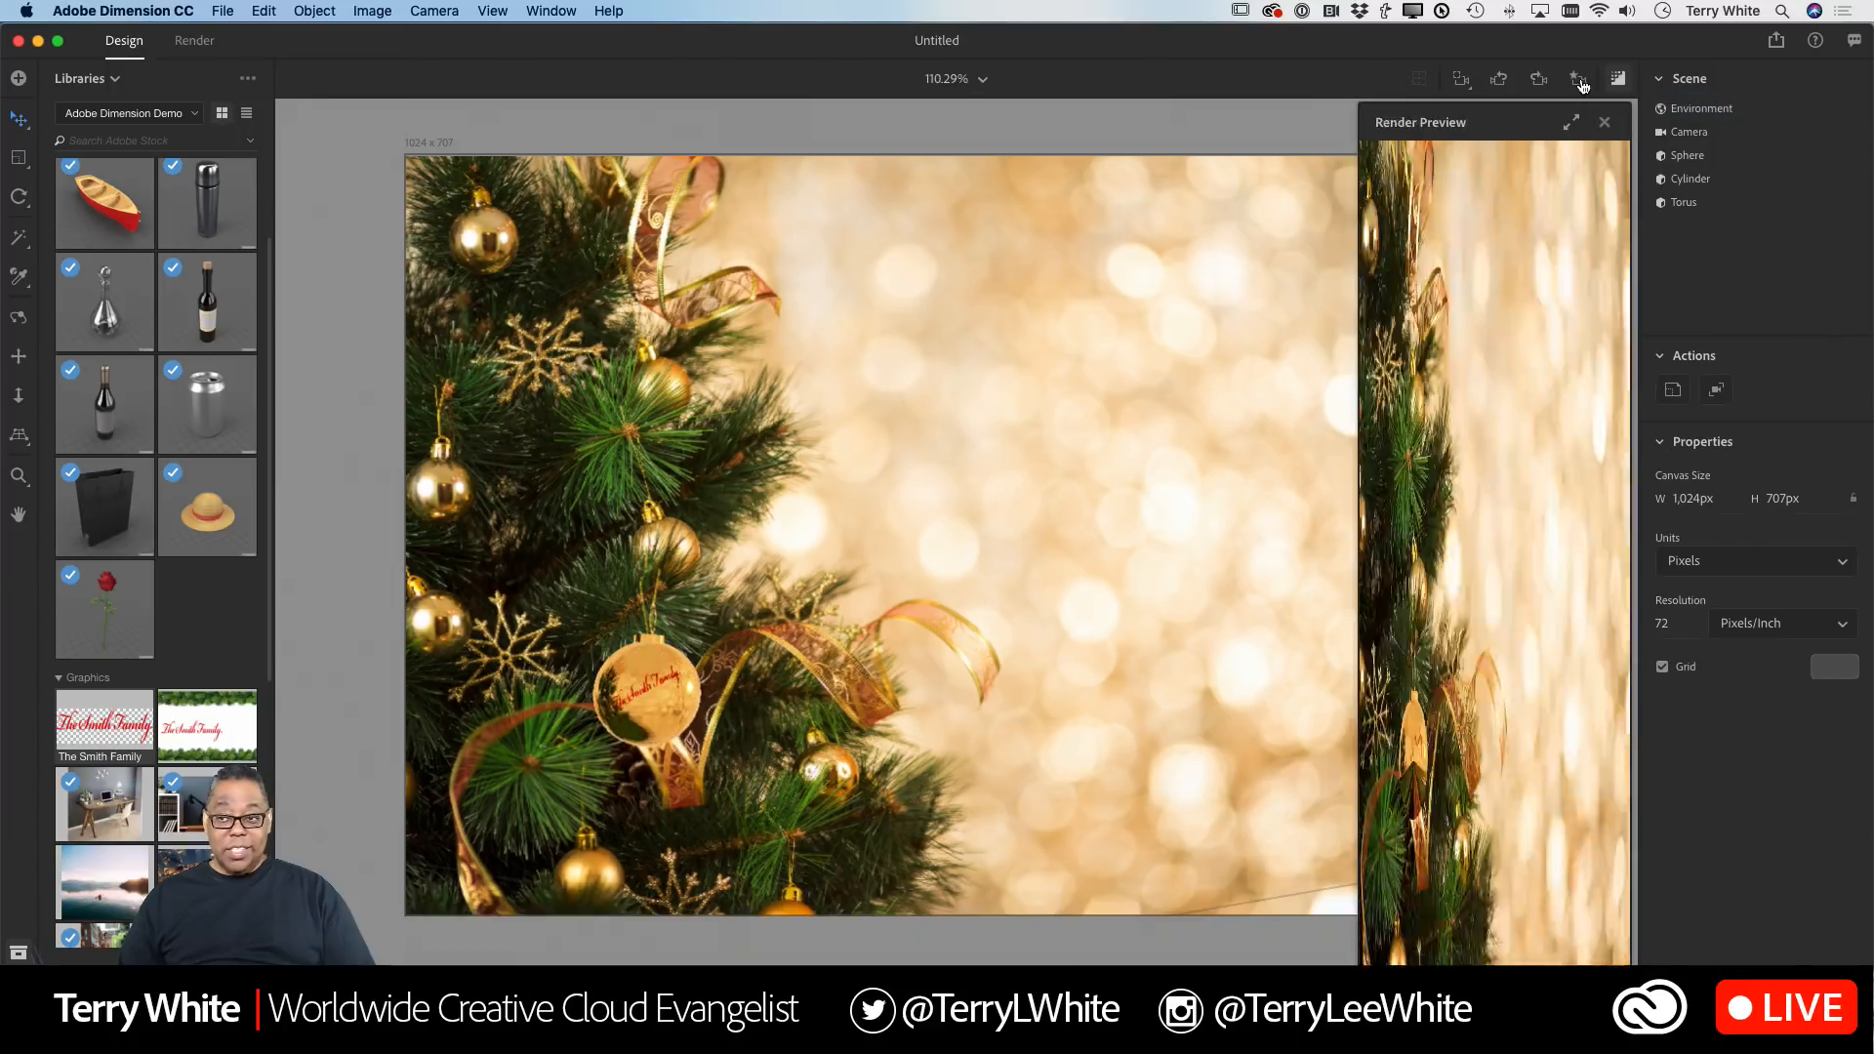
left_click(1606, 125)
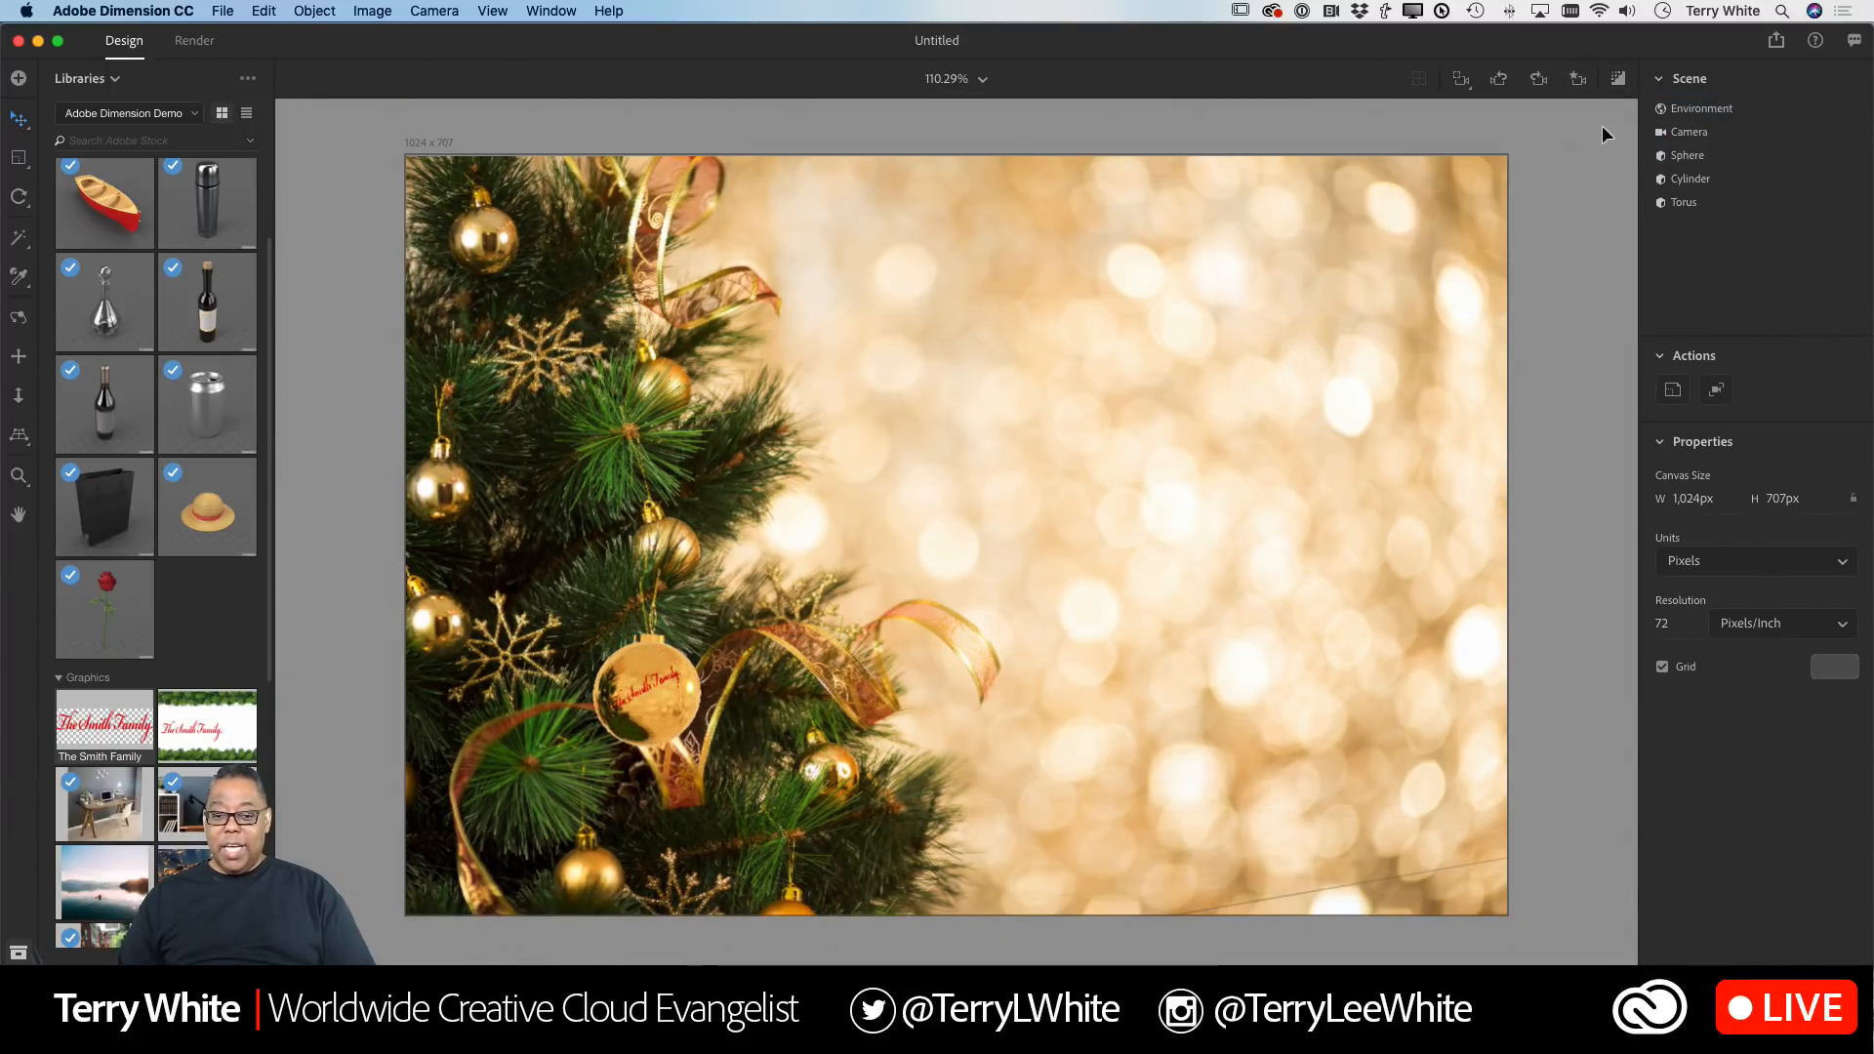
Step: Render the scene at Low (Fast) quality as a PSD named Ornament LIVE
left_click(195, 43)
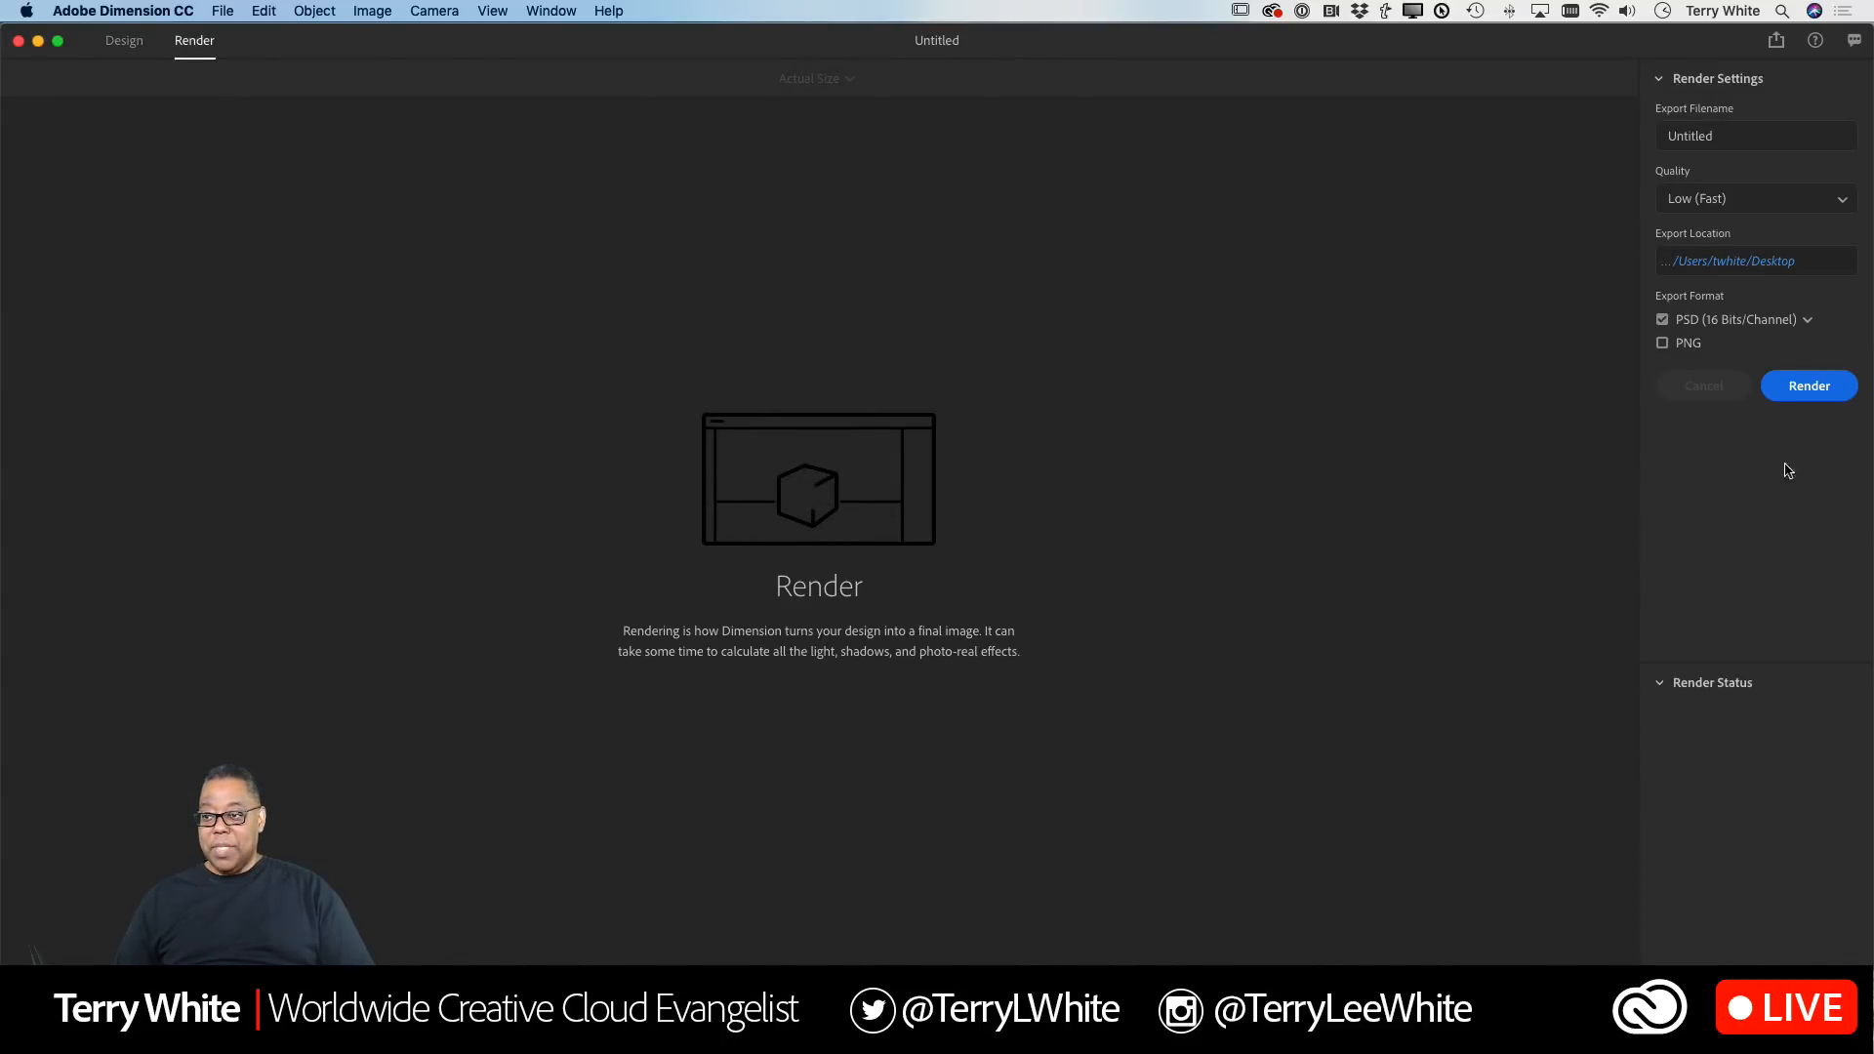
left_click(1733, 142)
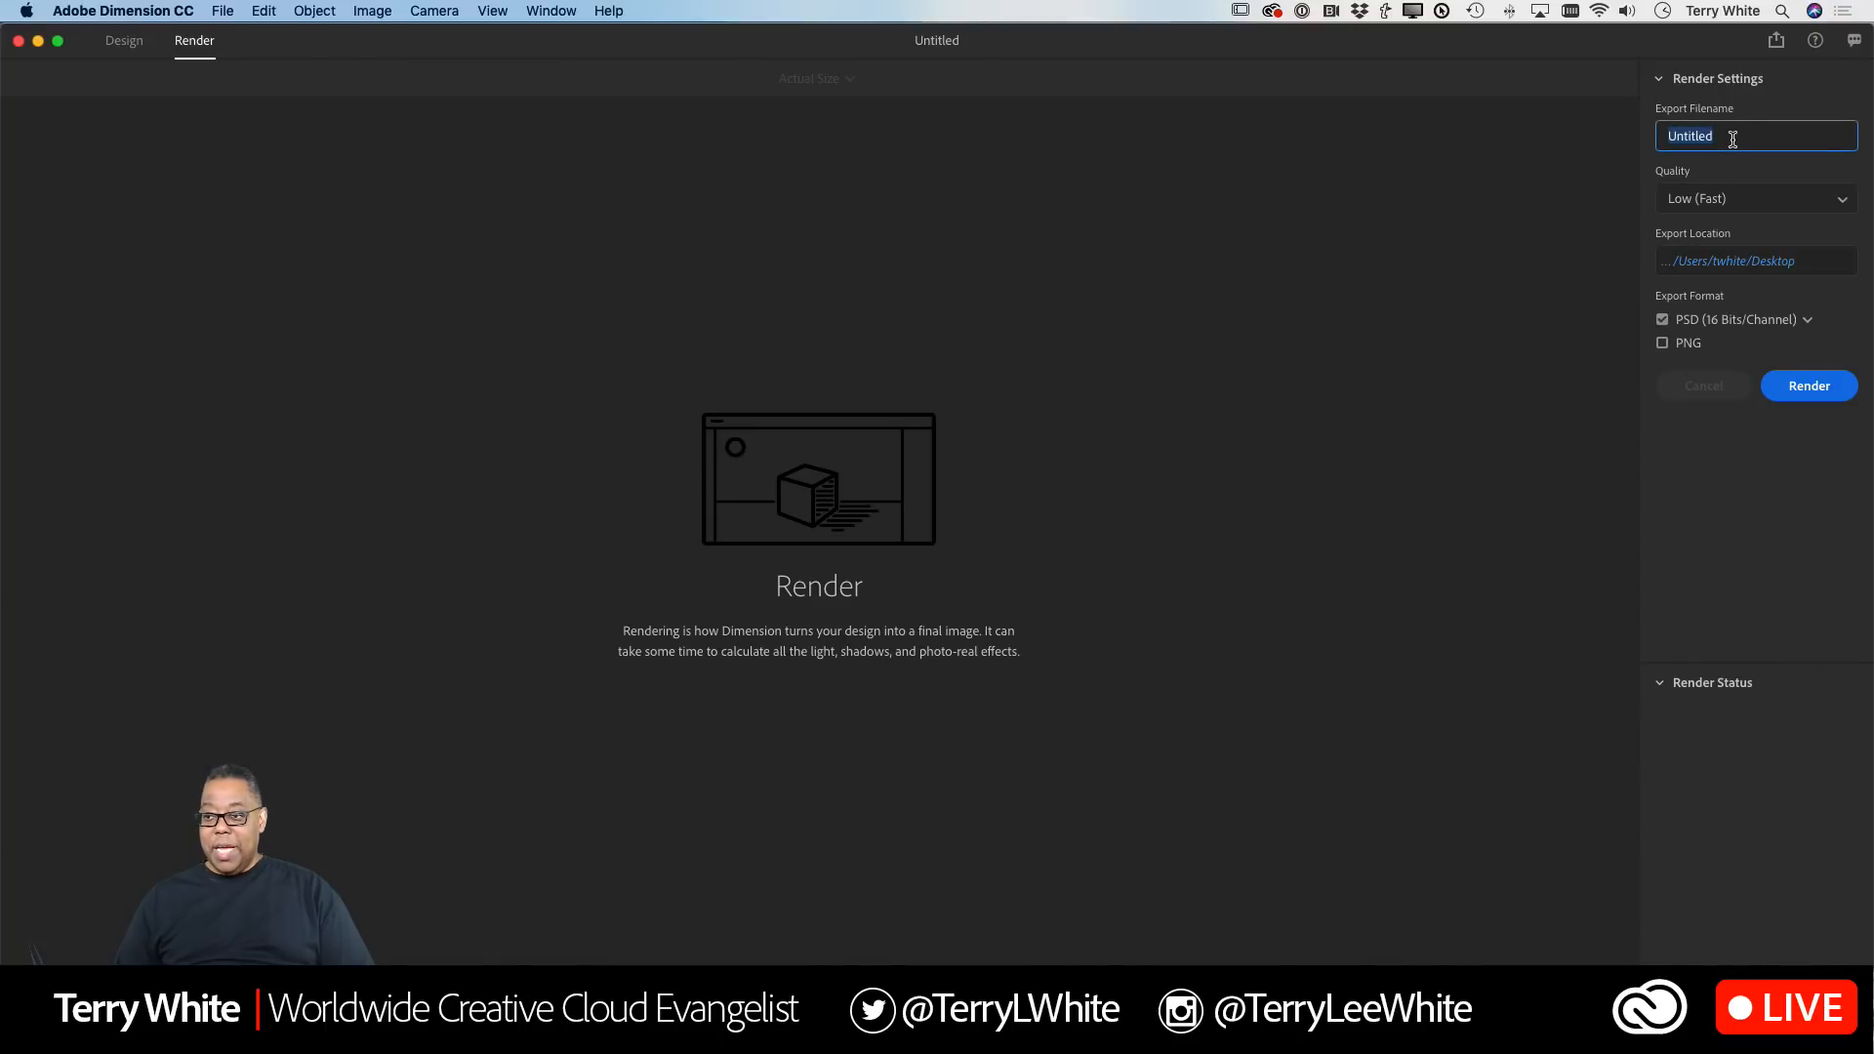
type("Ornament LIVE")
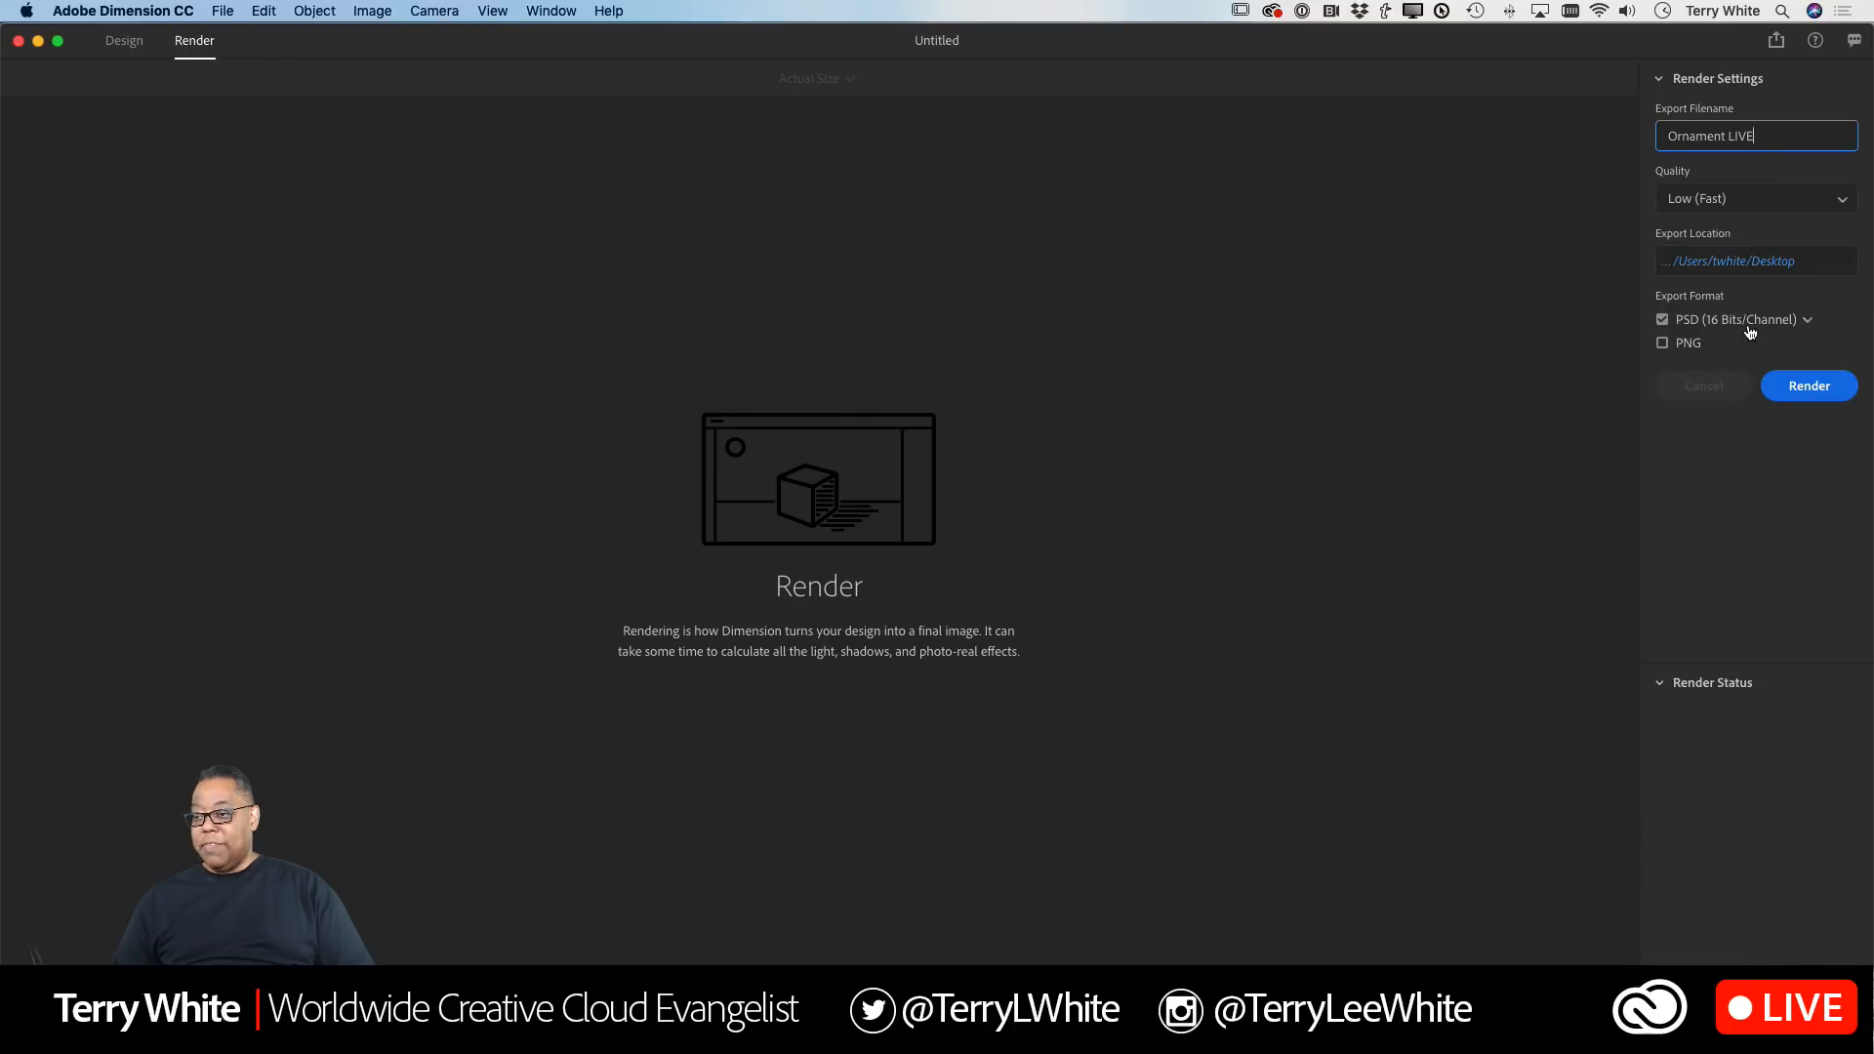
left_click(1719, 202)
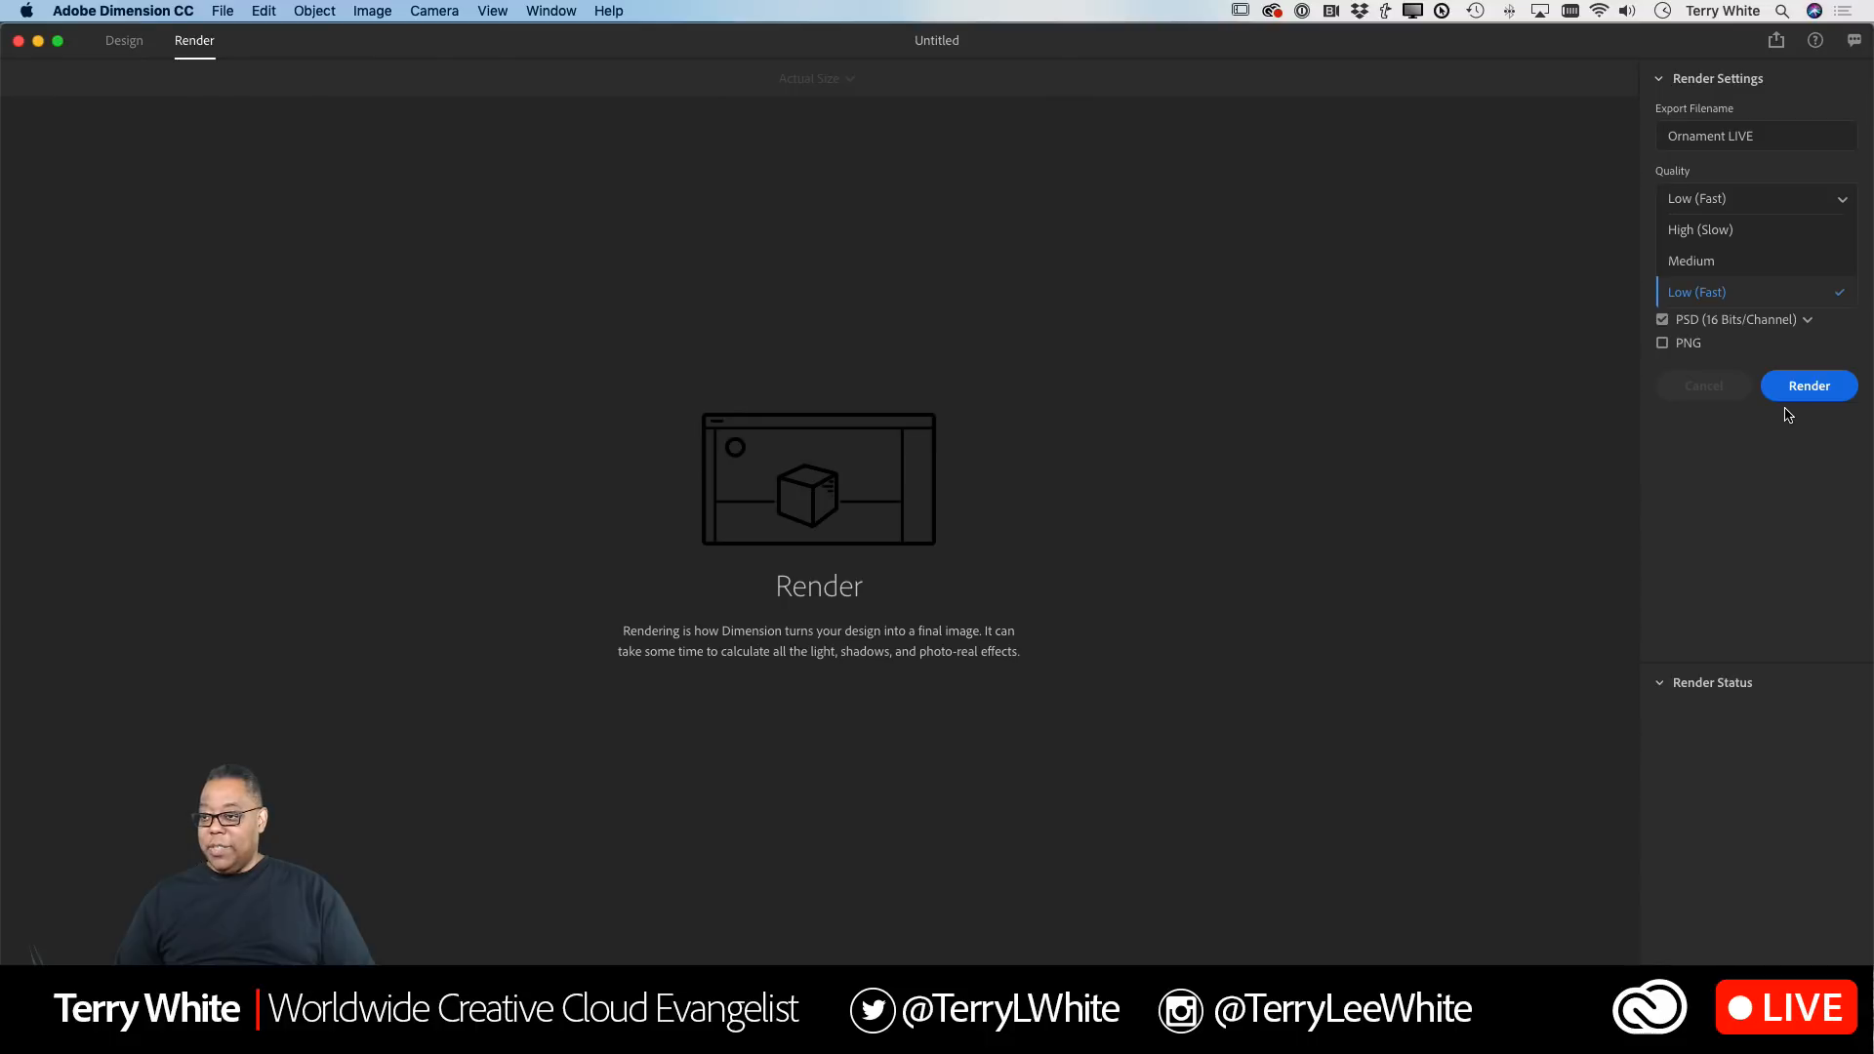
left_click(1711, 198)
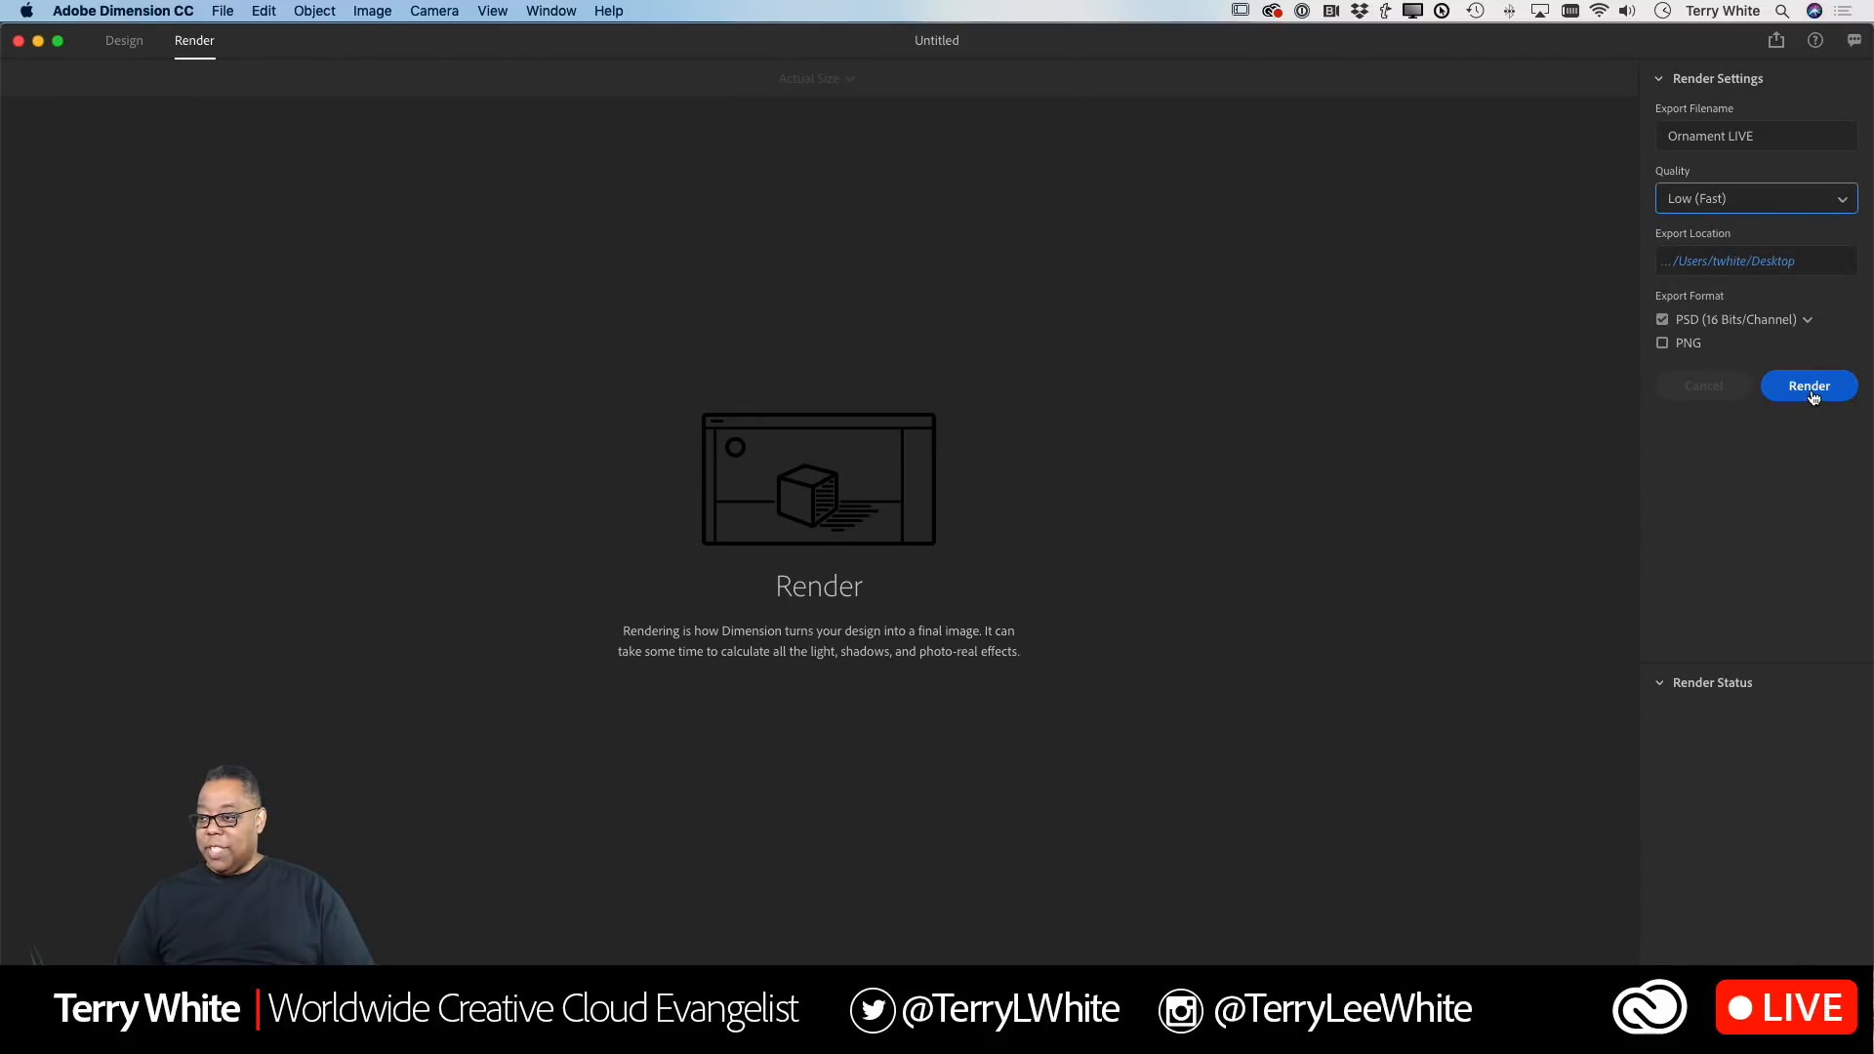
left_click(1809, 387)
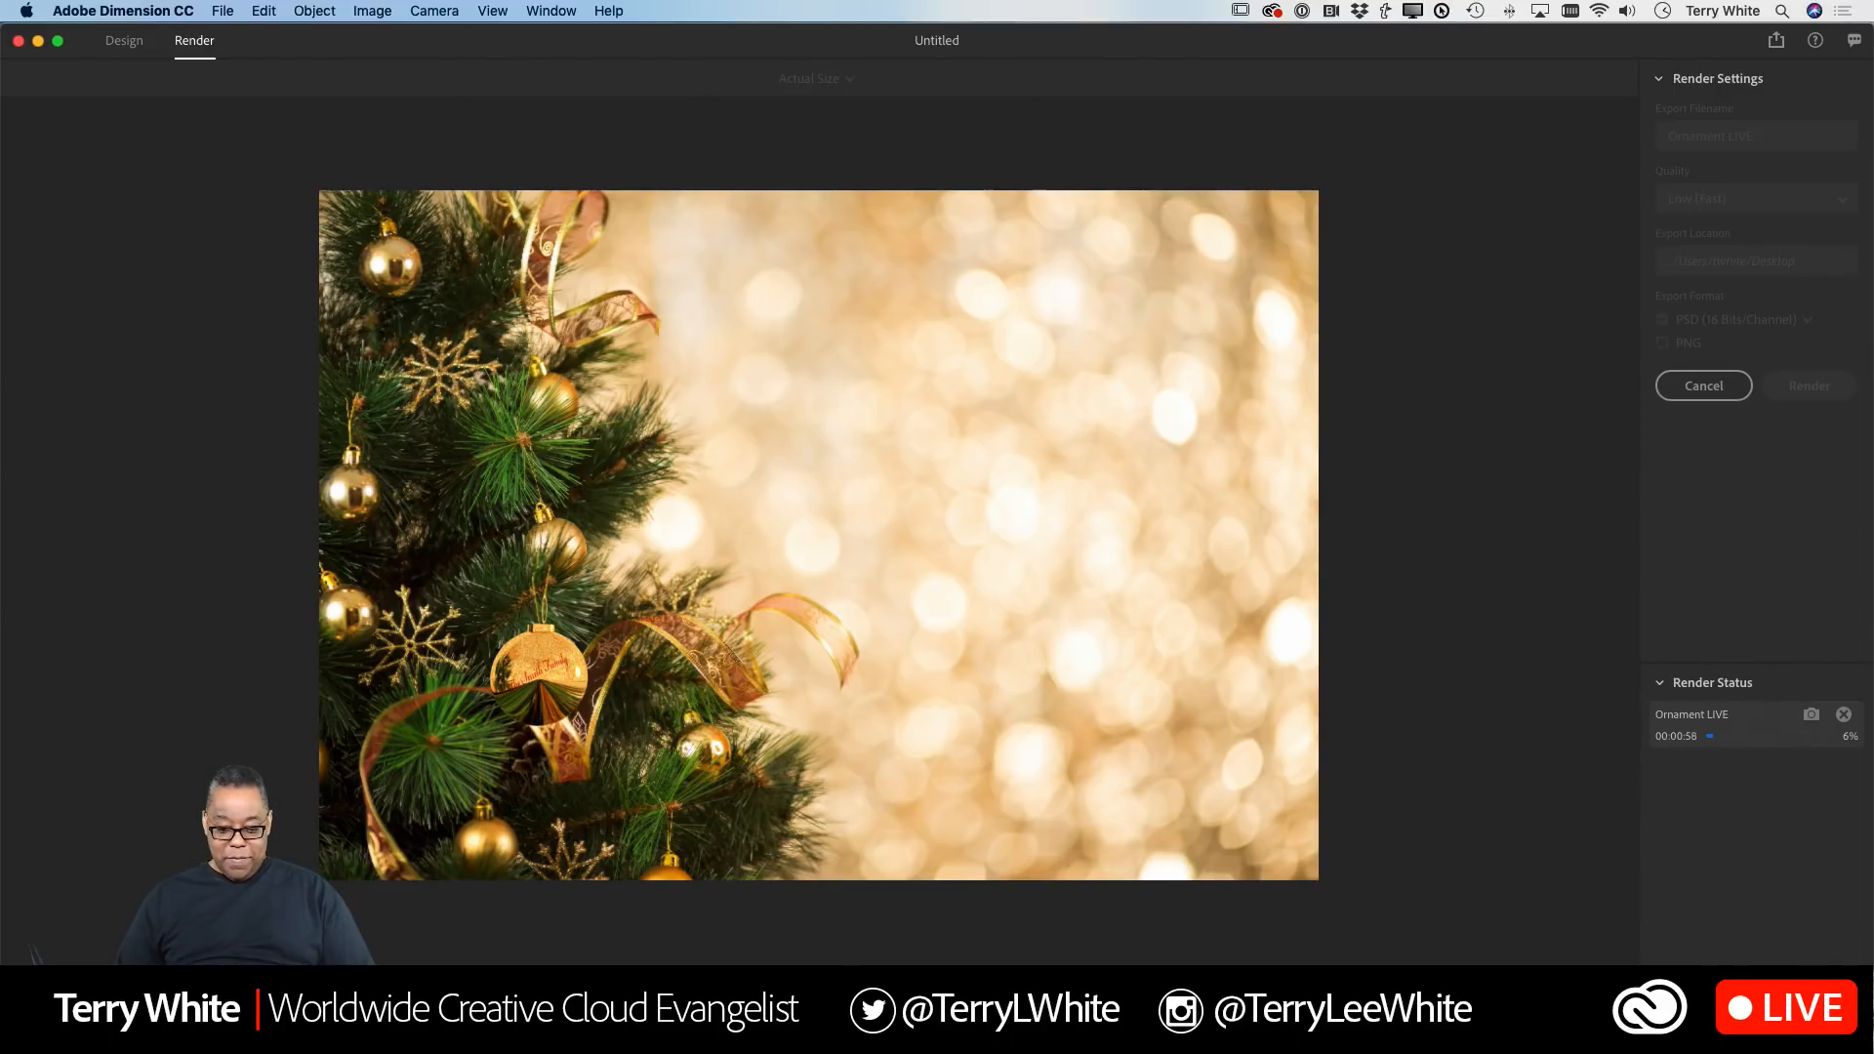
Step: Open the rendered PSD in Photoshop and compare the ornament layer against the background by toggling layer visibility
left_click(667, 1020)
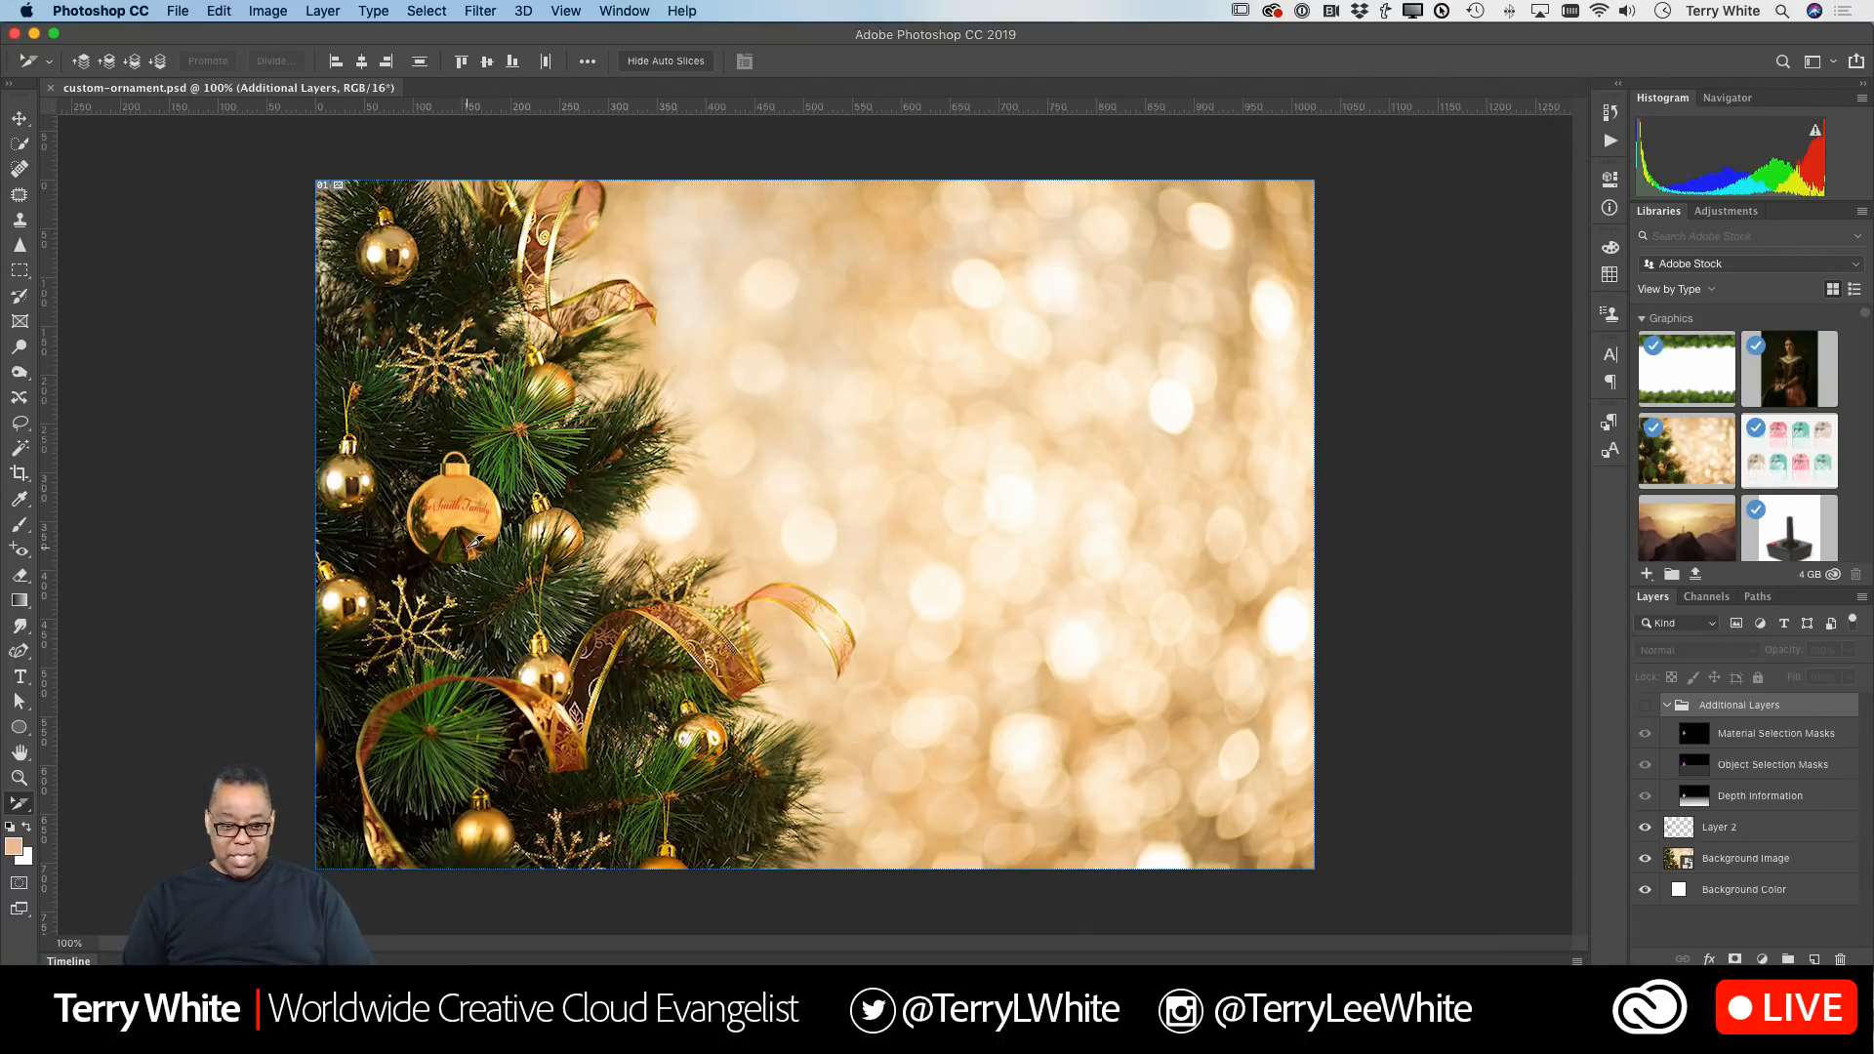
key("super+equal")
key("super+minus")
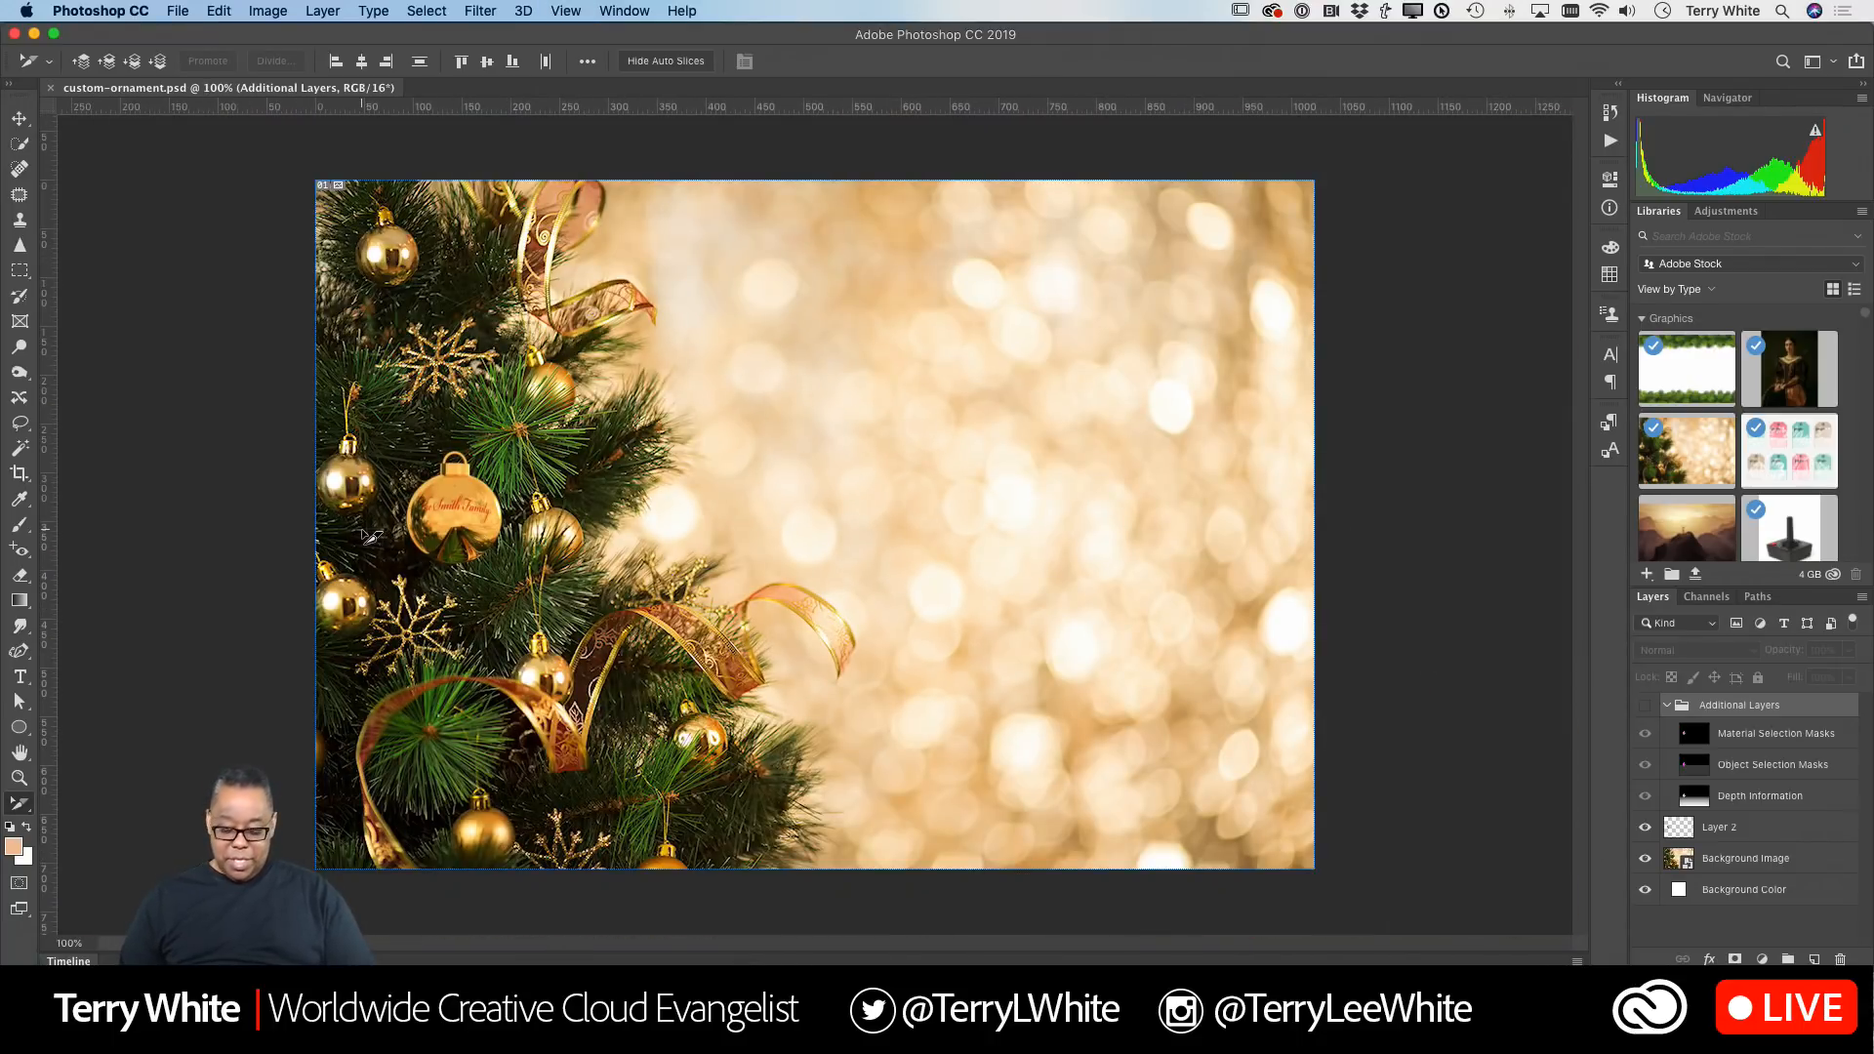
key("super+equal")
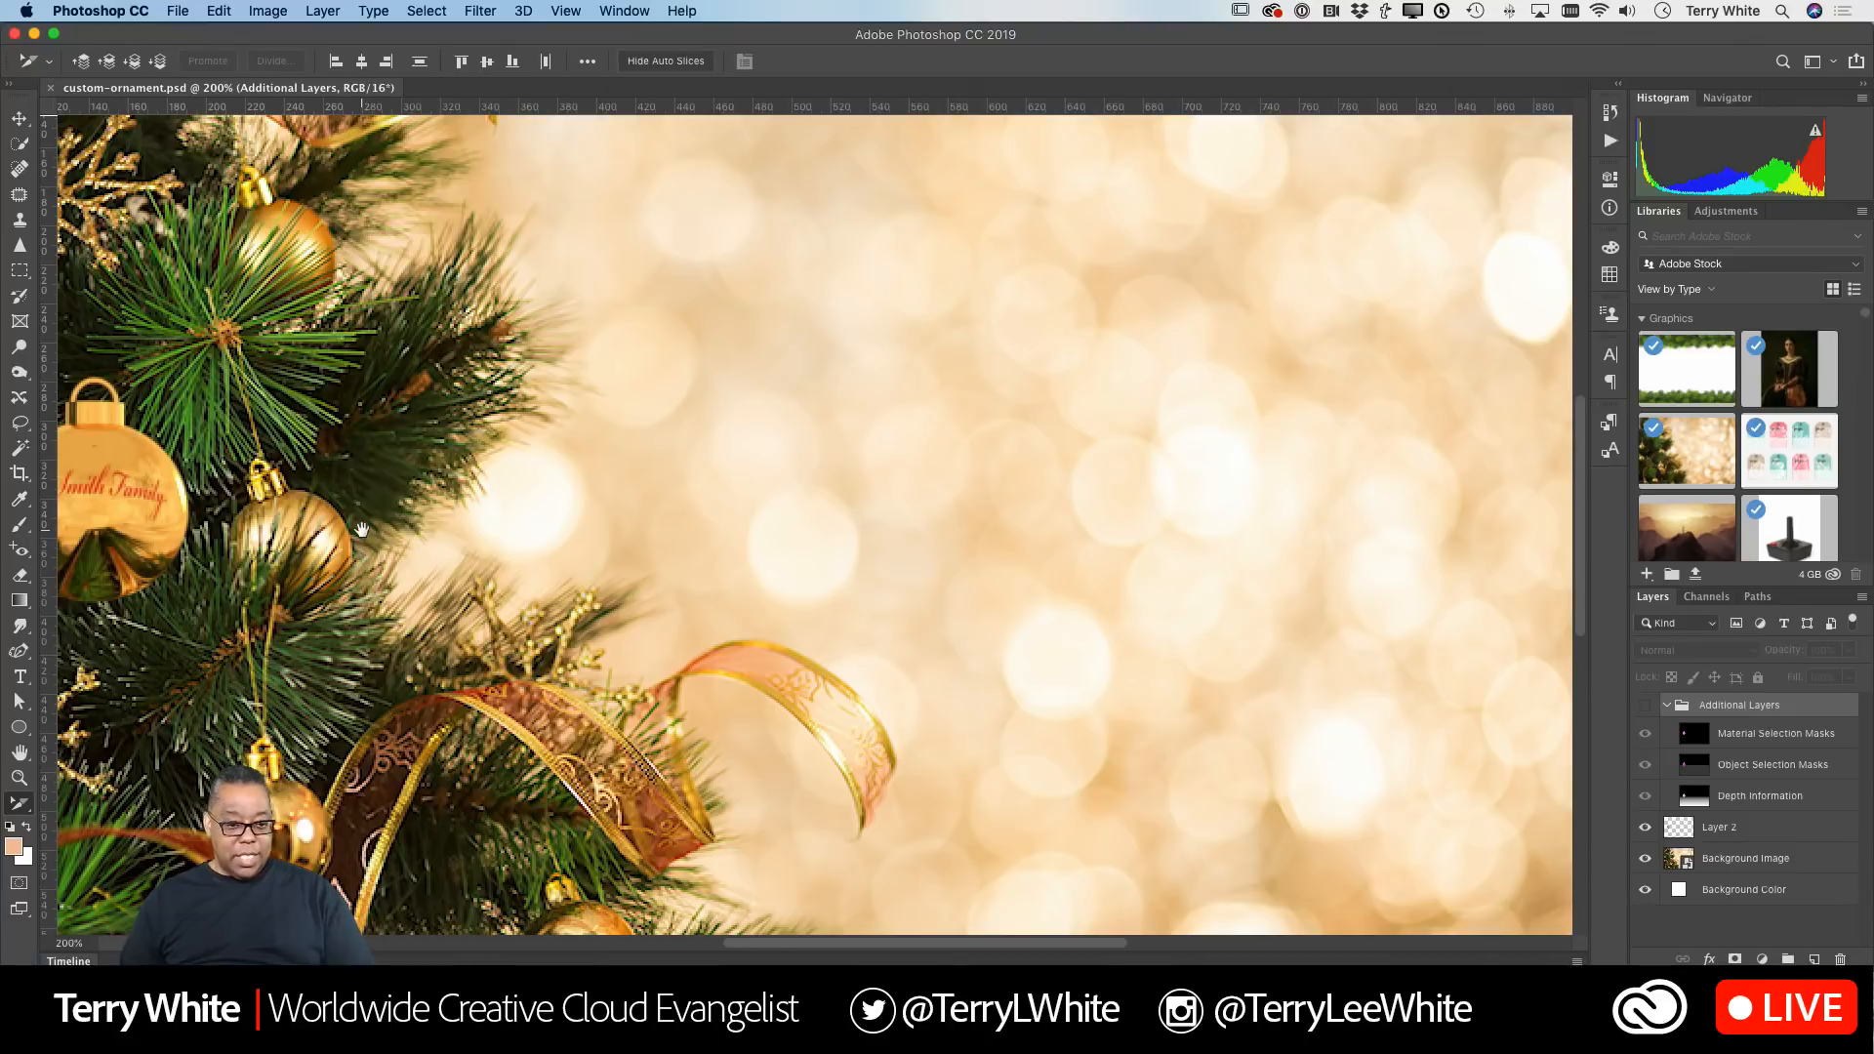
scroll(361, 530, "left", 5)
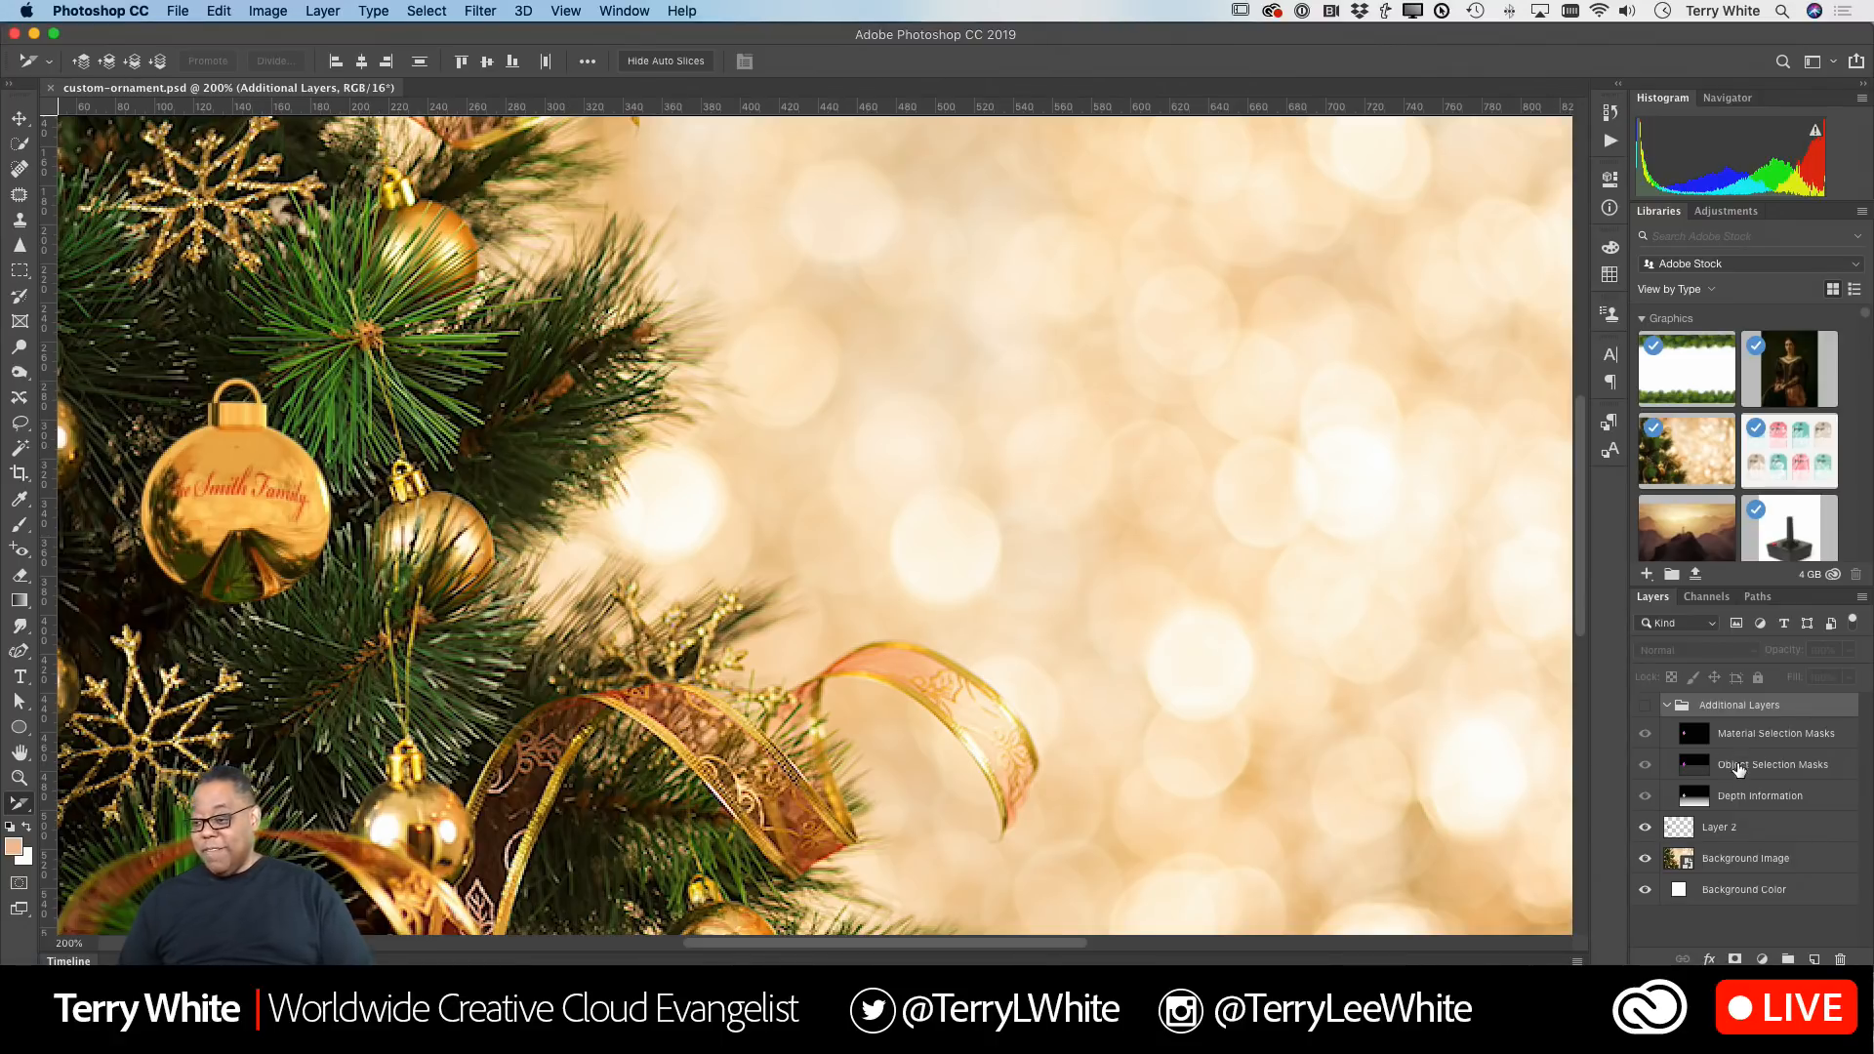
left_click(1645, 827)
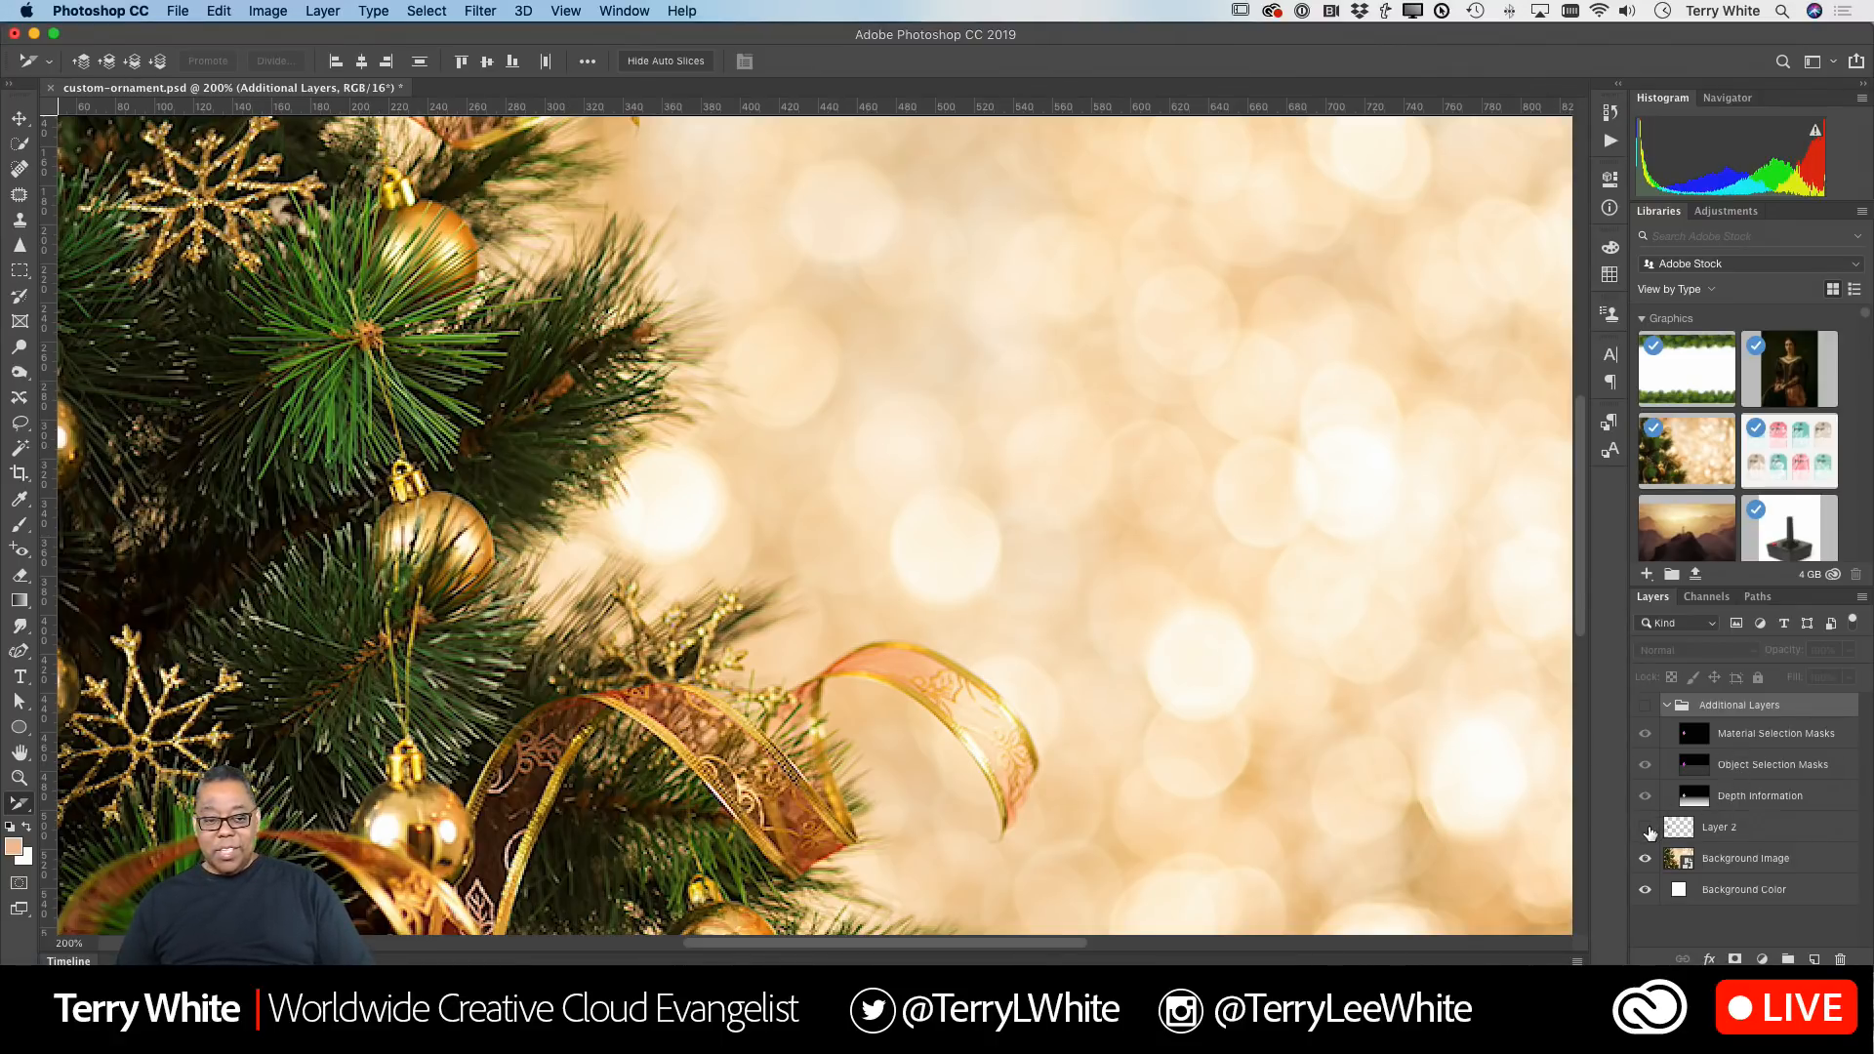
left_click(1645, 827)
left_click(1645, 858)
left_click(1646, 859)
left_click(1645, 828)
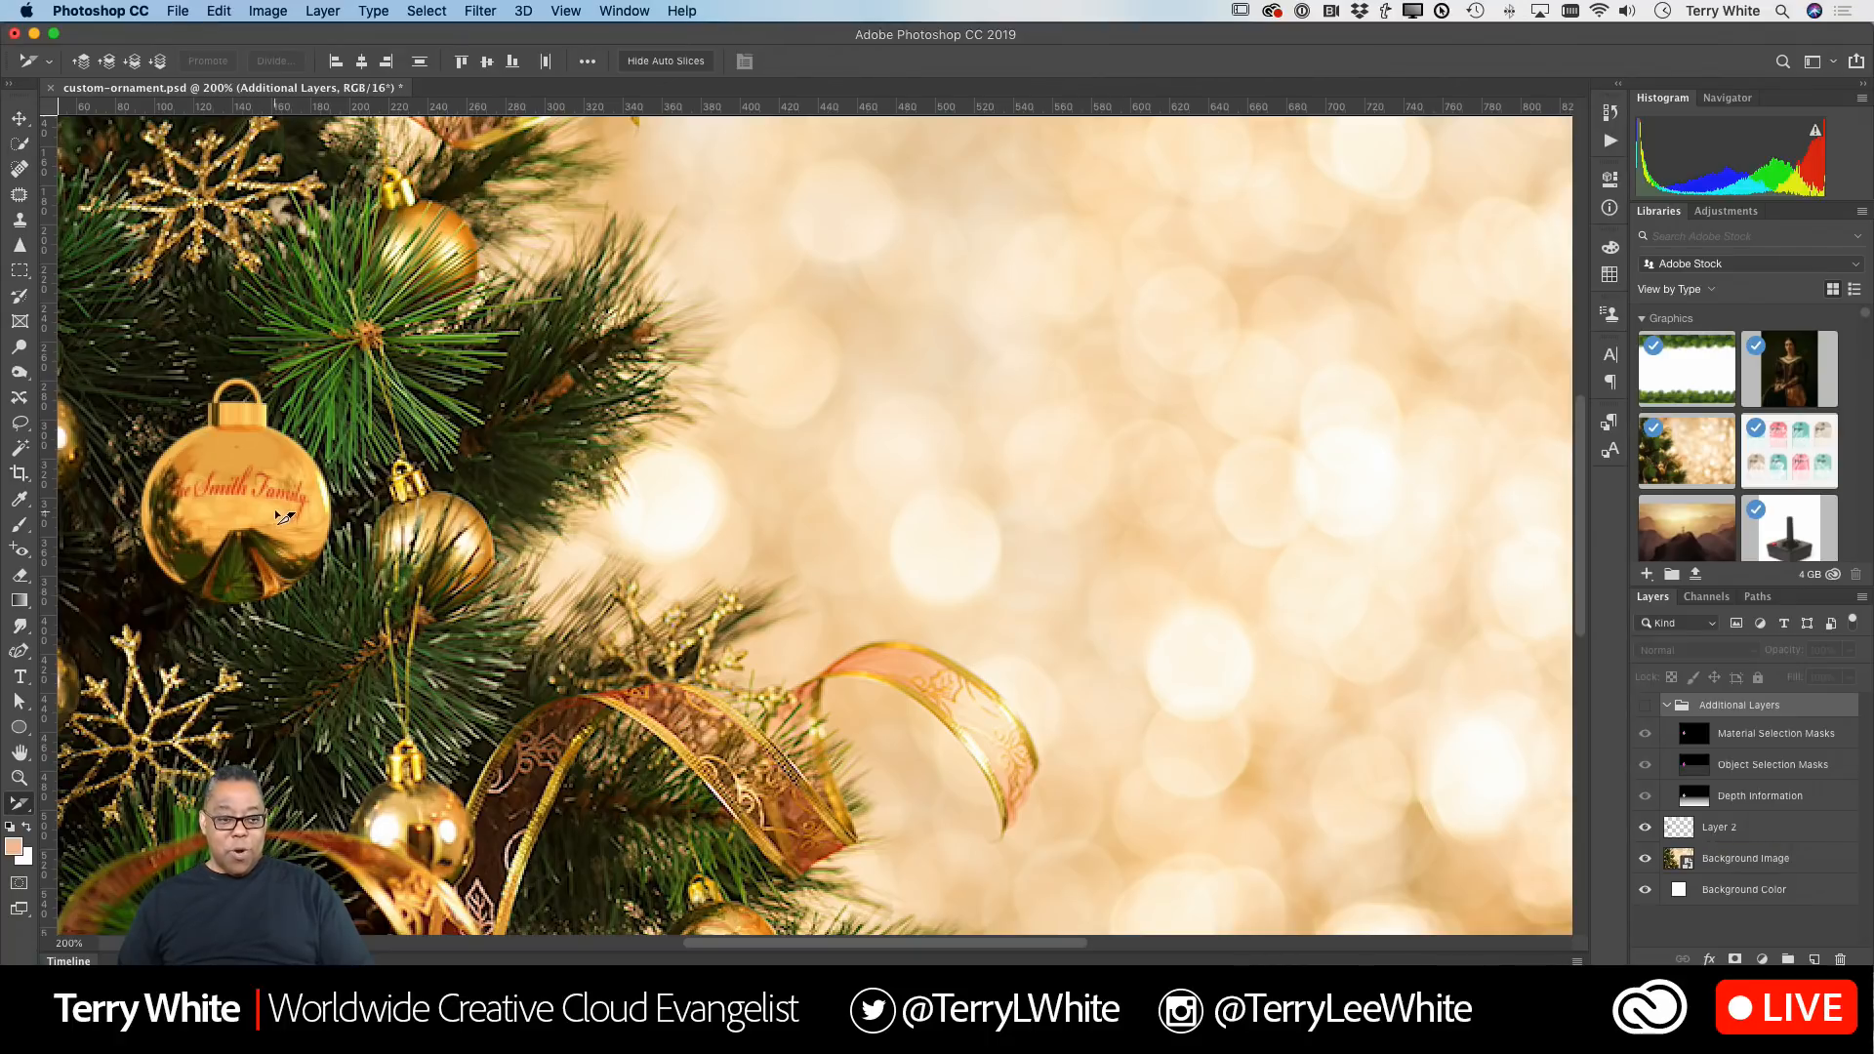
Step: Move the ornament layer lower into the tree branches with the Move tool
left_click(17, 119)
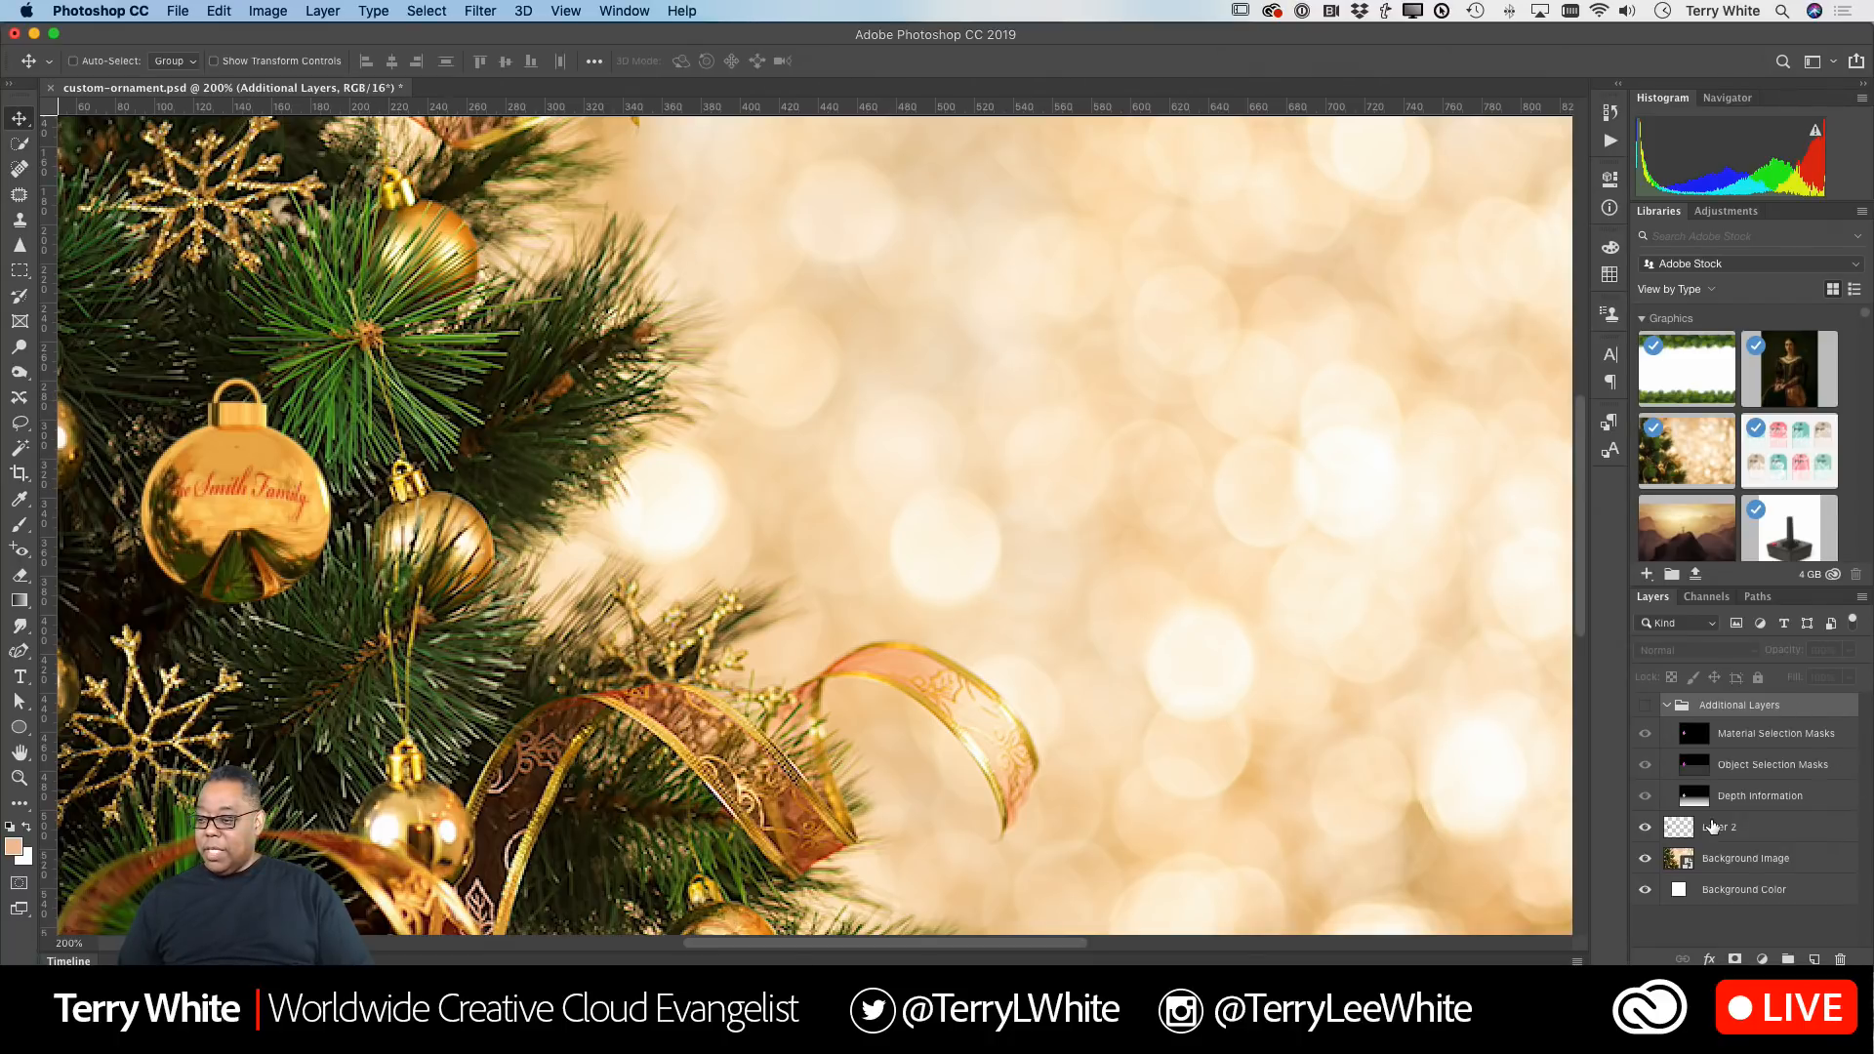
left_click(1718, 828)
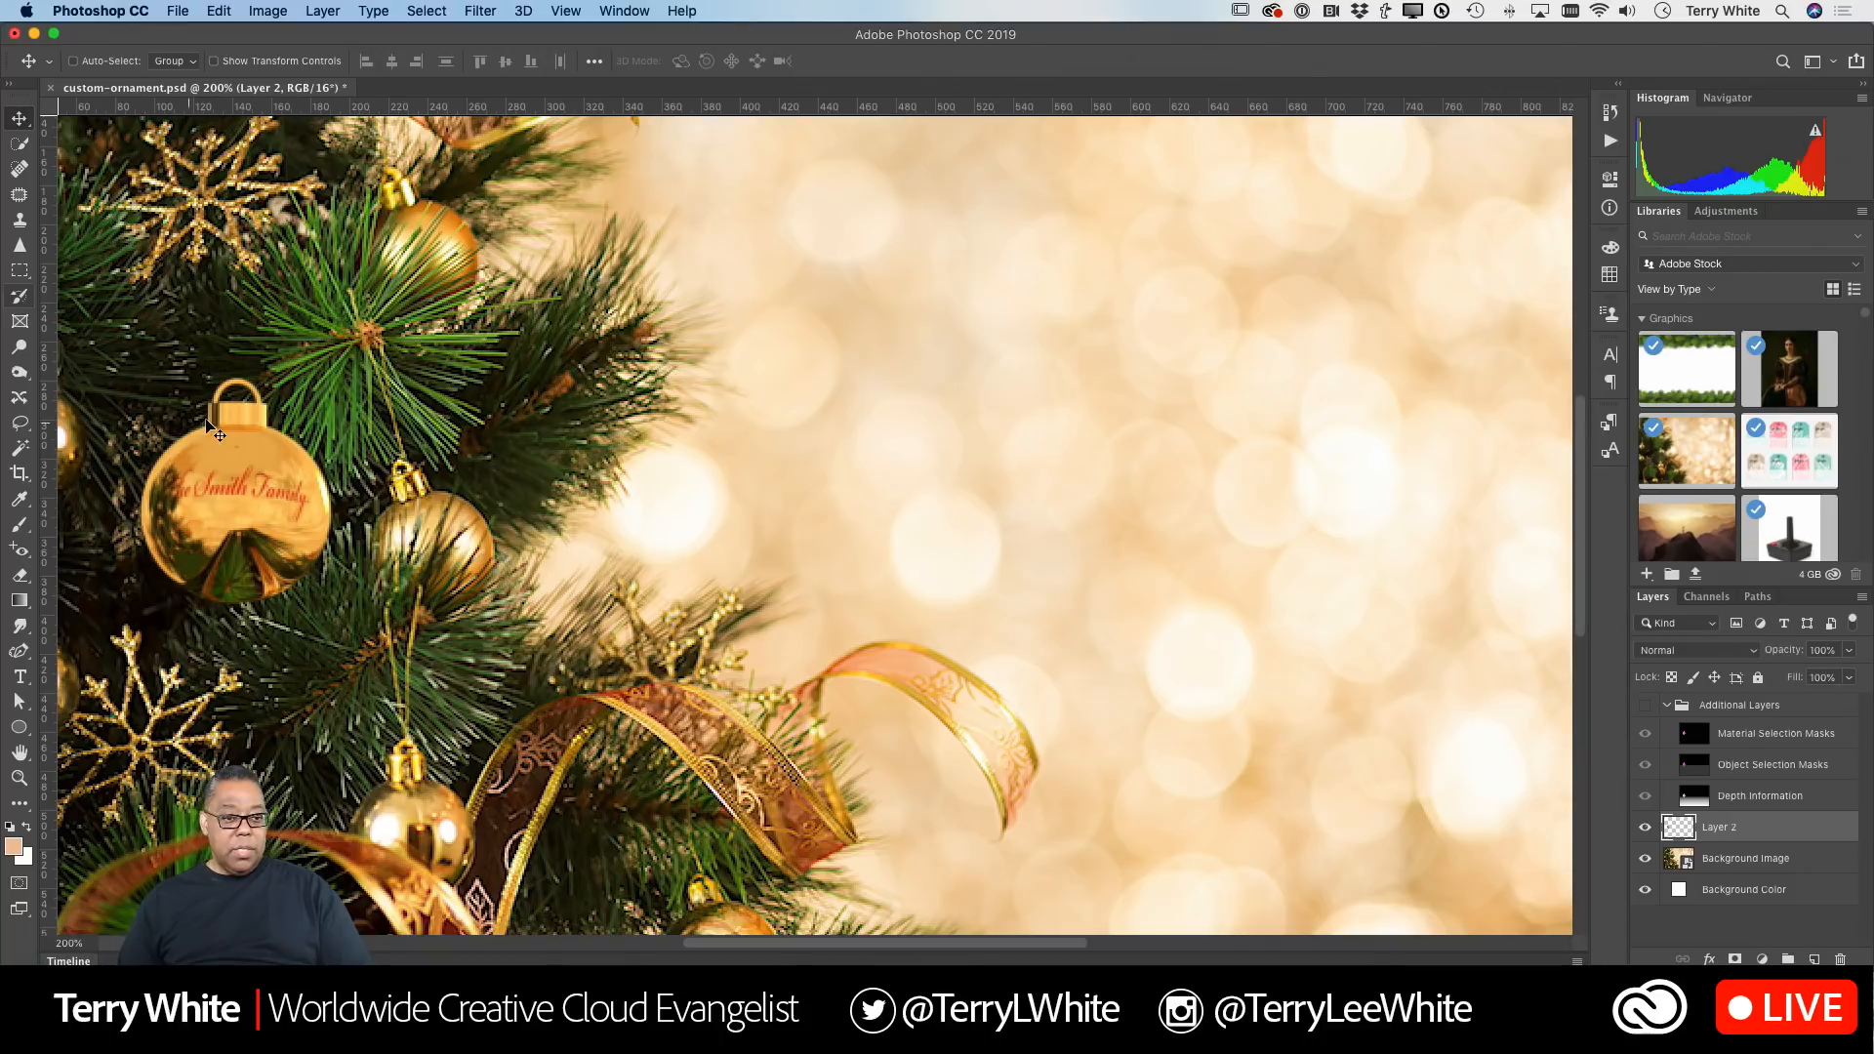
left_click_drag(218, 478, 252, 743)
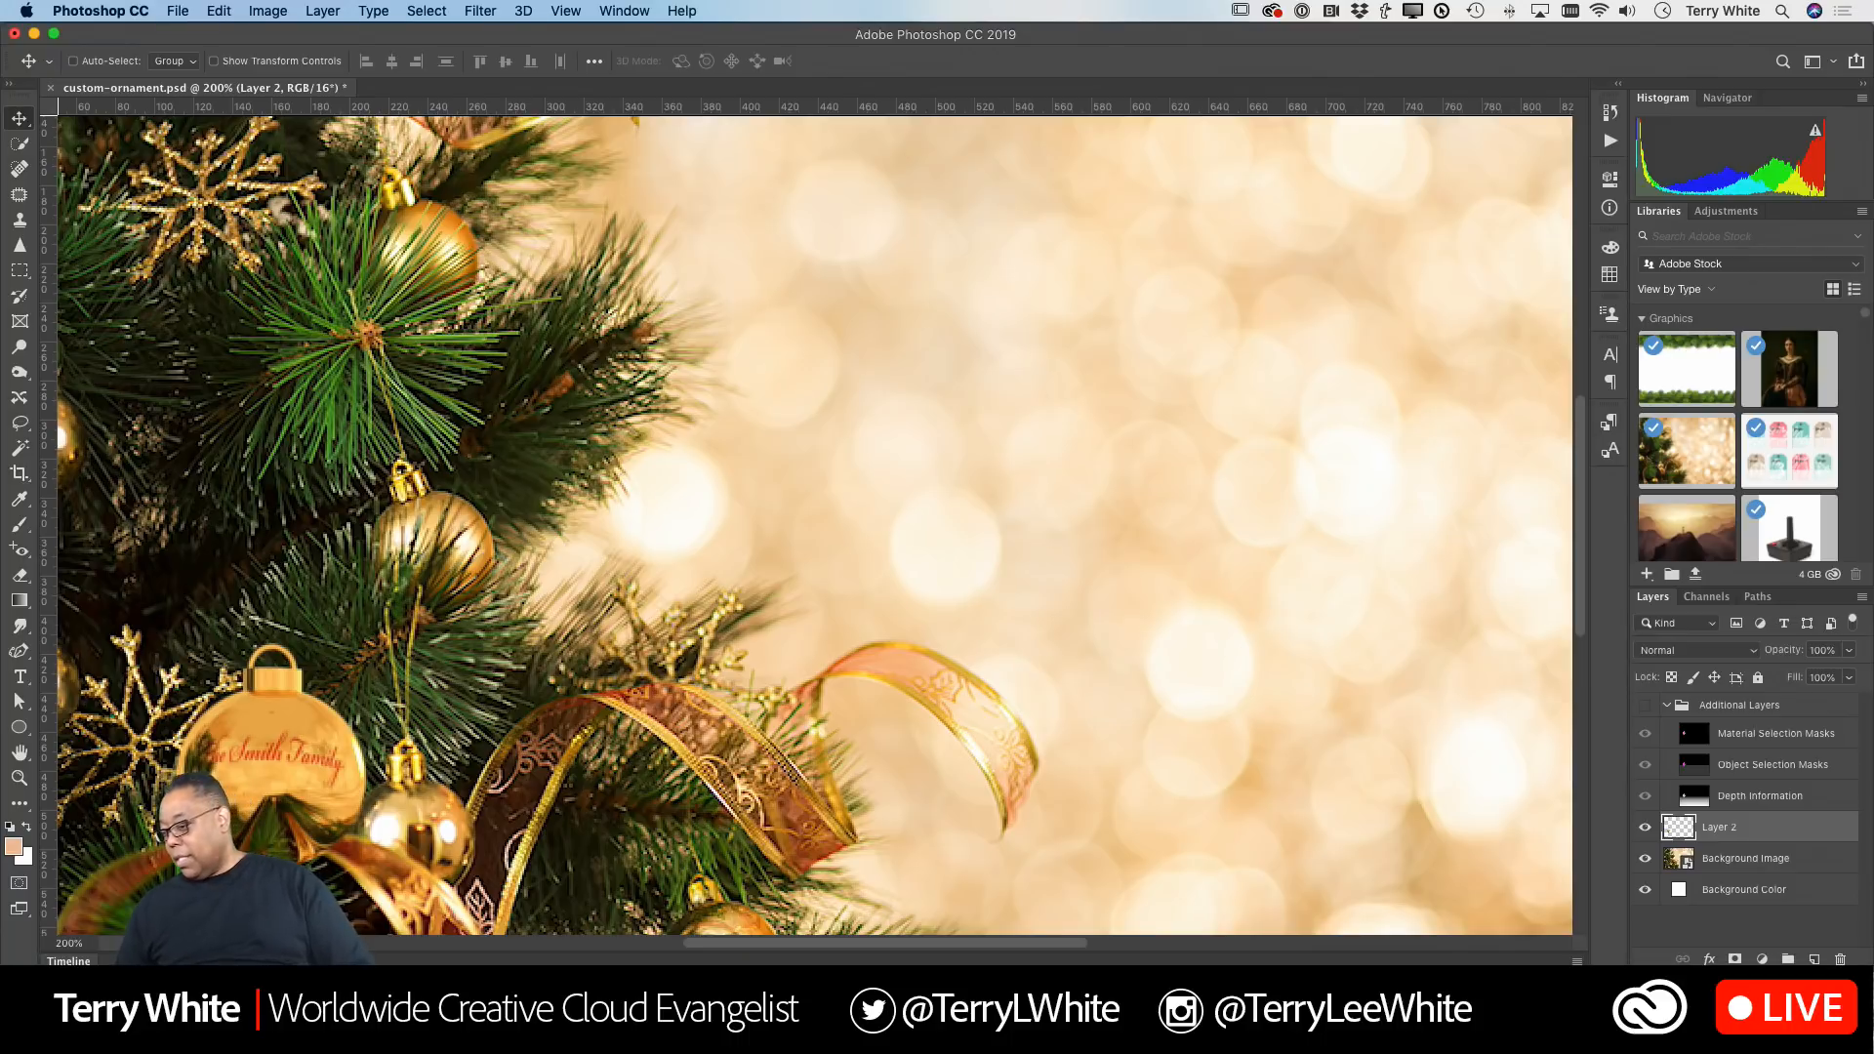
Step: Add a layer mask to the ornament layer and set up a black brush of size 20 for masking
left_click(1735, 958)
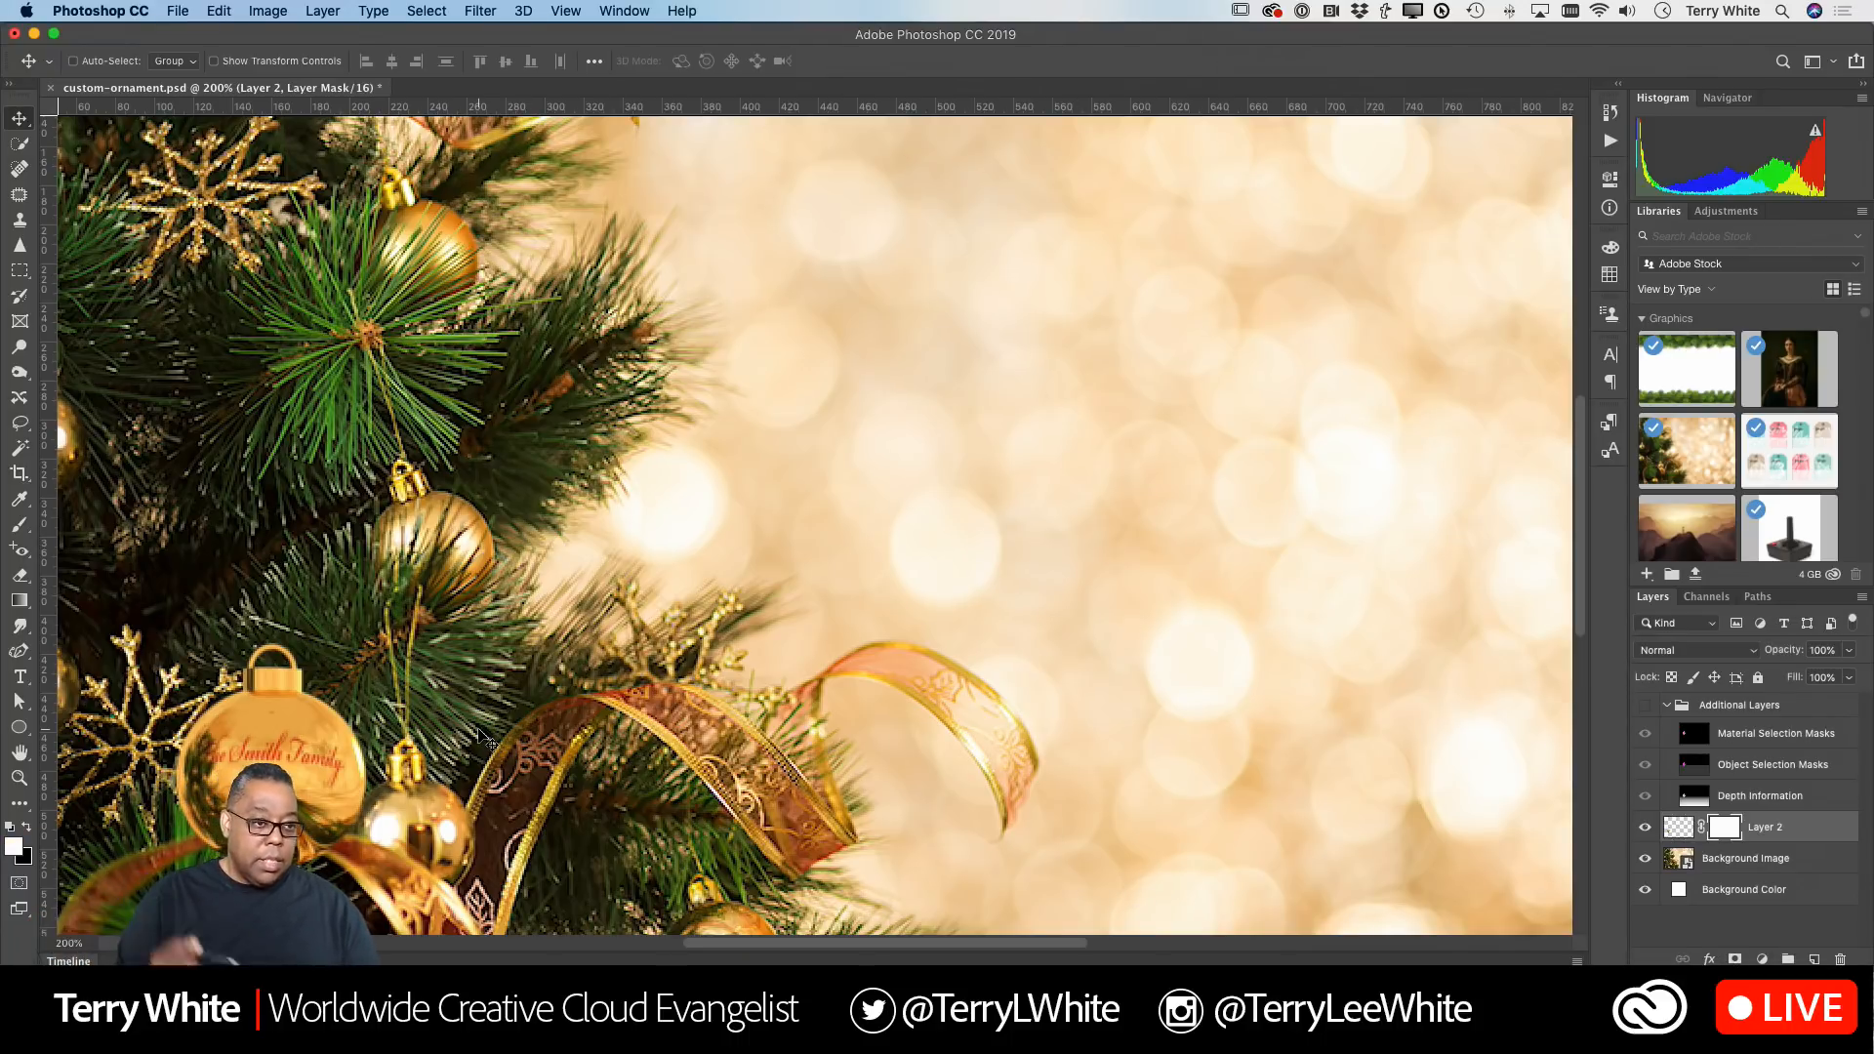
key("b")
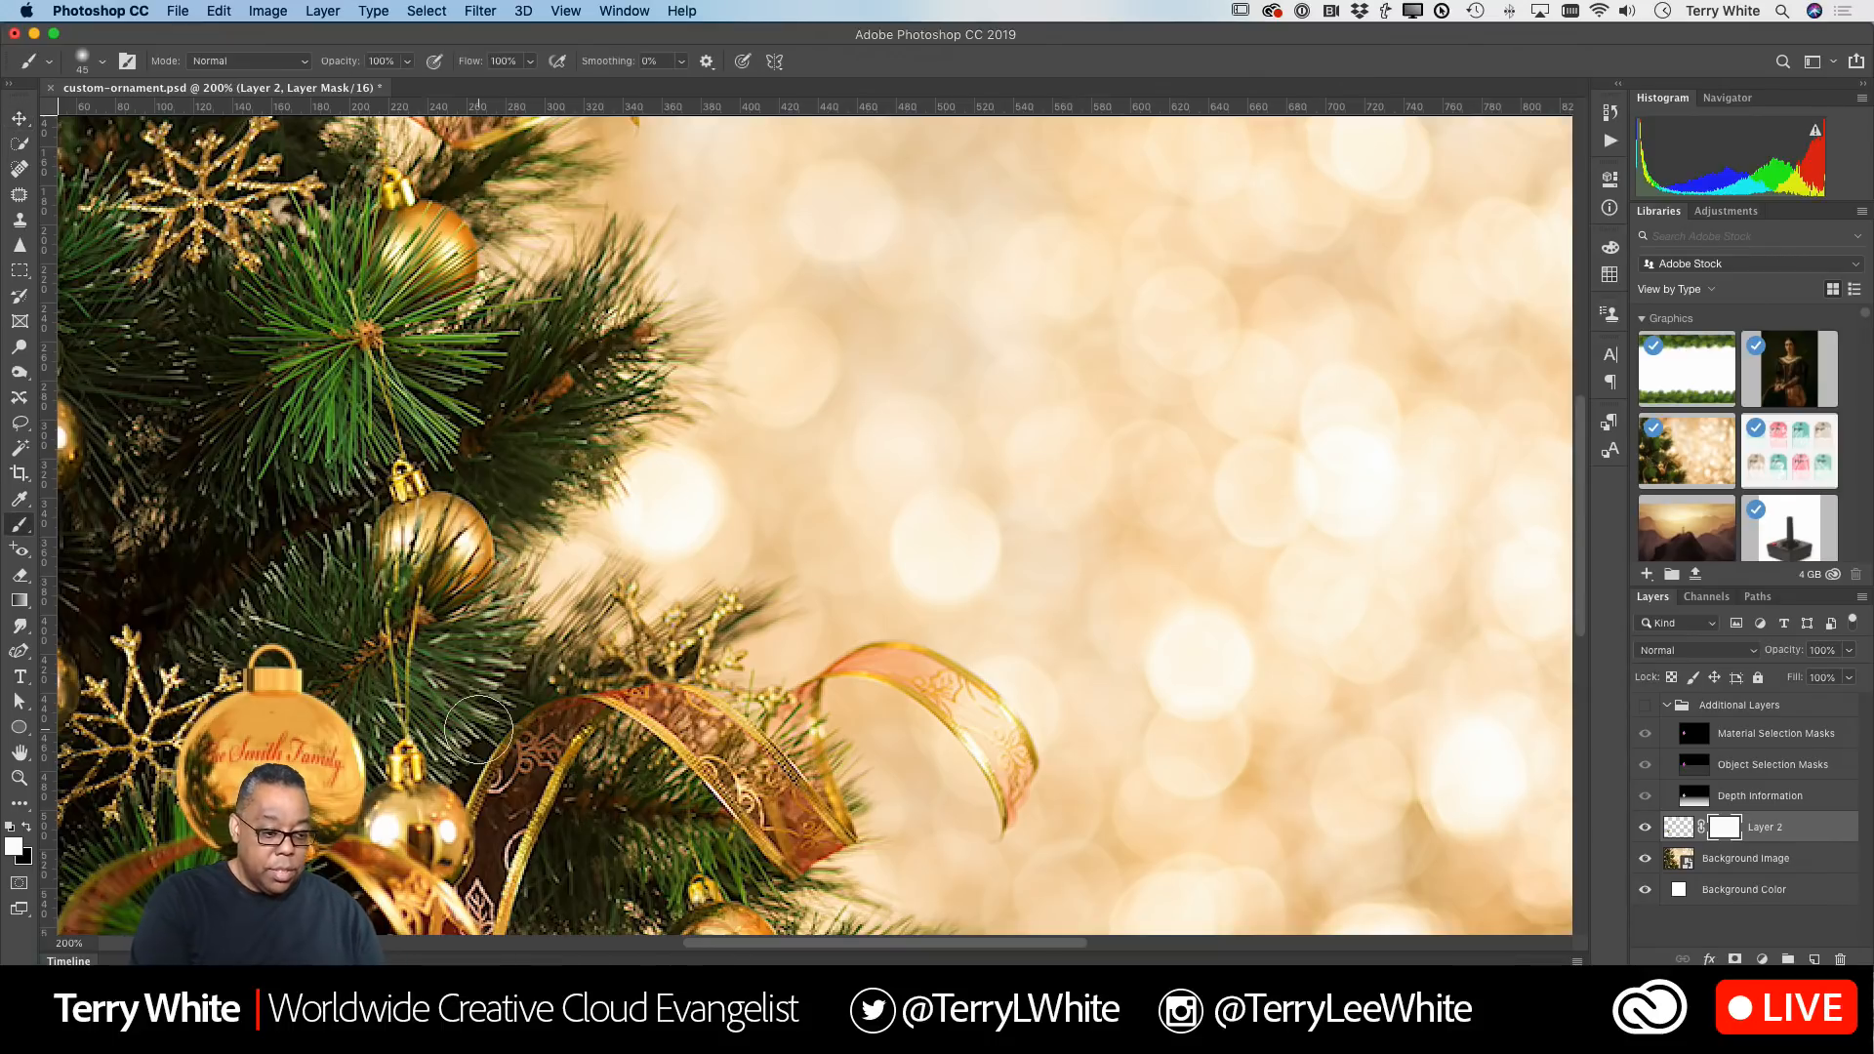
key("x")
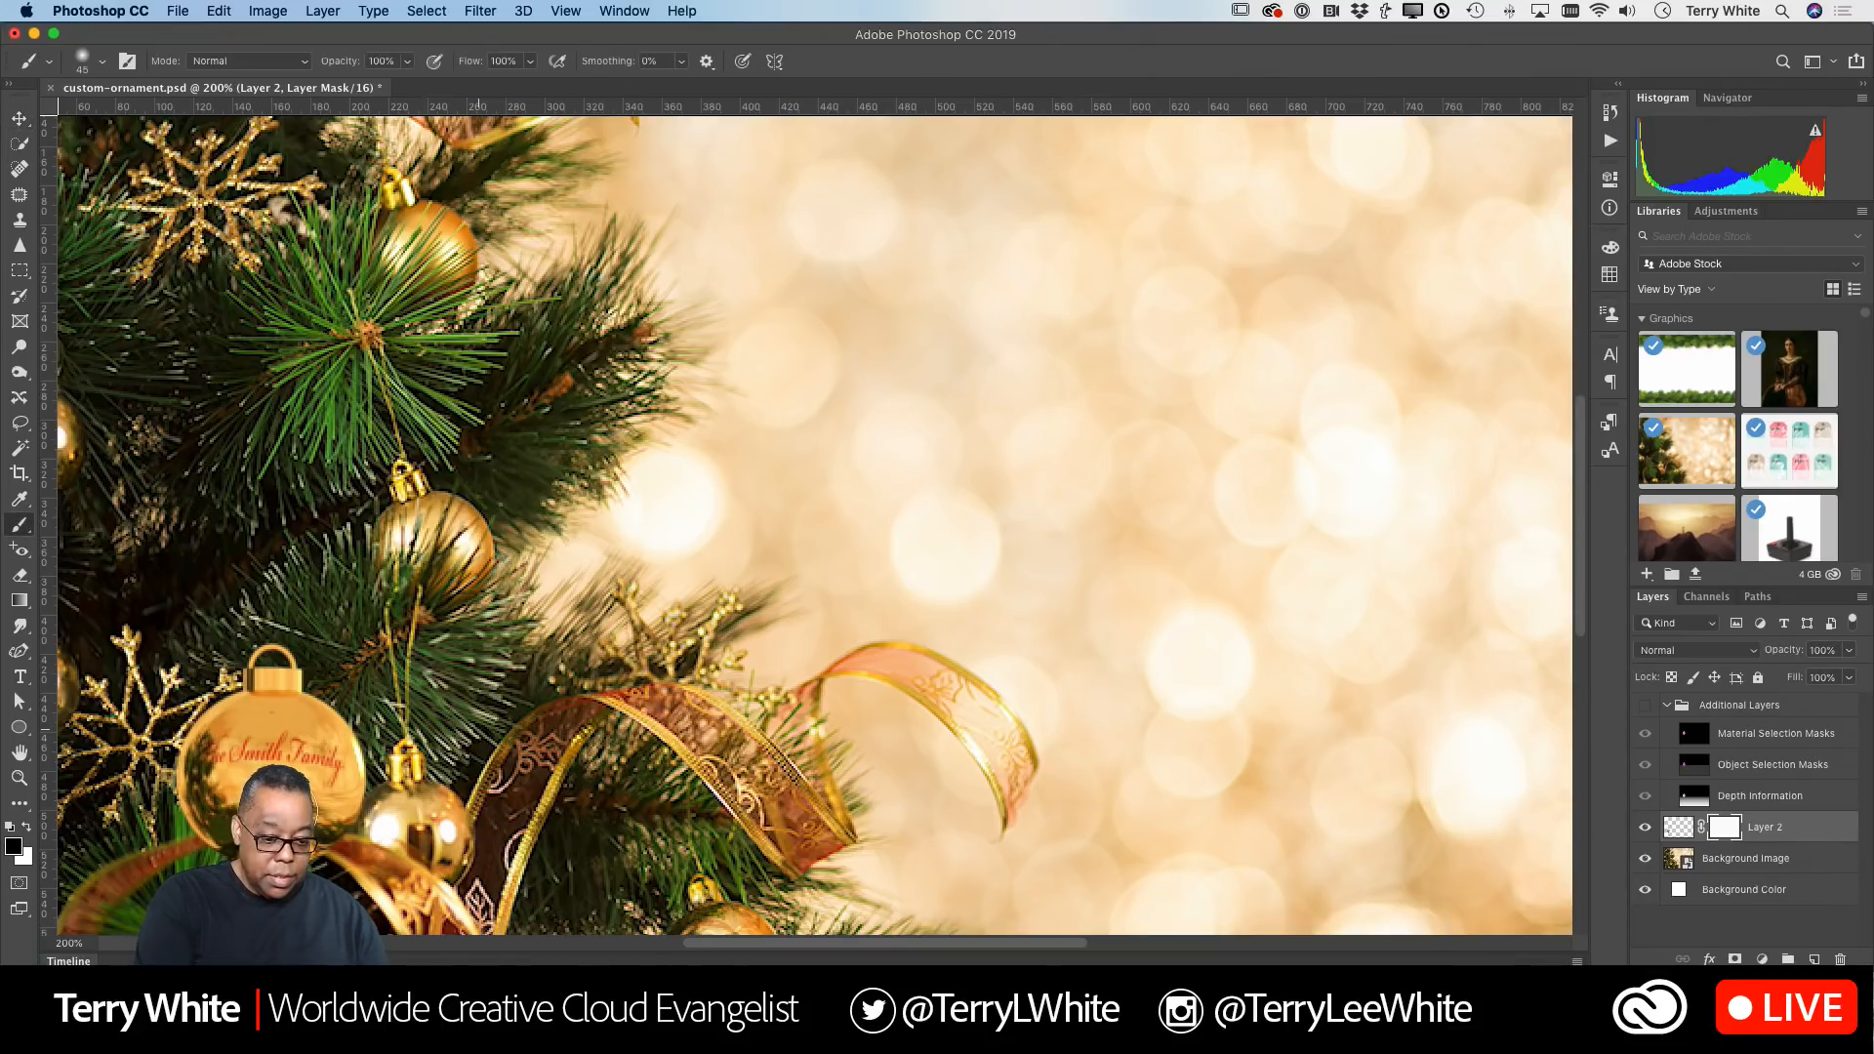
key("bracketleft")
key("bracketleft")
key("bracketleft")
key("bracketleft")
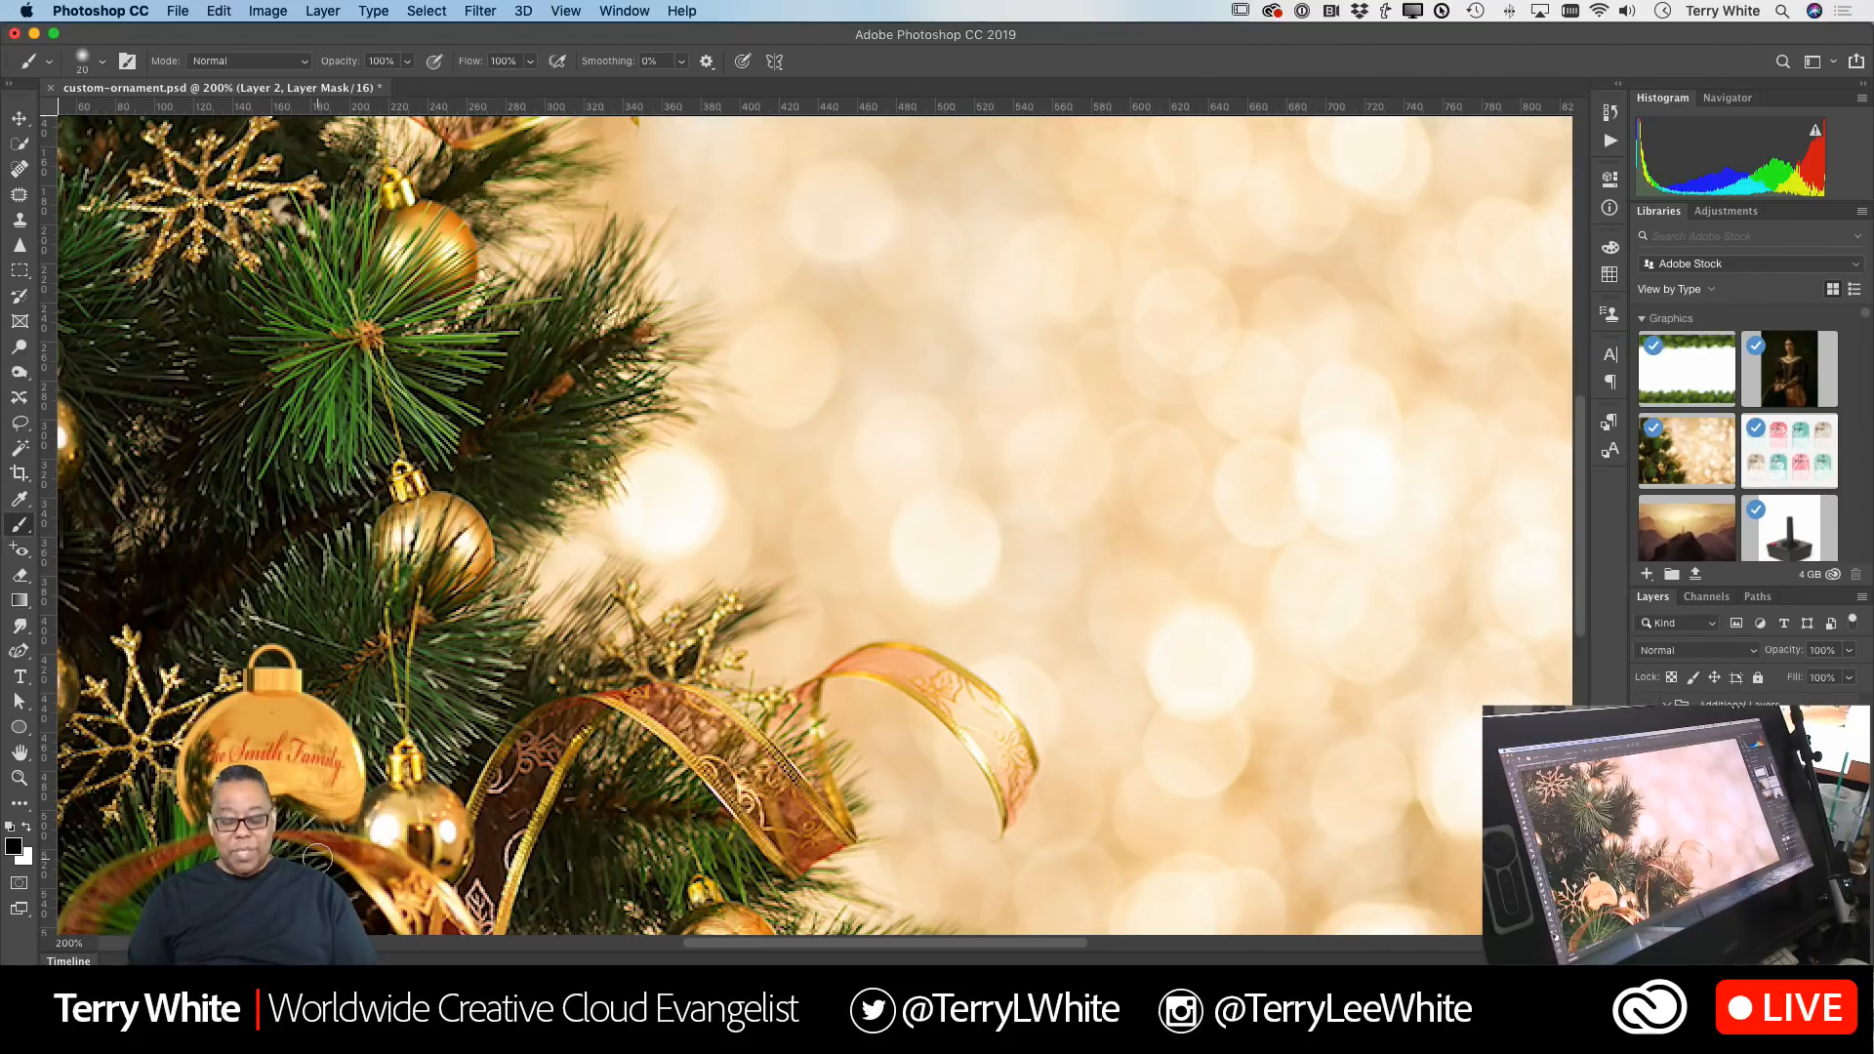
key("super+0")
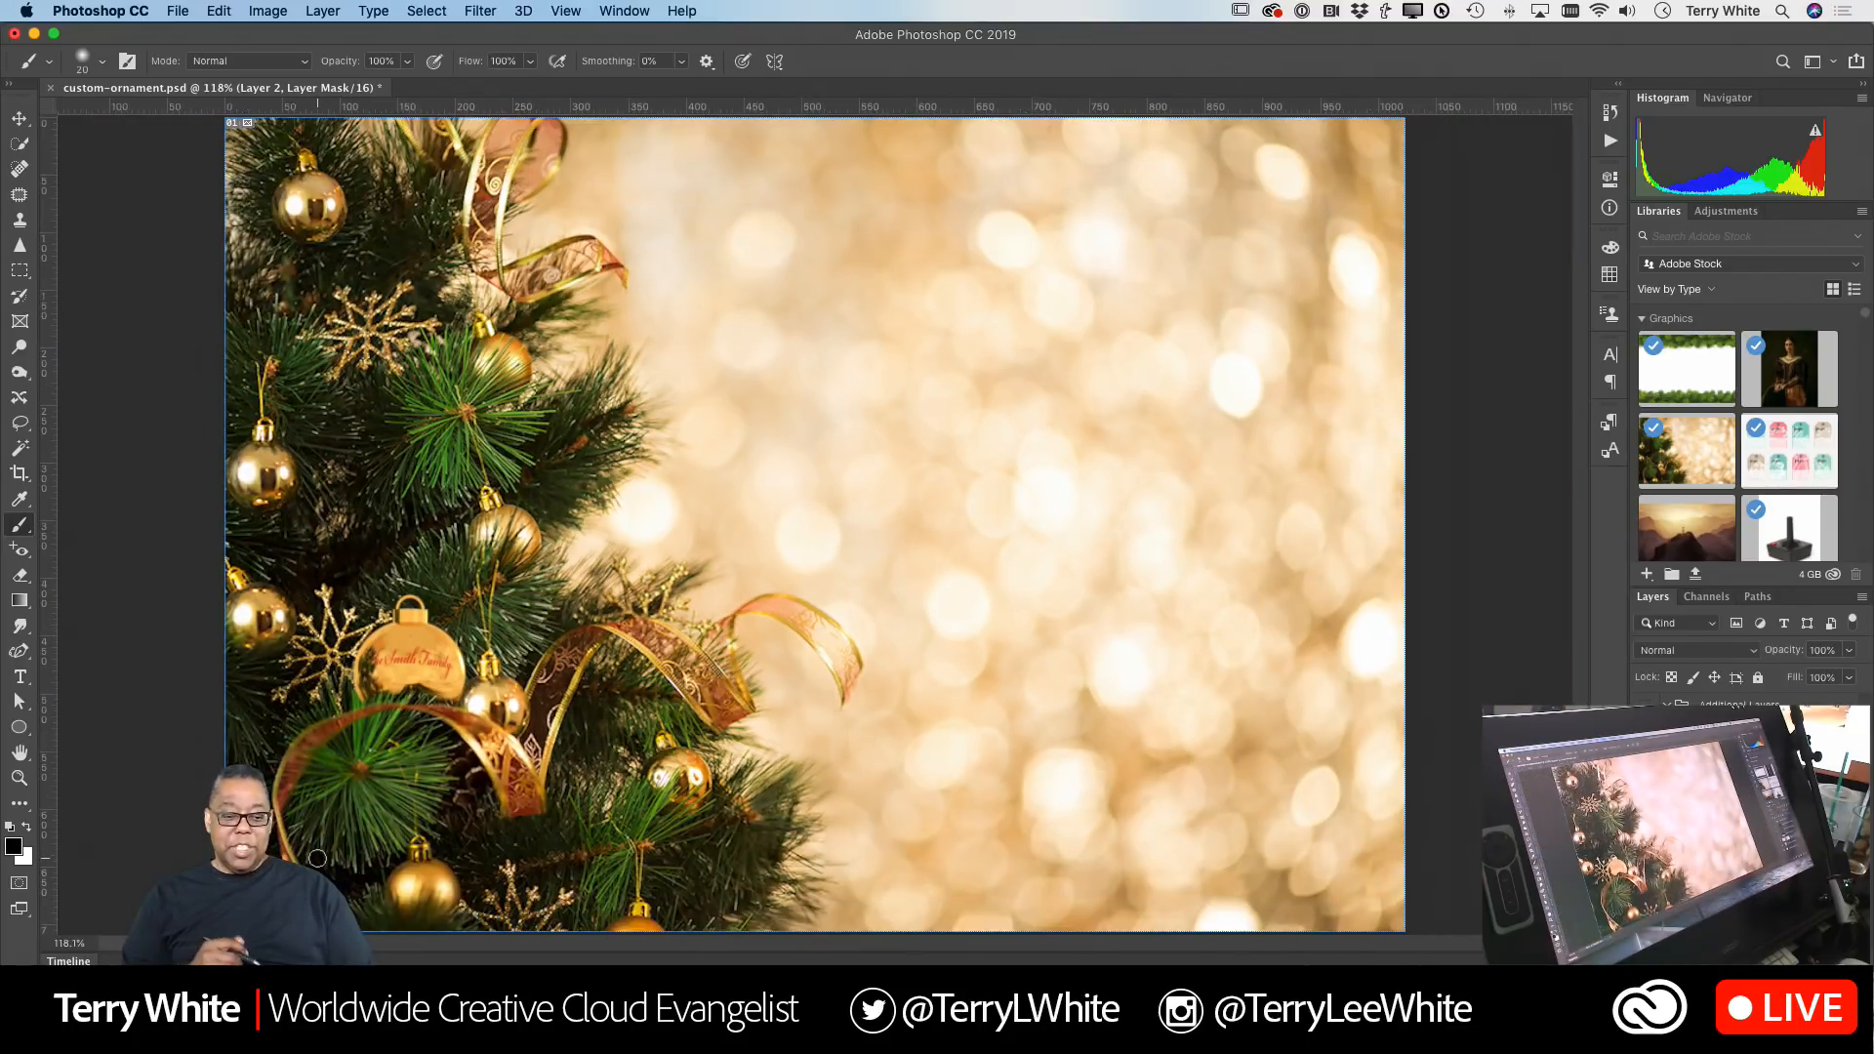